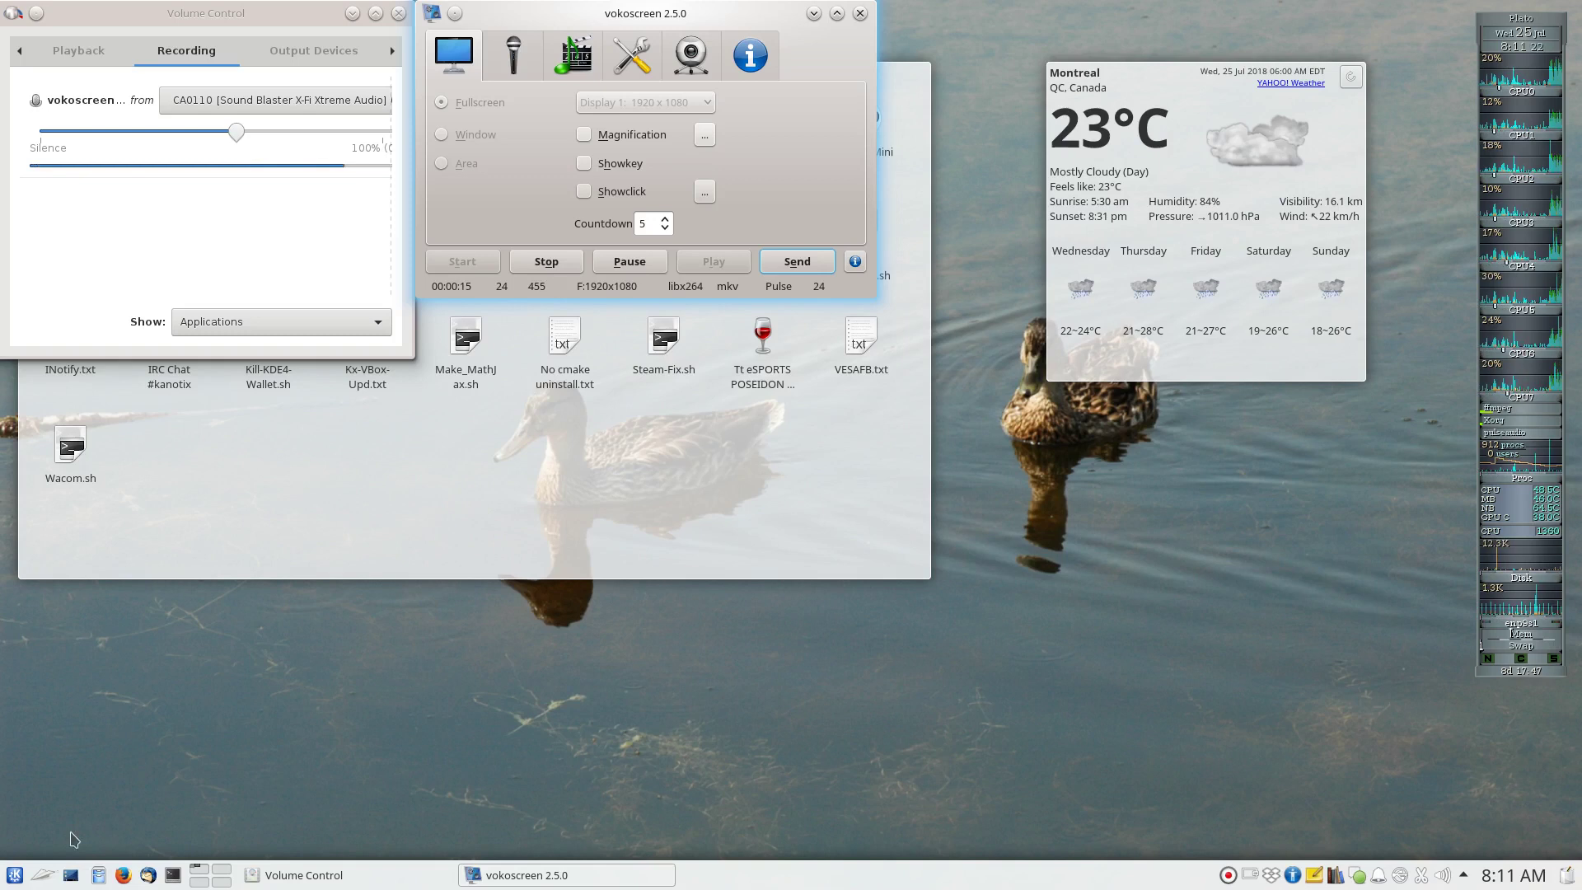
- Launch Blender 2.79b from the KDE Kickoff application launcher
{"action": "left_click", "coordinate": [15, 873]}
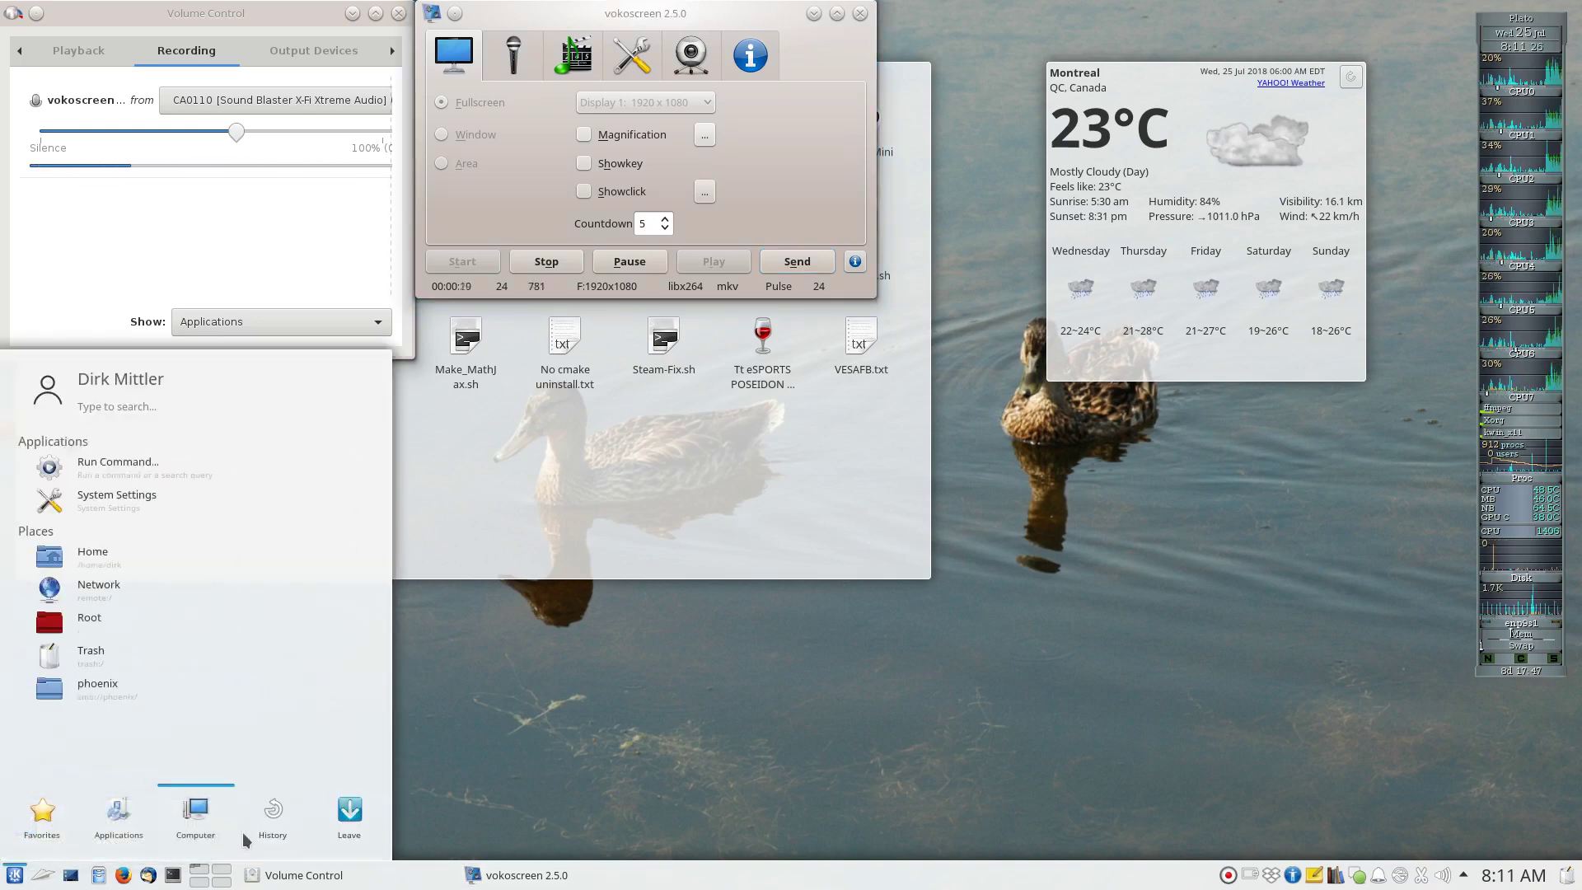
{"action": "mouse_move", "coordinate": [260, 833]}
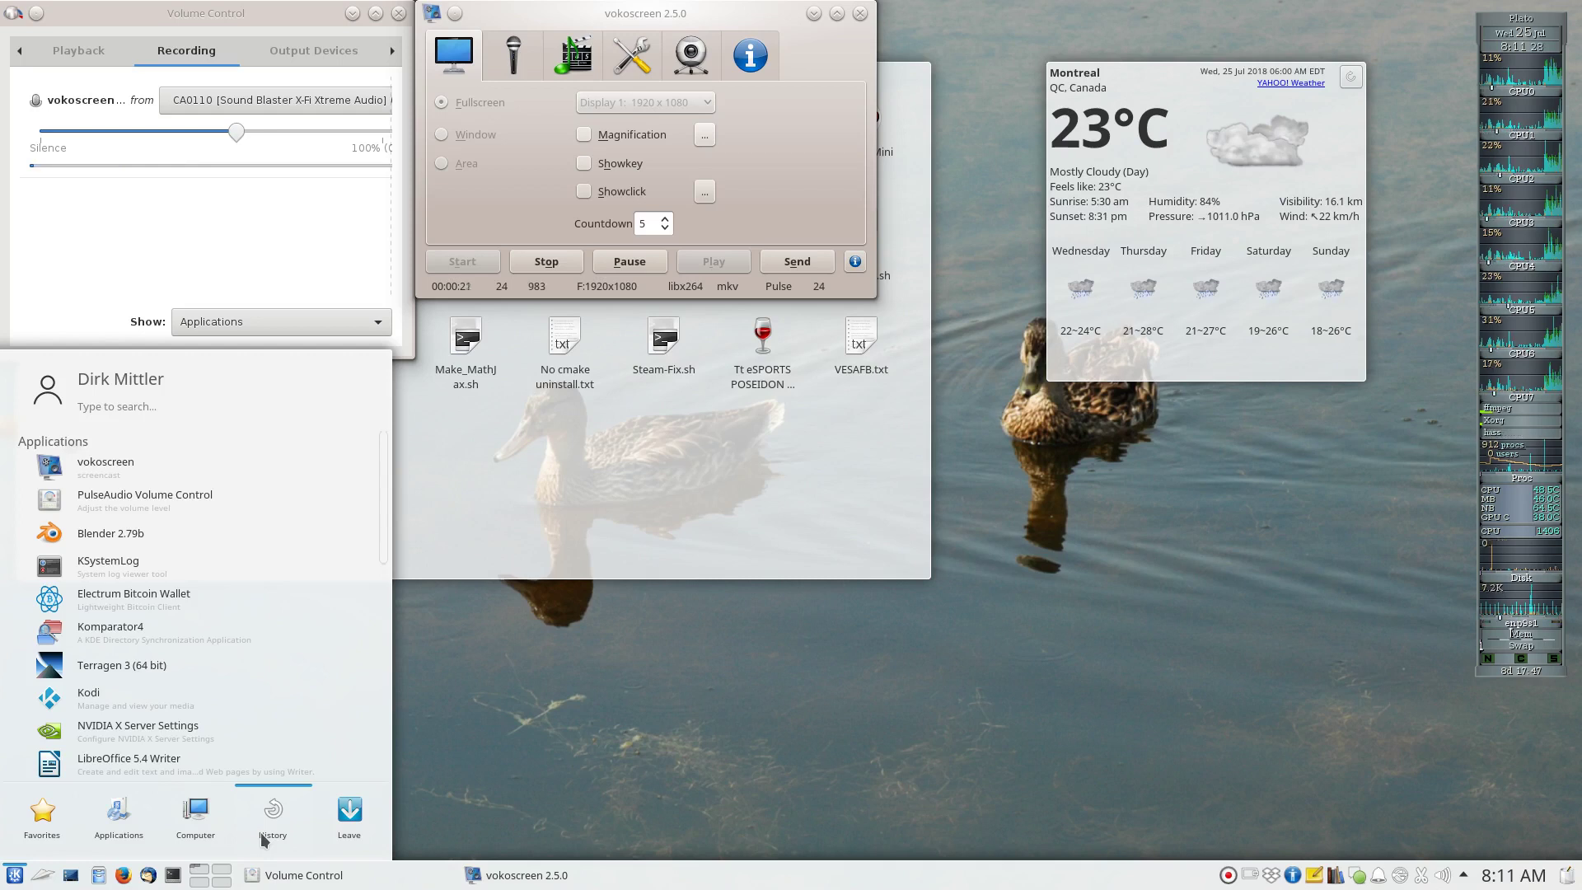
{"action": "left_click", "coordinate": [138, 540]}
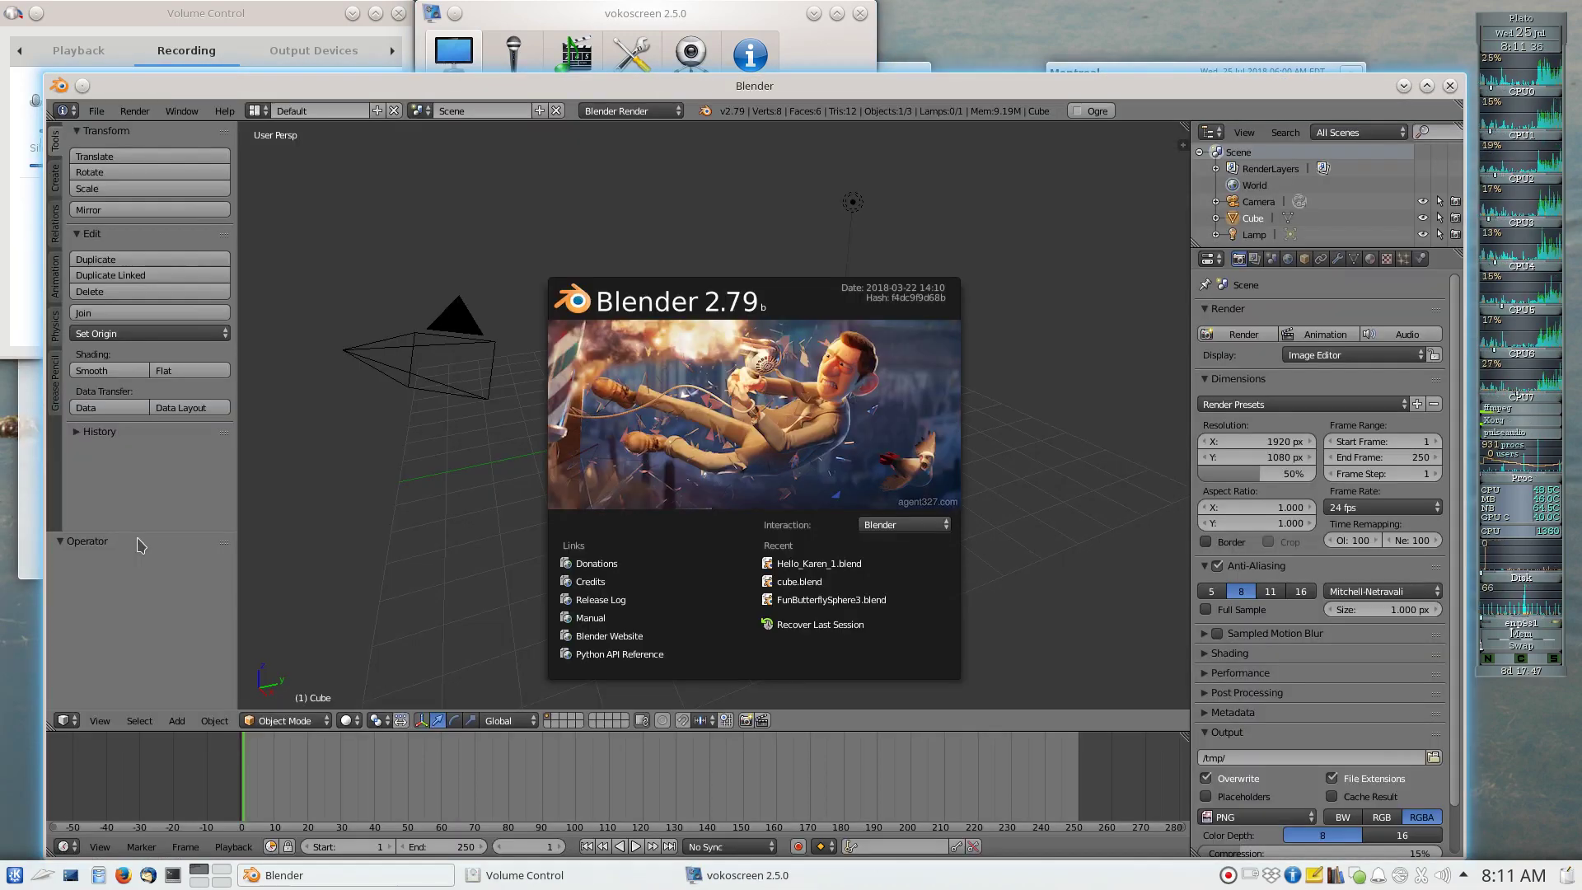
- Close the splash screen and start the Screencast Keys display from the 3D view sidebar
{"action": "left_click", "coordinate": [437, 567]}
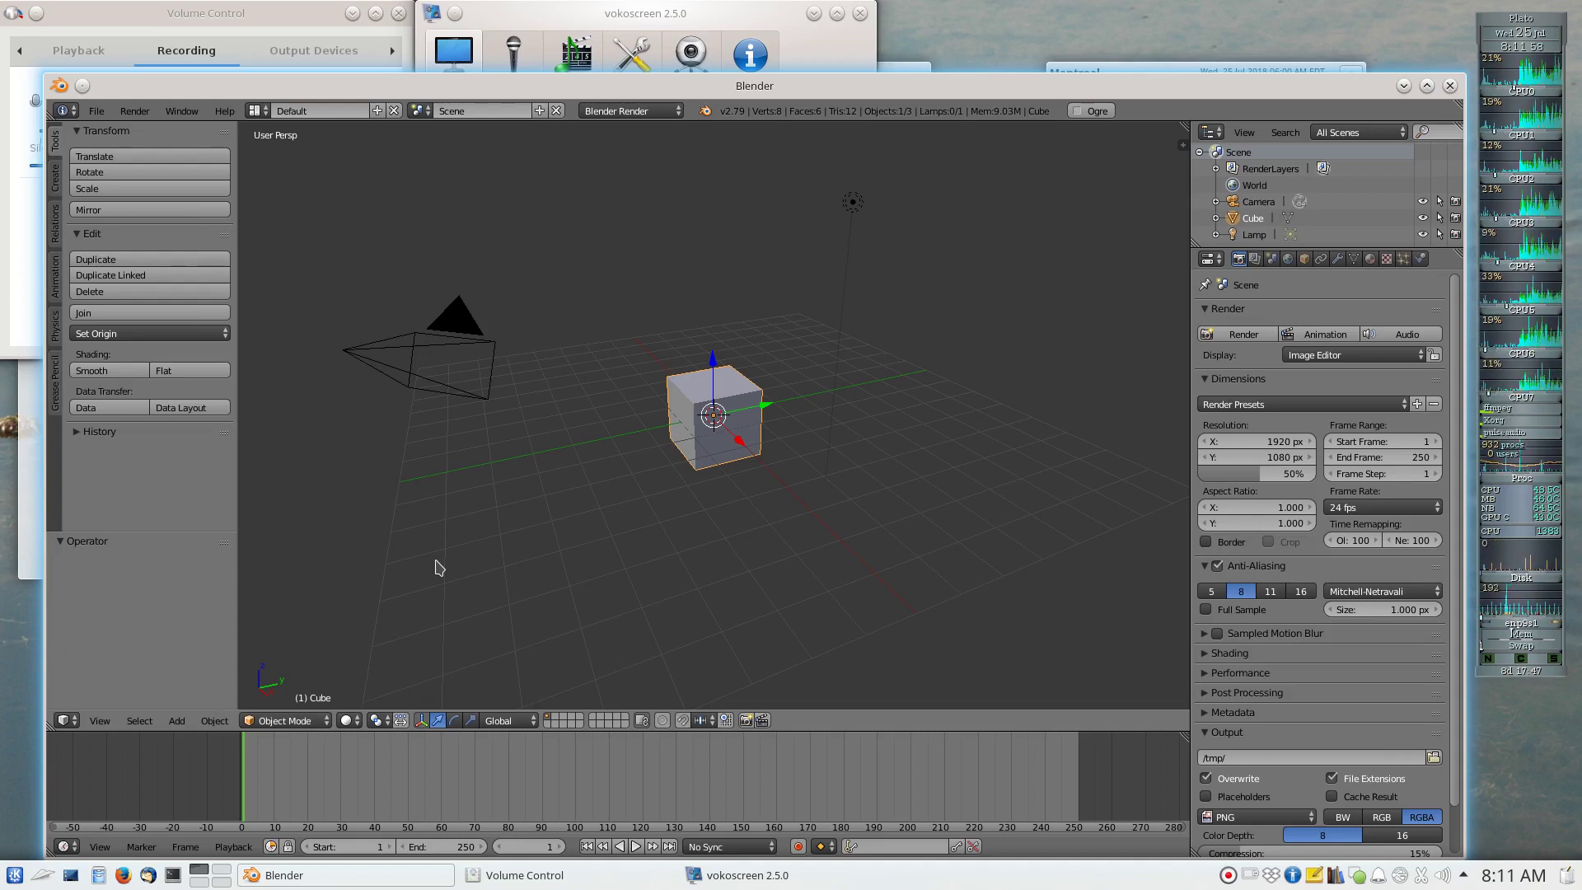
{"action": "key", "text": "n"}
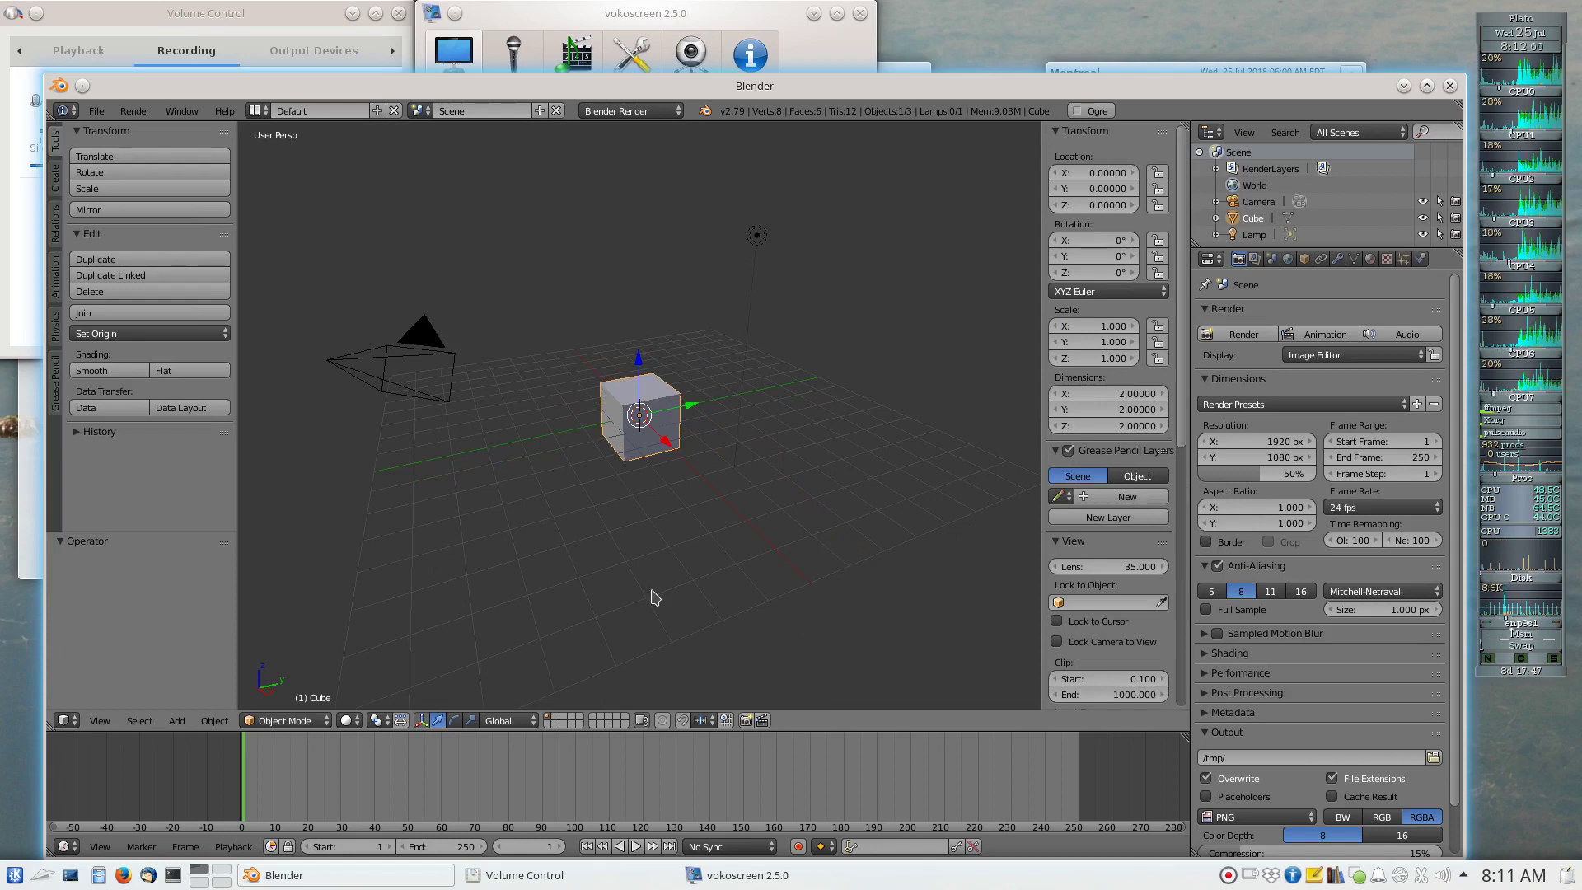
{"action": "scroll", "coordinate": [1110, 560], "scroll_direction": "down", "scroll_amount": 10}
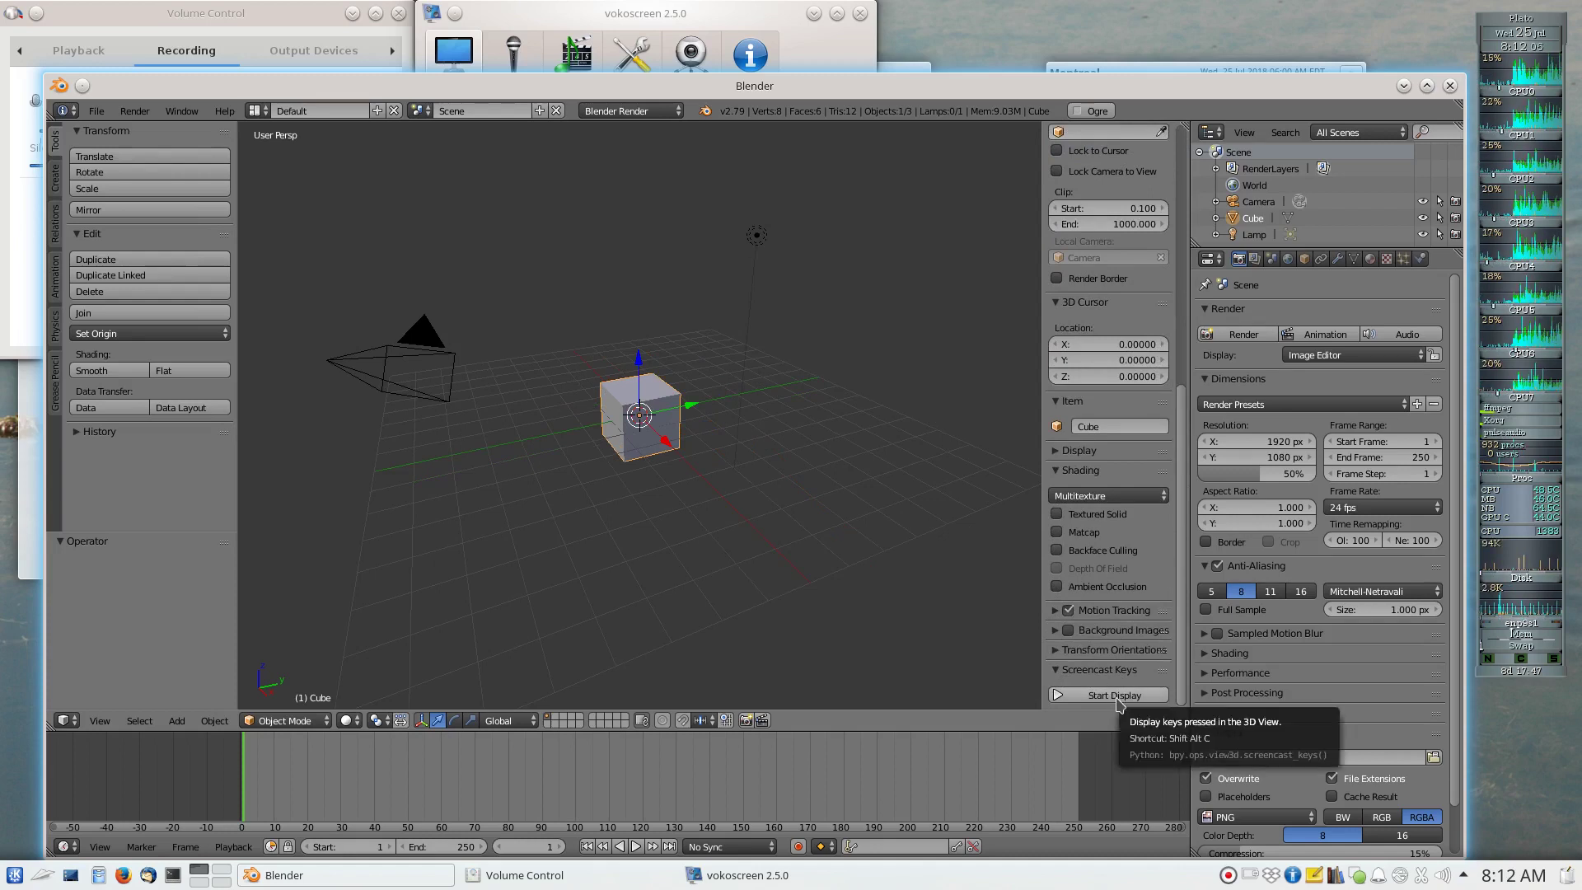
{"action": "left_click", "coordinate": [1117, 701]}
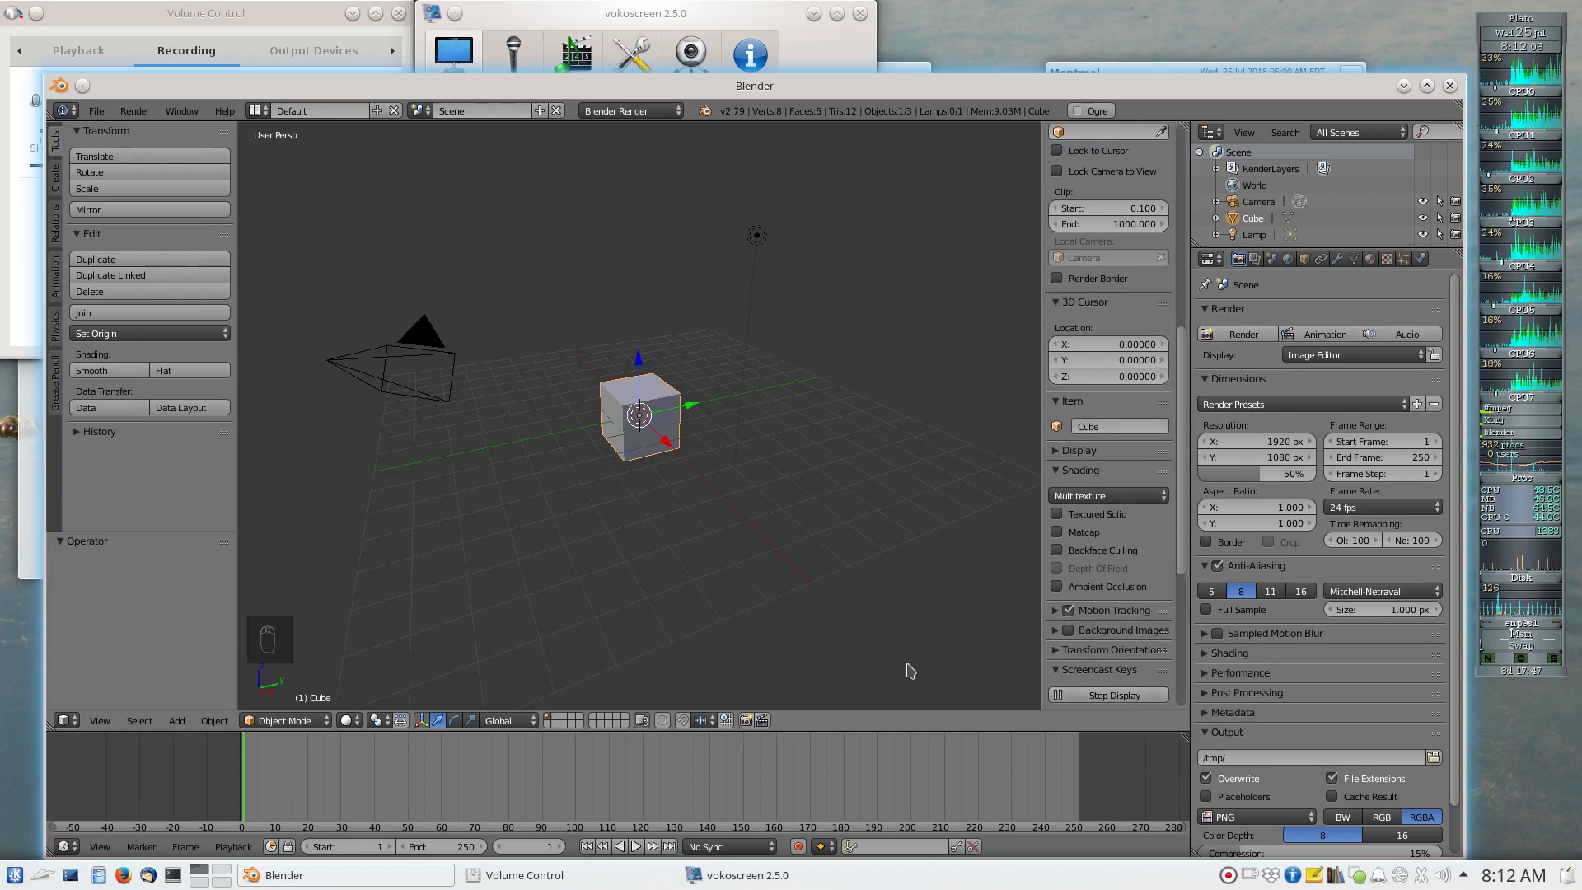
{"action": "key", "text": "n"}
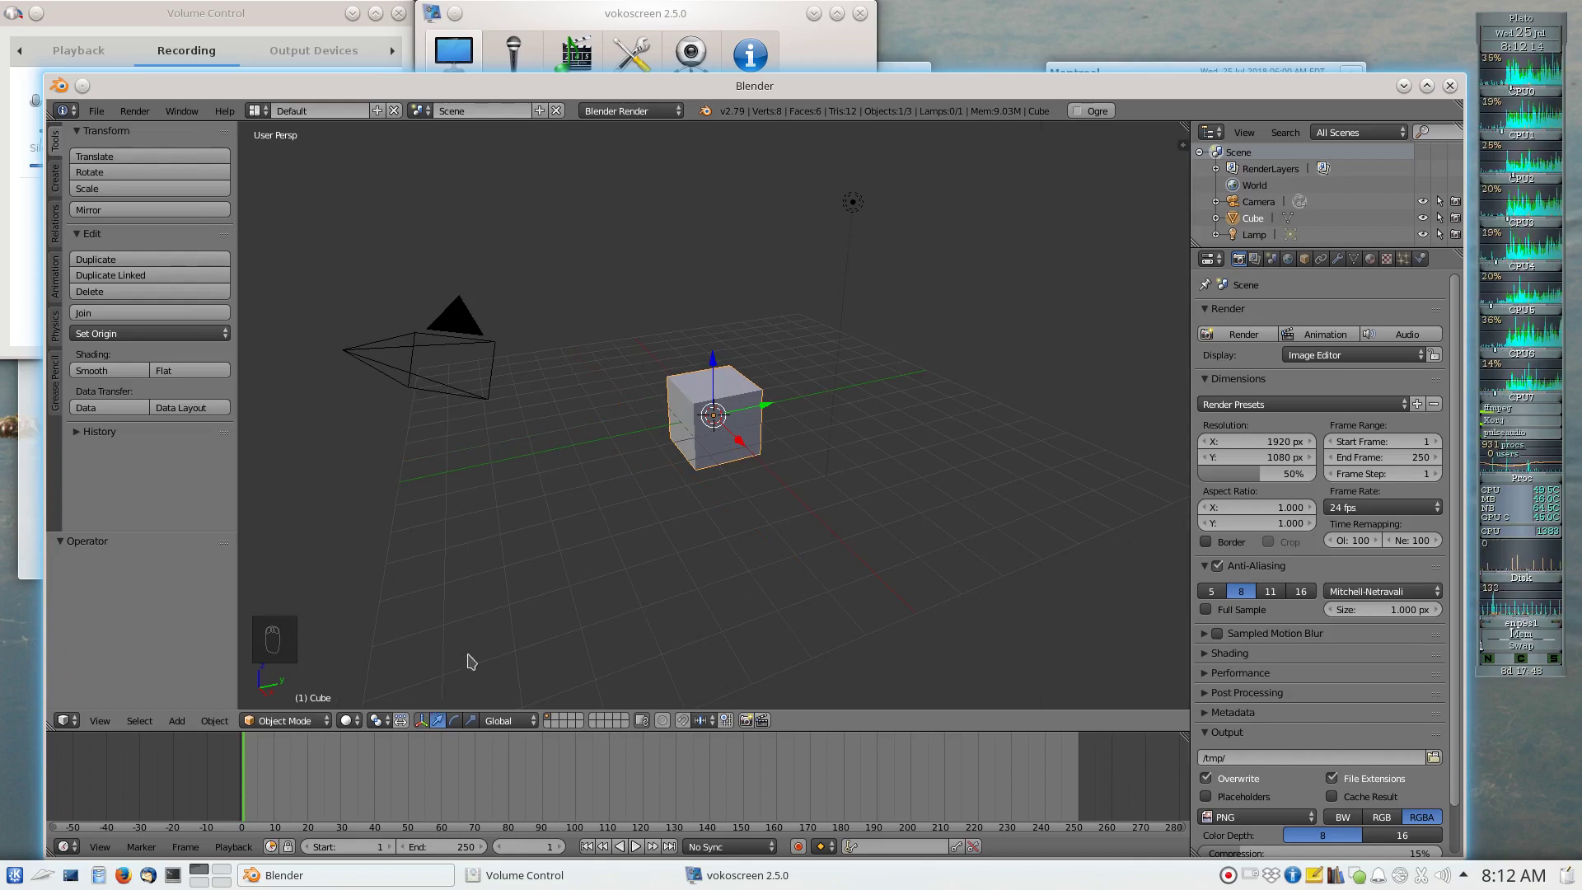
{"action": "key", "text": "Escape"}
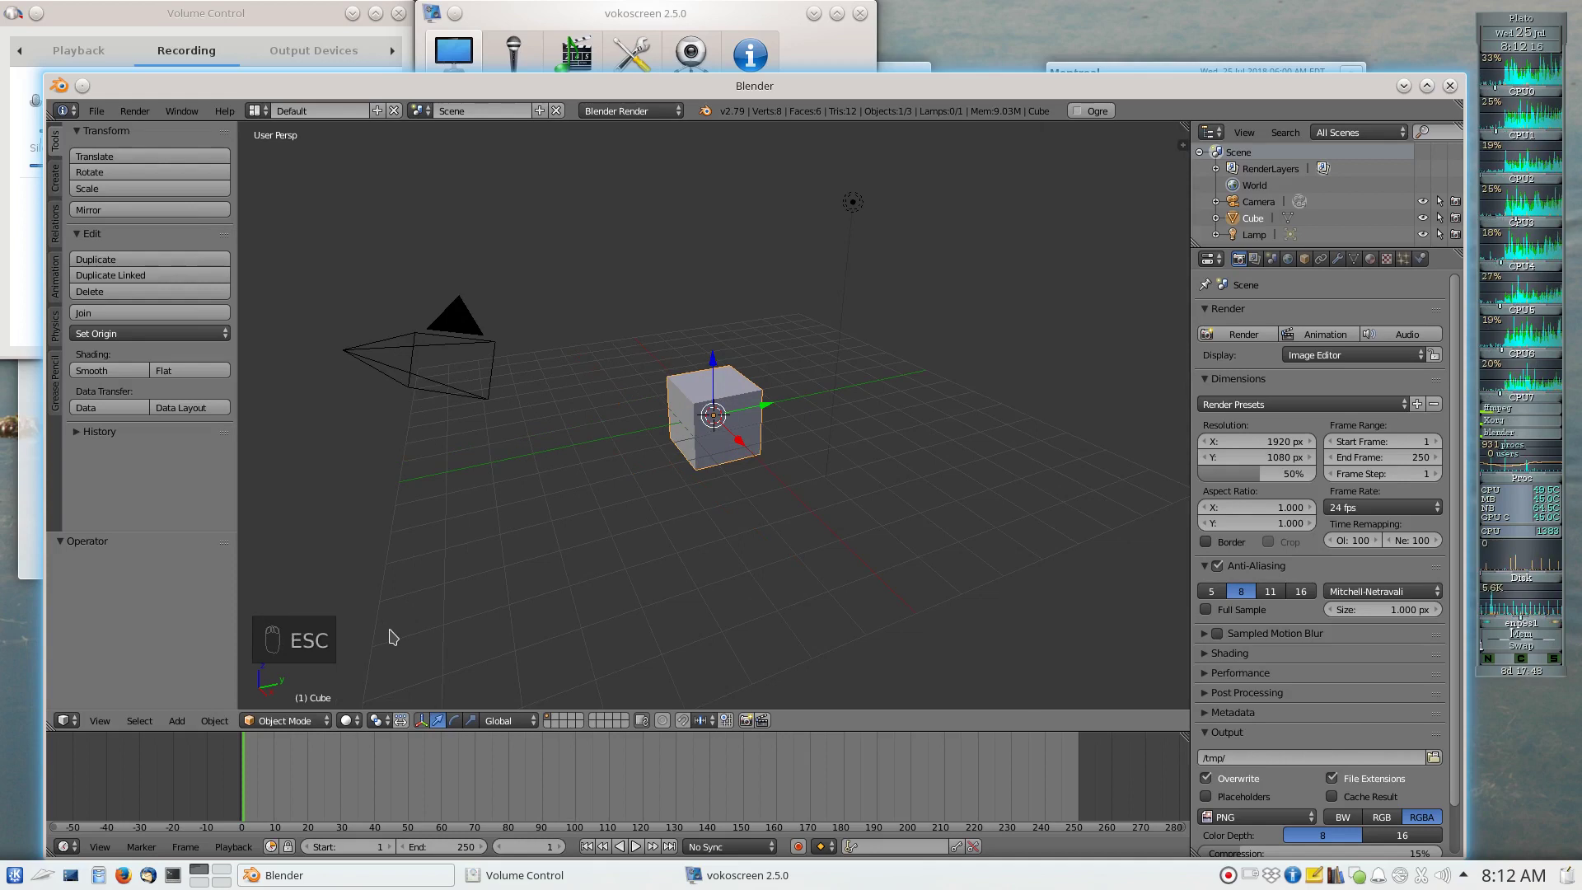
- Review the cube's material panels showing Lambert diffuse and CookTorr specular defaults
{"action": "left_click", "coordinate": [1371, 261]}
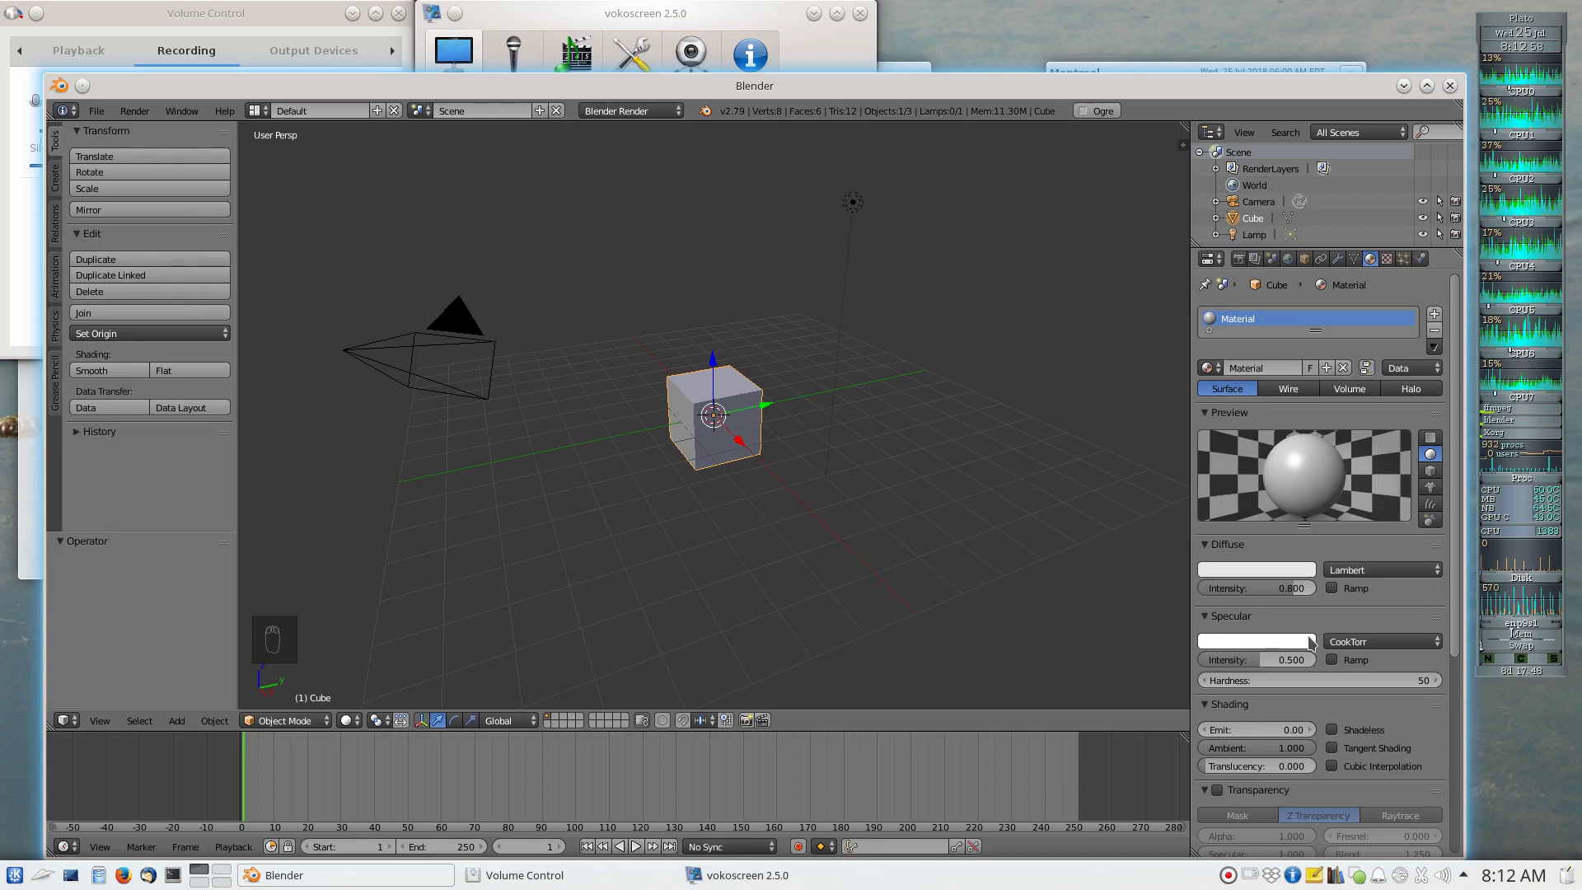
{"action": "scroll", "coordinate": [1311, 642], "scroll_direction": "down", "scroll_amount": 2}
{"action": "scroll", "coordinate": [1311, 643], "scroll_direction": "down", "scroll_amount": 7}
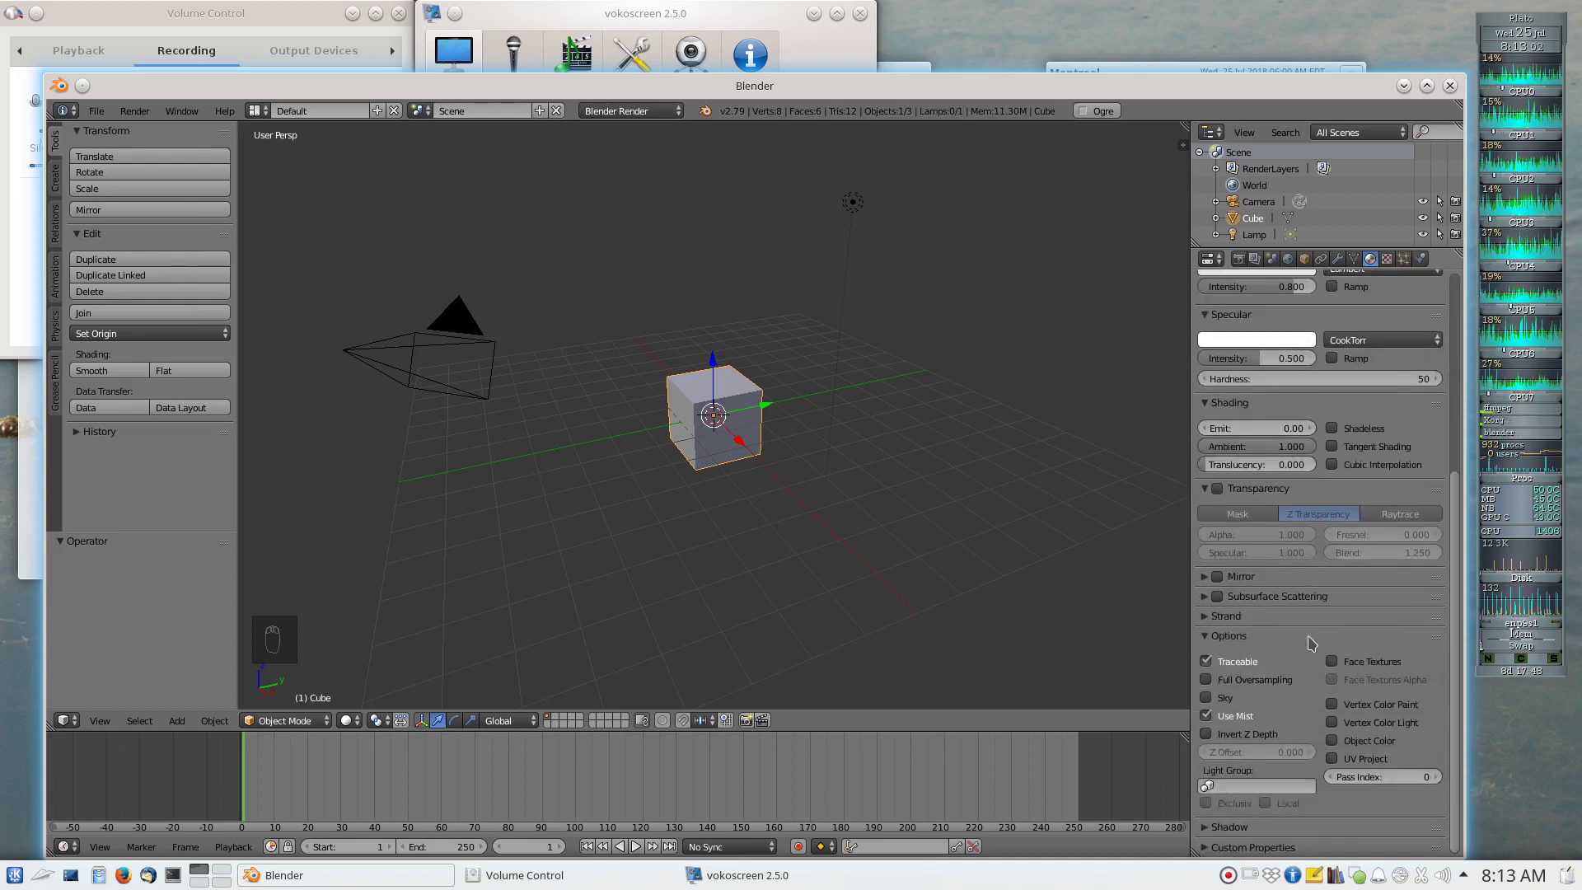
{"action": "scroll", "coordinate": [1312, 642], "scroll_direction": "up", "scroll_amount": 9}
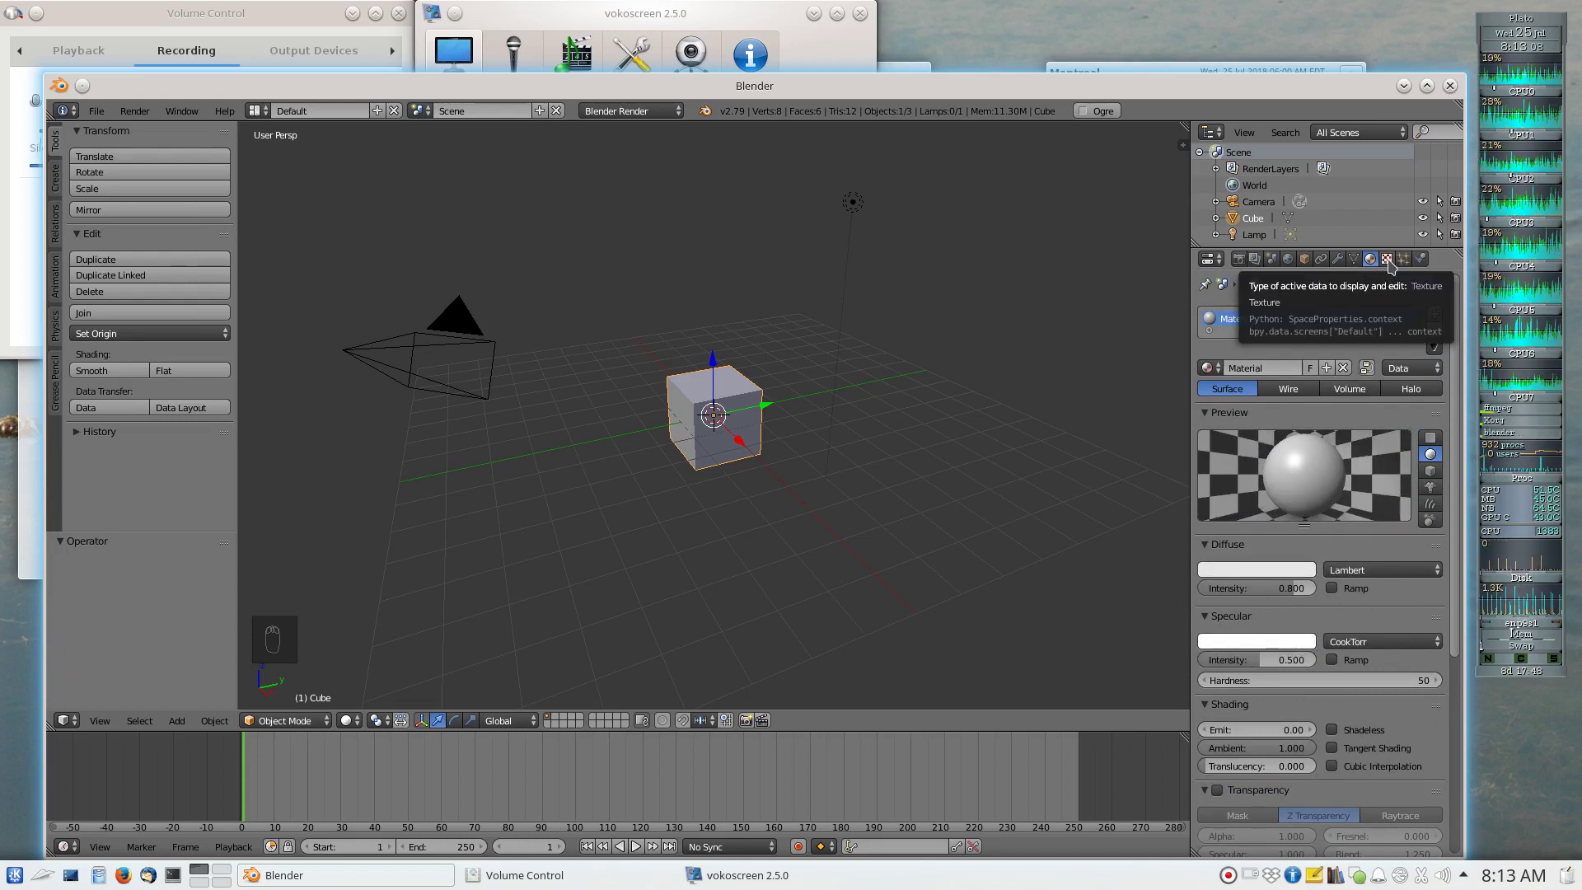
- Change the material's texture Tex to a Marble type and review its settings
{"action": "left_click", "coordinate": [1387, 260]}
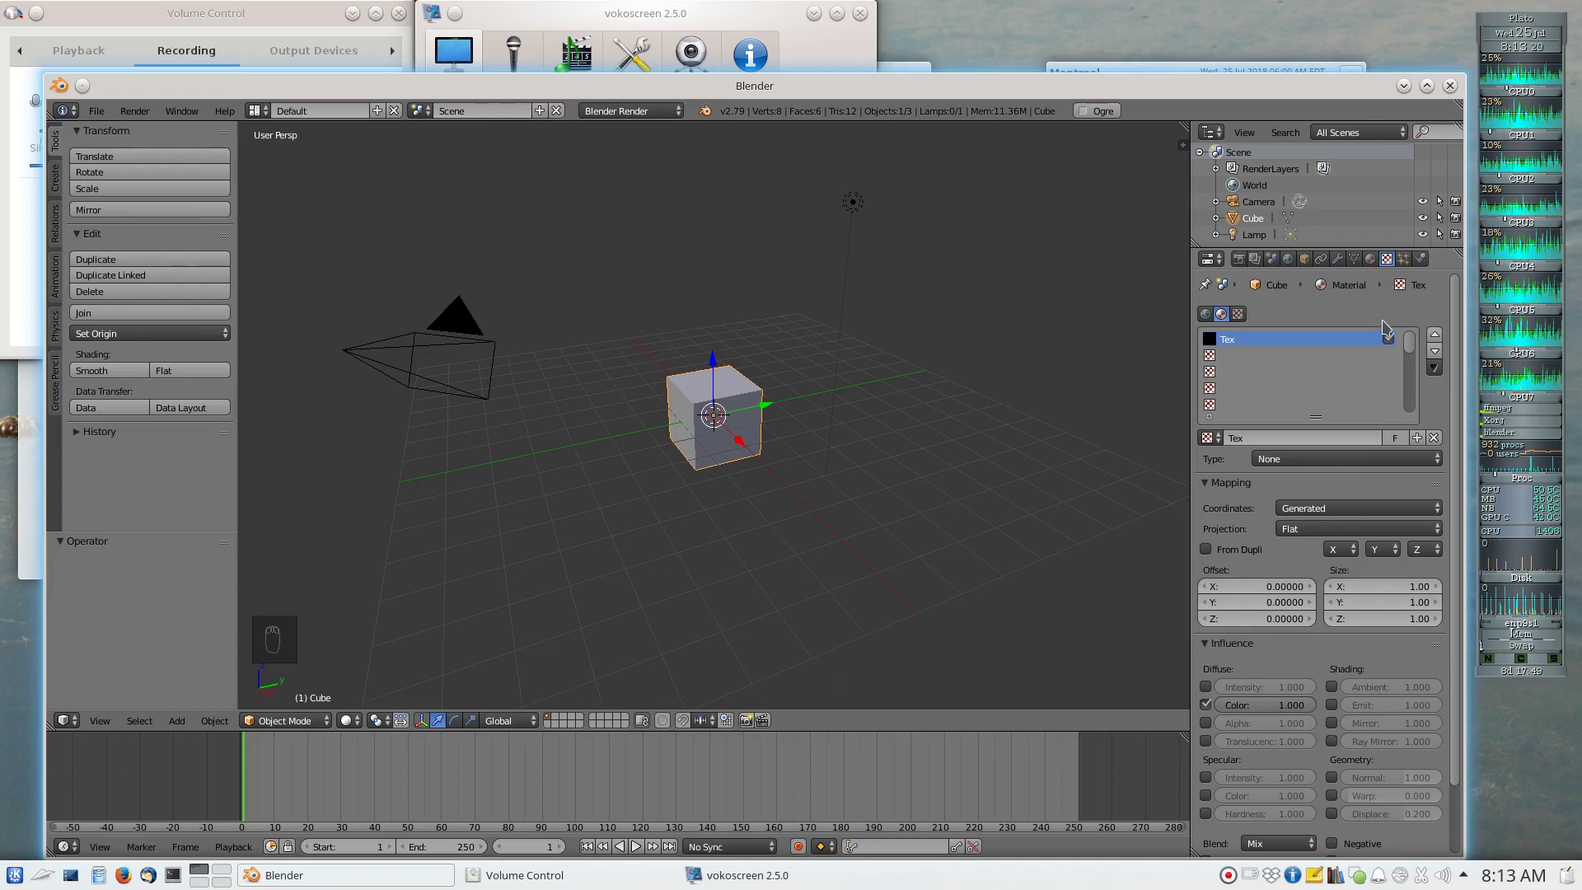
{"action": "left_click", "coordinate": [1355, 466]}
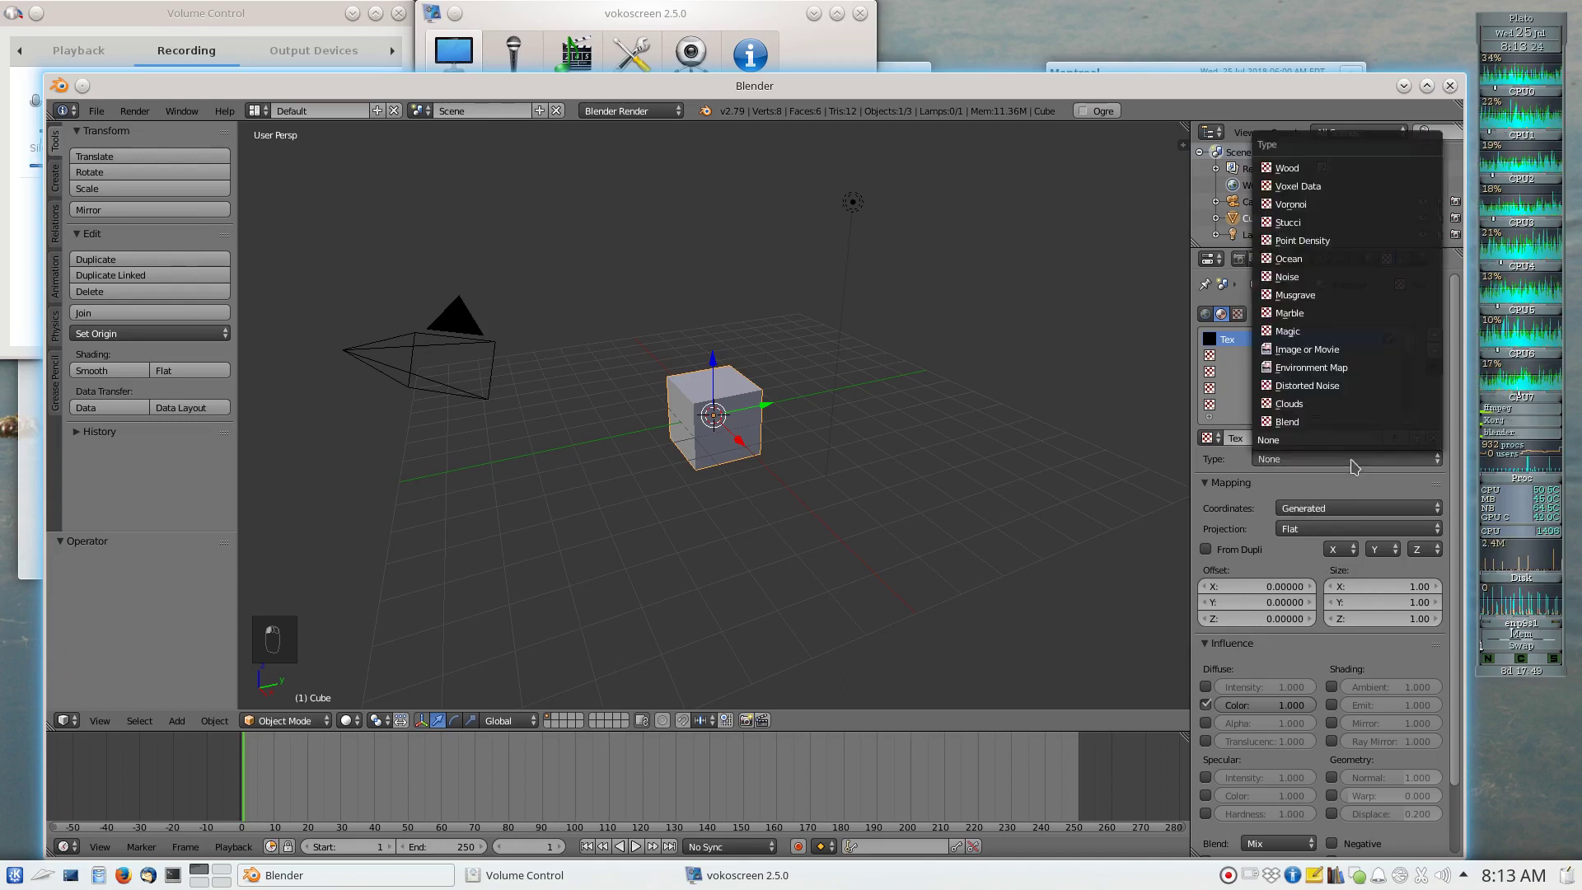
{"action": "left_click", "coordinate": [1321, 319]}
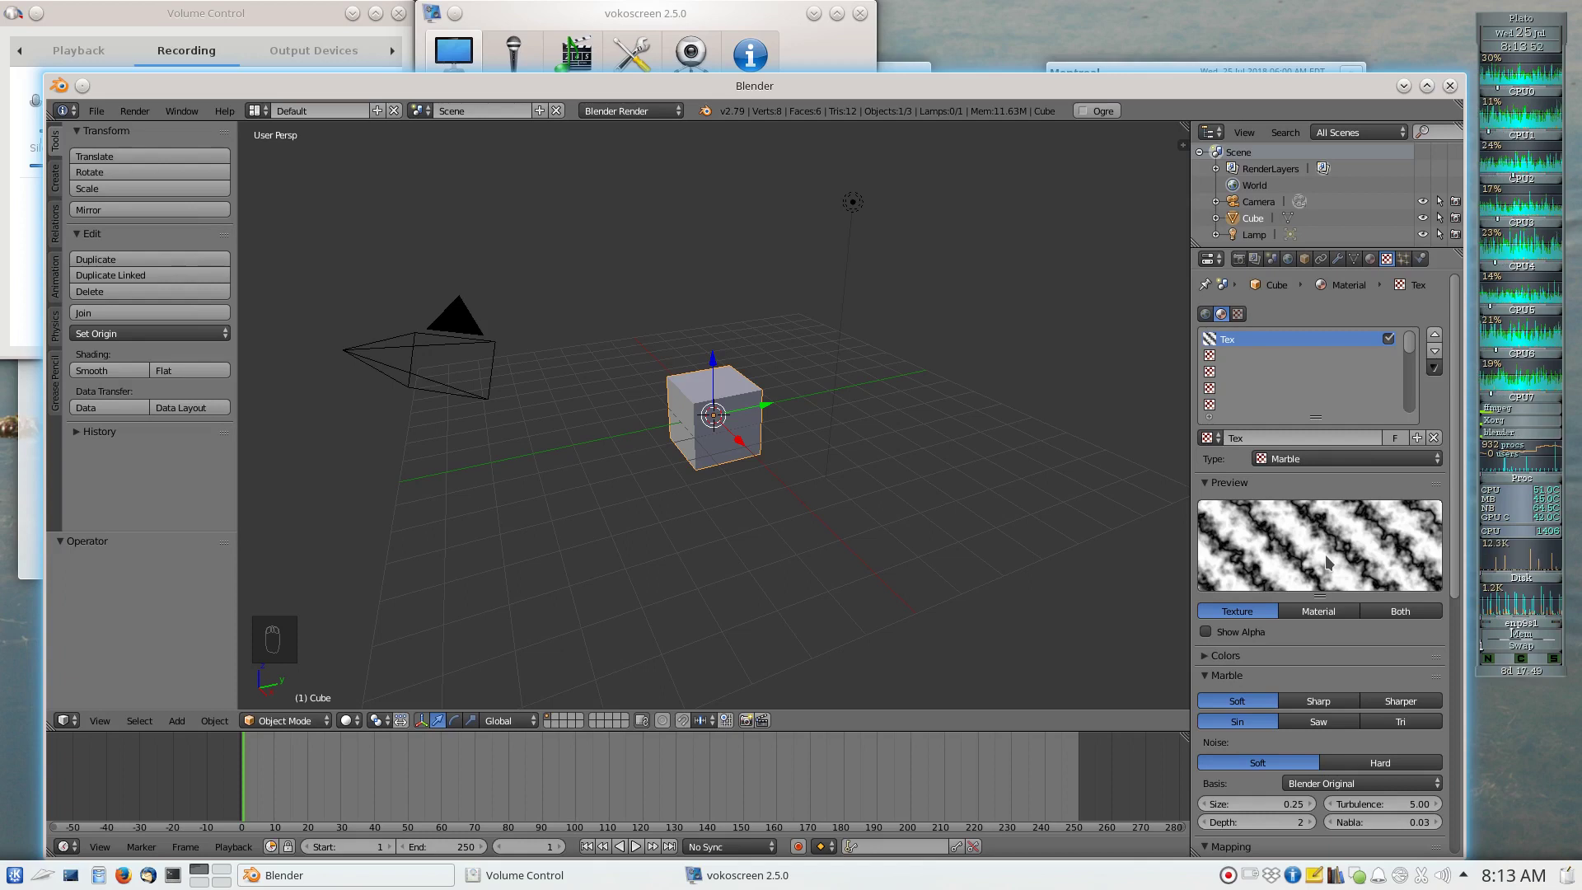
{"action": "scroll", "coordinate": [1325, 555], "scroll_direction": "down", "scroll_amount": 8}
{"action": "scroll", "coordinate": [1326, 561], "scroll_direction": "down", "scroll_amount": 5}
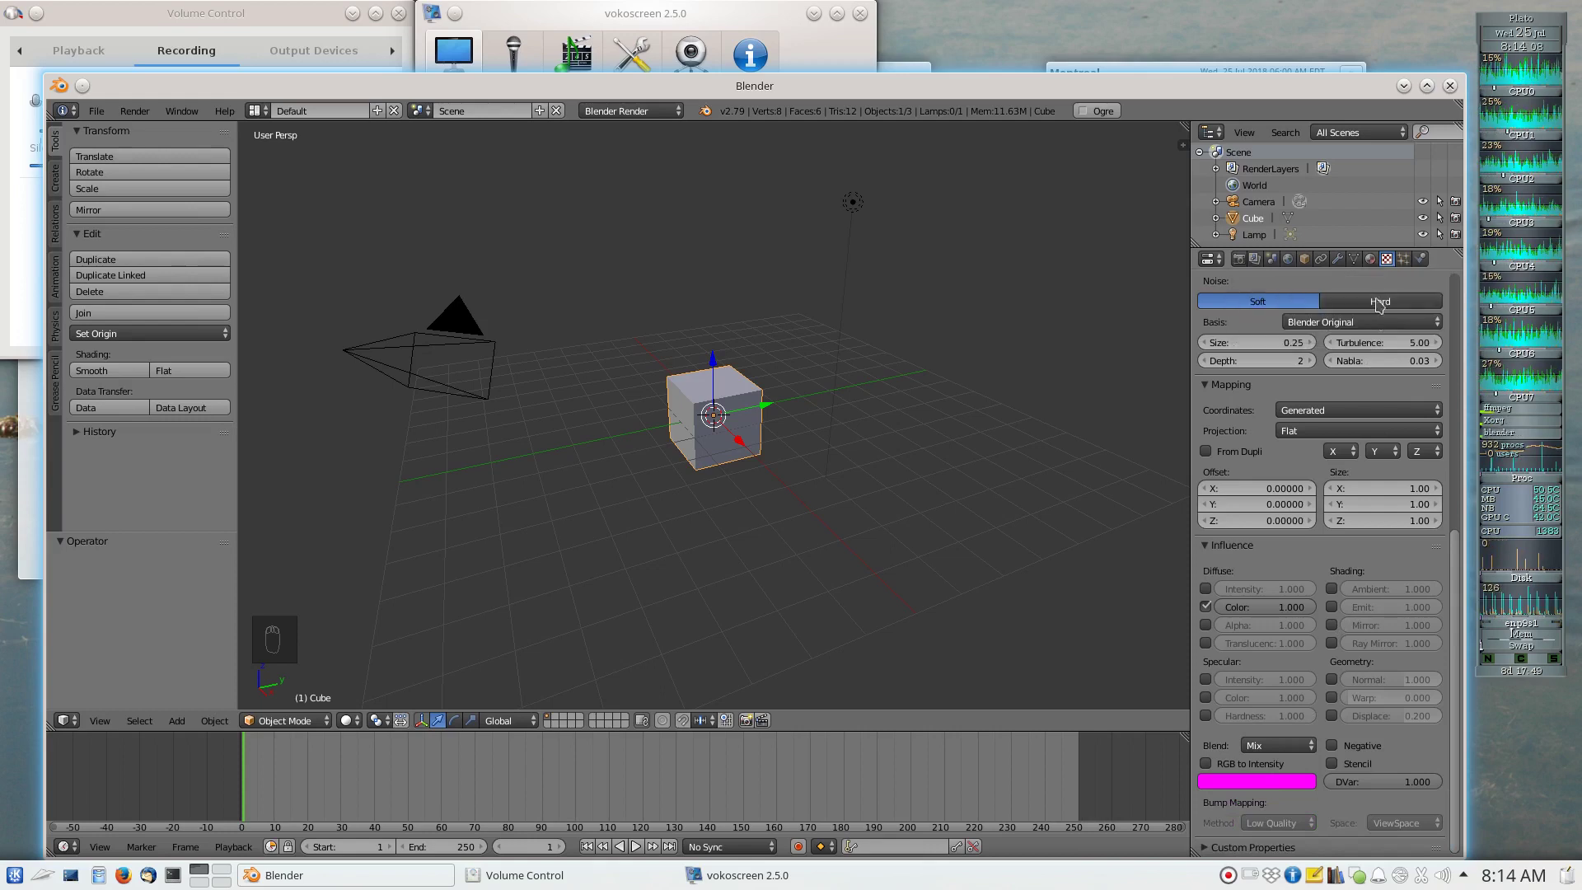
{"action": "scroll", "coordinate": [1393, 410], "scroll_direction": "up", "scroll_amount": 12}
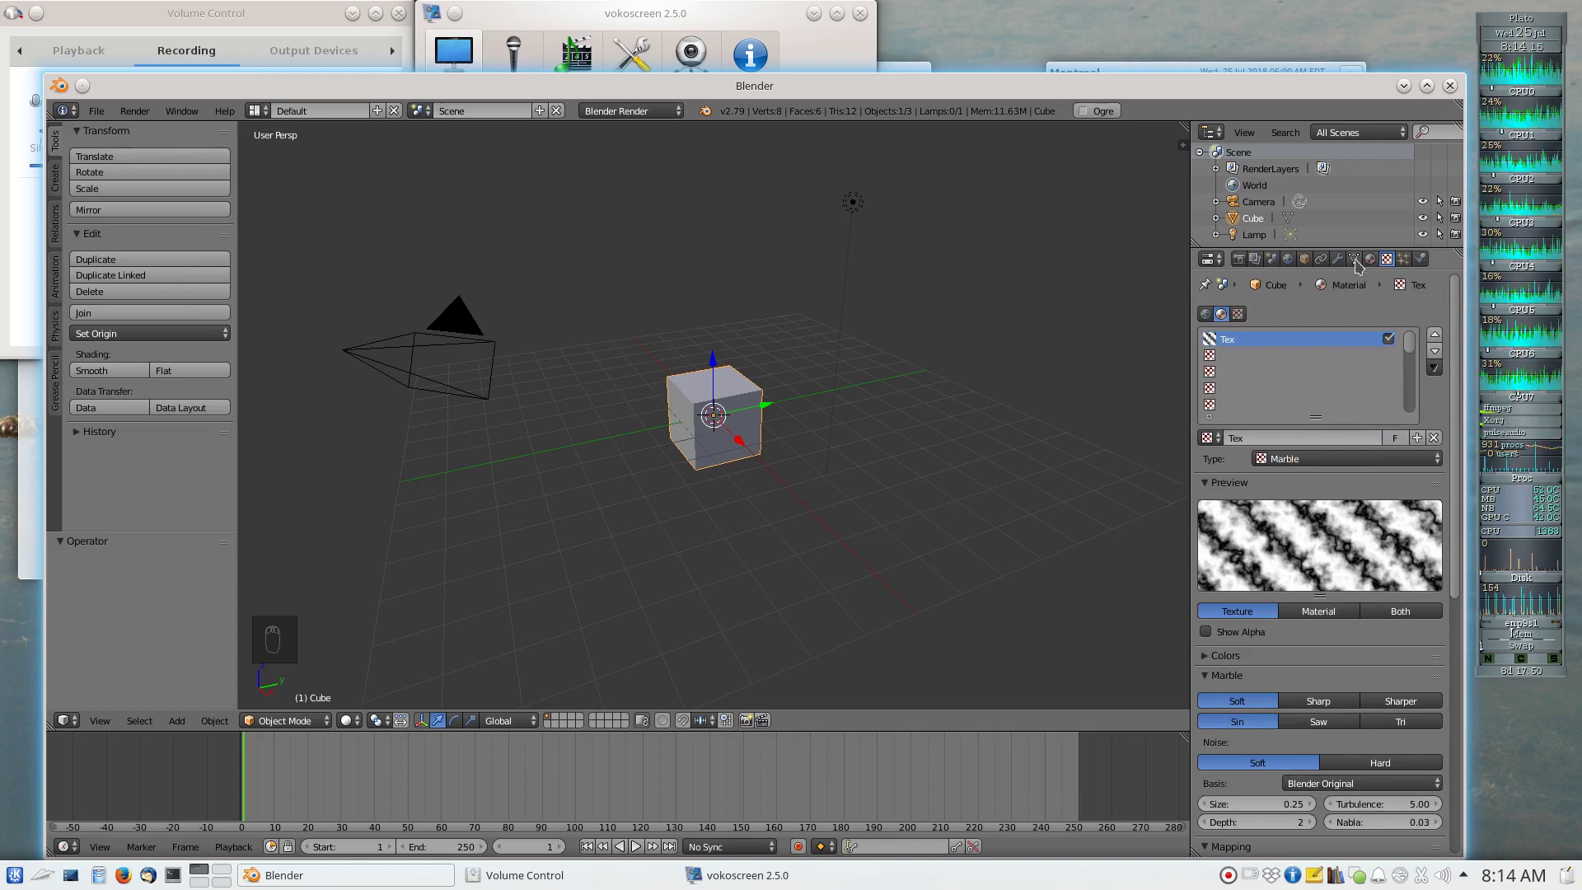
- Preview the material on flat, cube, then sphere shapes, ending on the marbled sphere
{"action": "left_click", "coordinate": [1371, 261]}
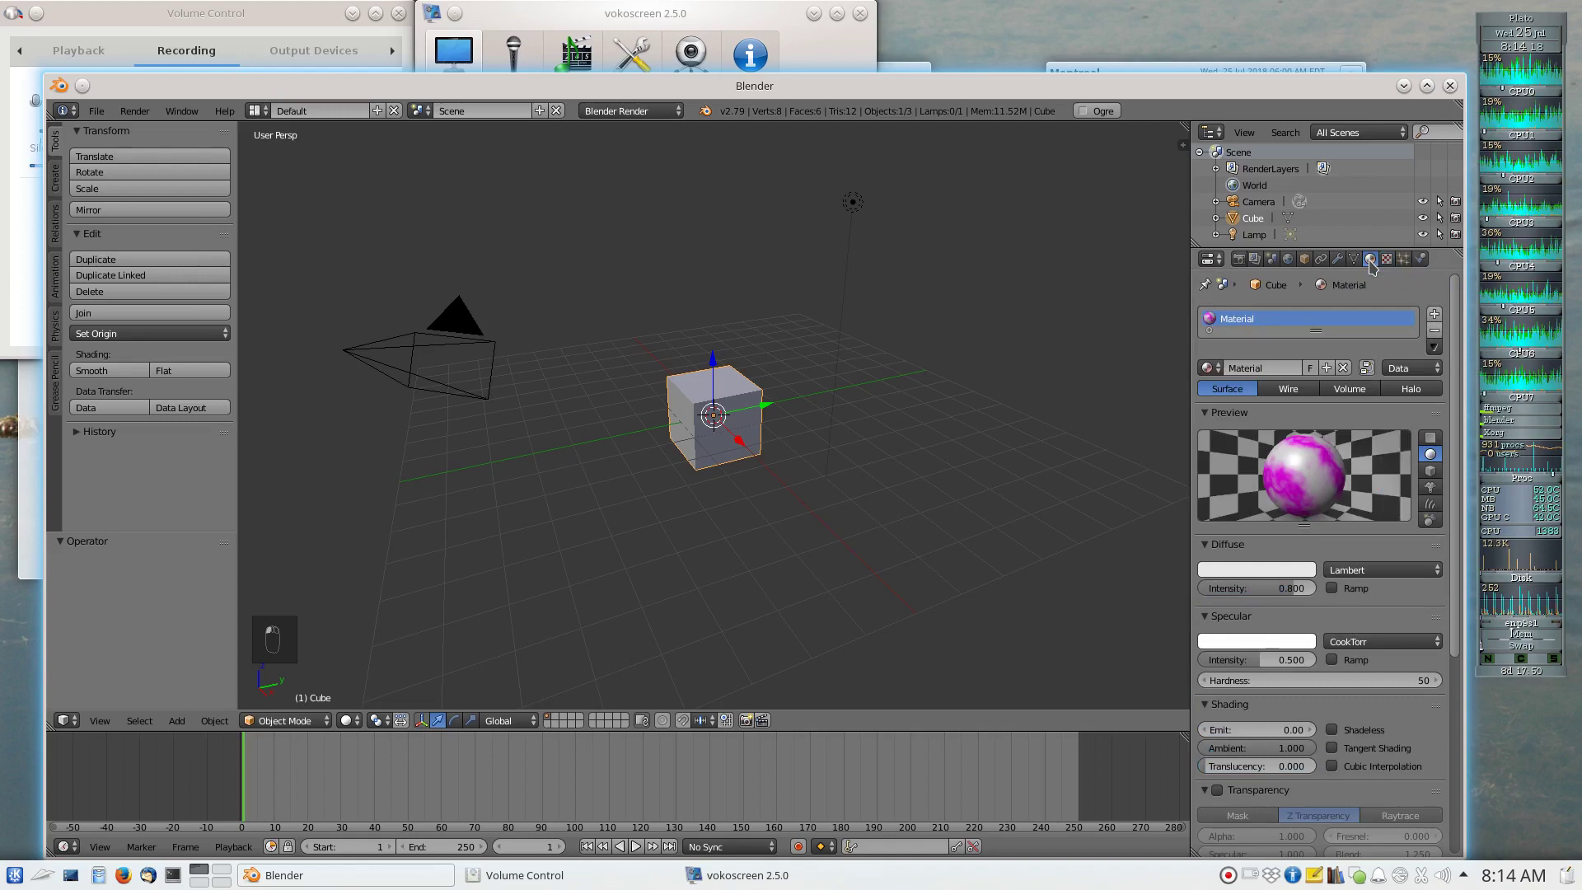
{"action": "left_click", "coordinate": [1430, 441]}
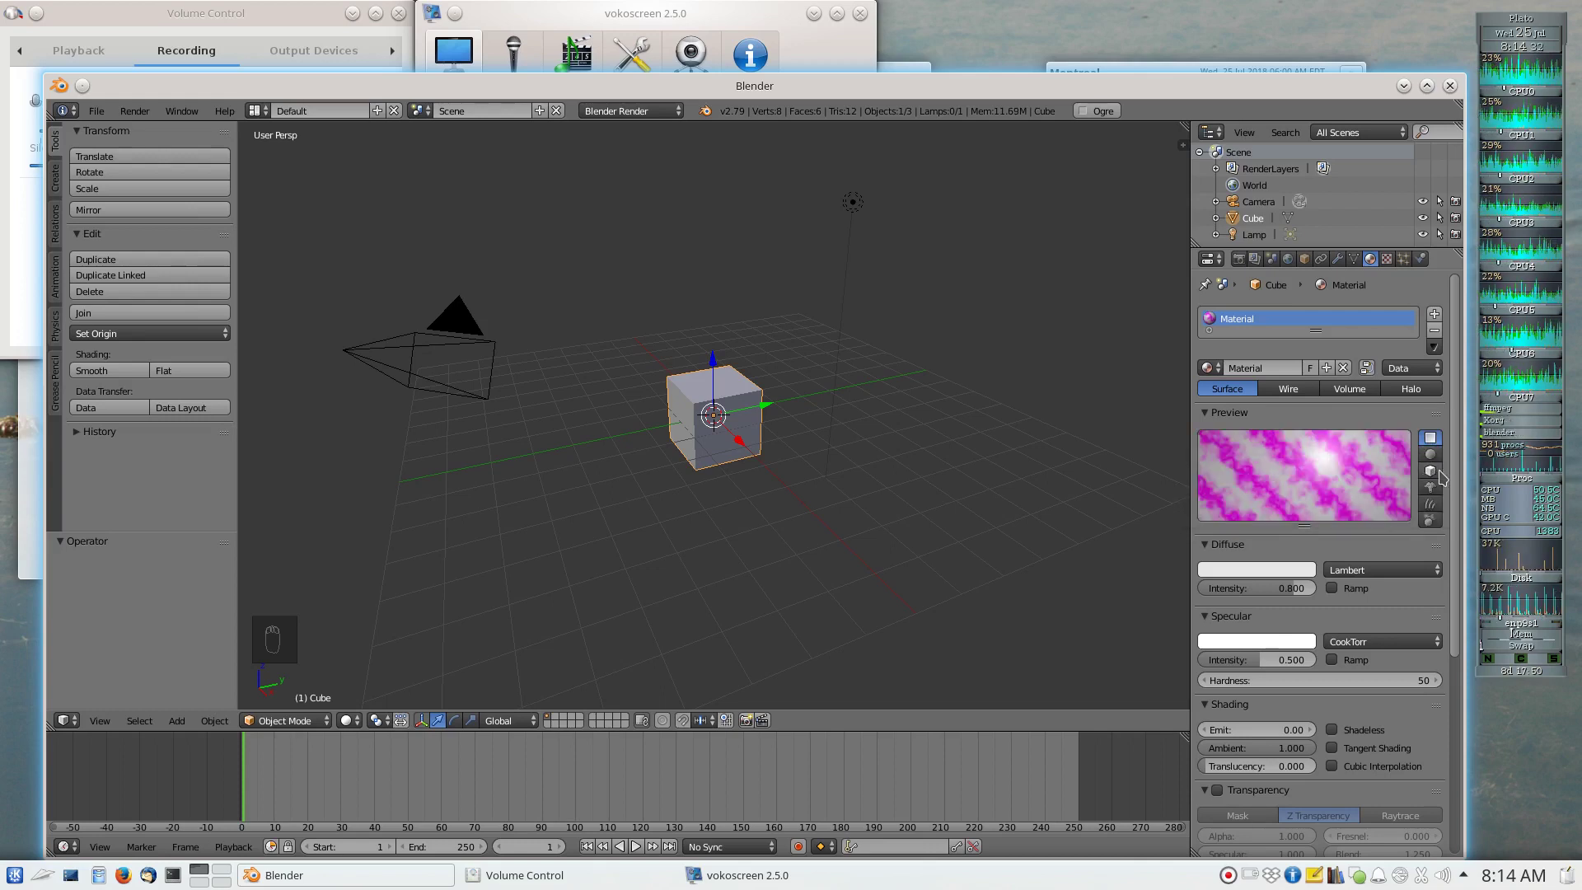
{"action": "left_click", "coordinate": [1430, 472]}
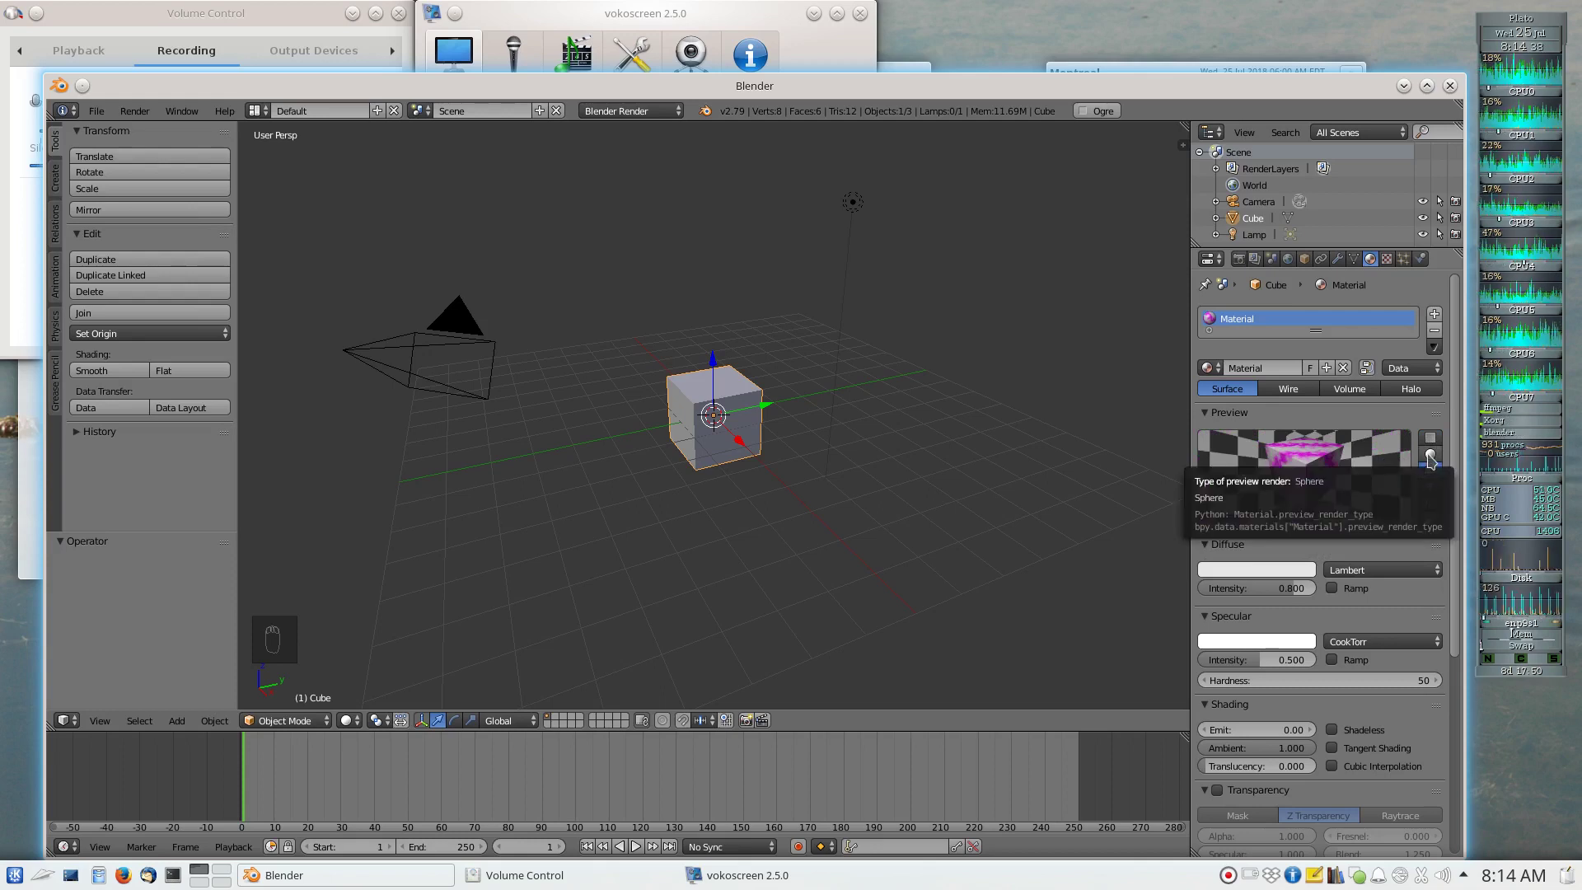
{"action": "left_click", "coordinate": [1431, 458]}
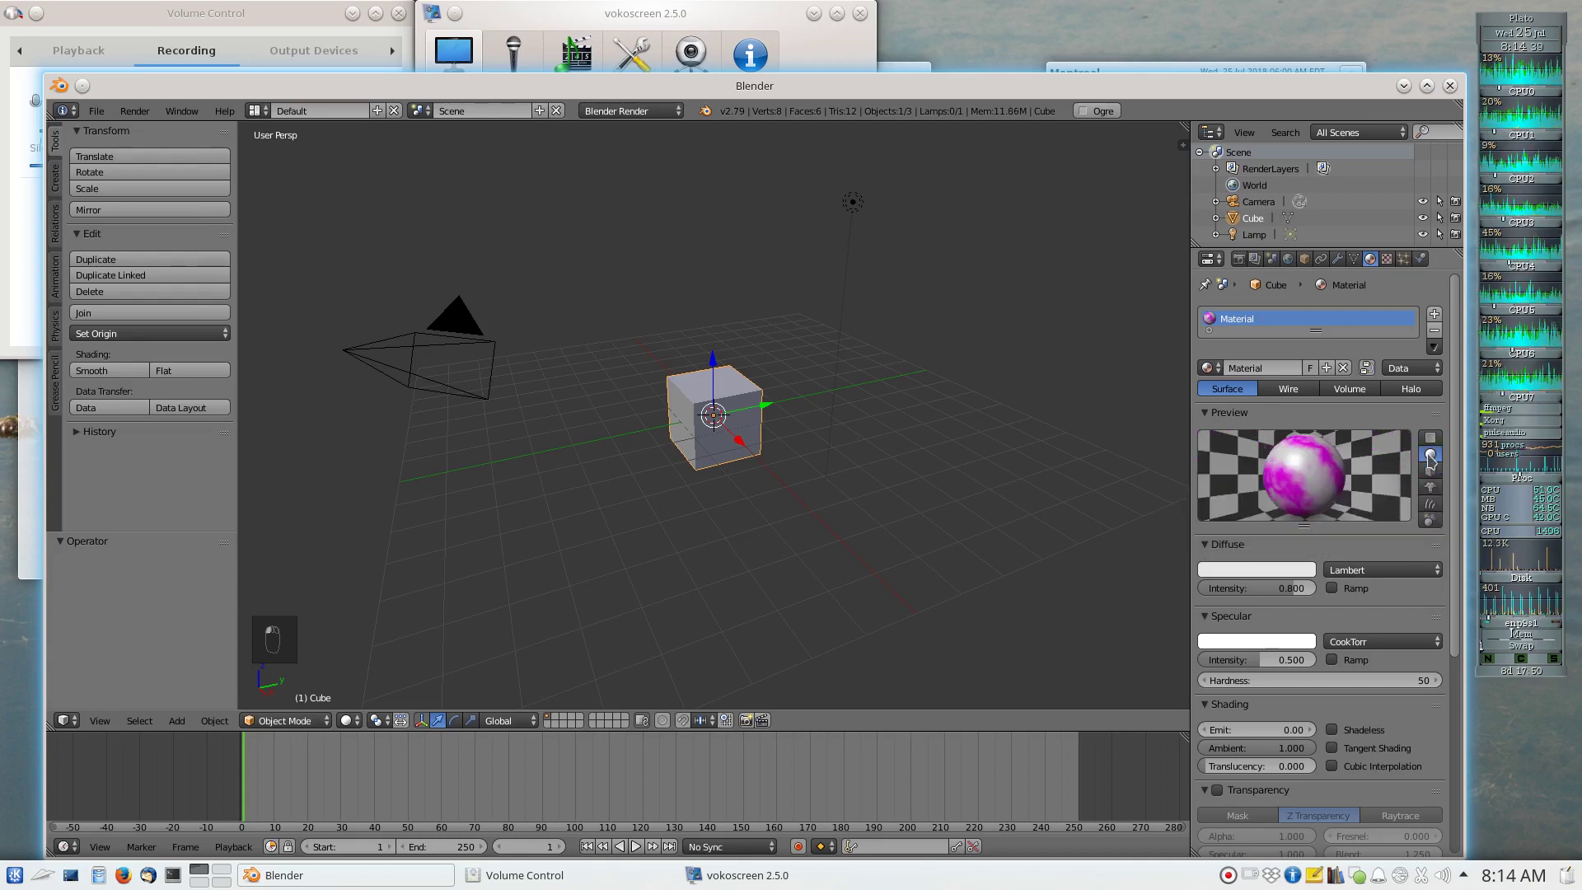
- Switch the render engine to LuxCore using the OpenCL device
{"action": "left_click", "coordinate": [678, 117]}
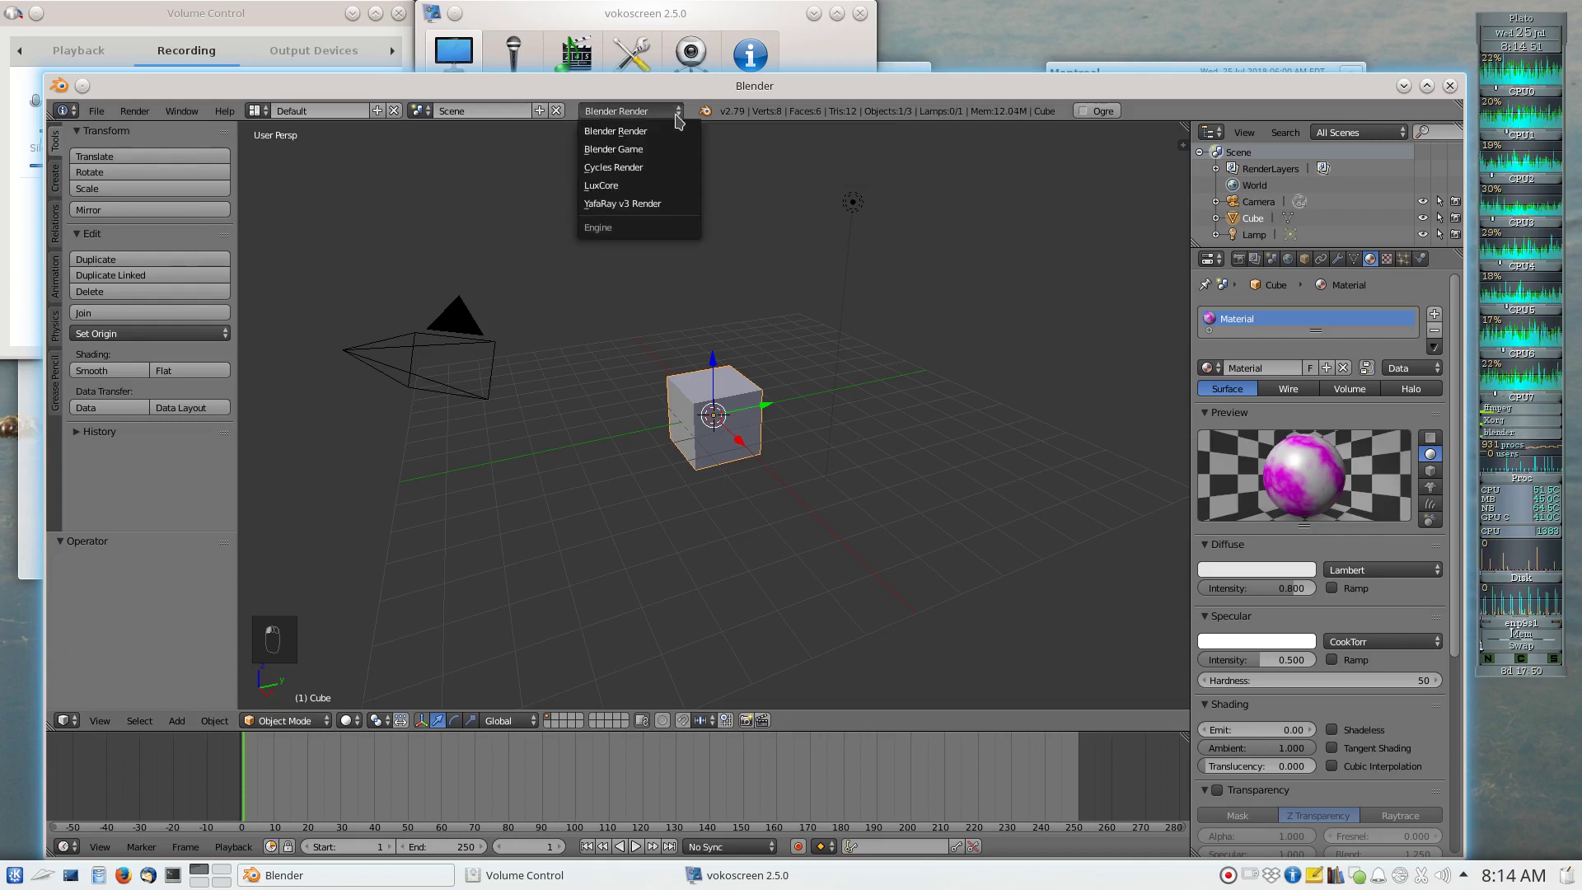
{"action": "left_click", "coordinate": [635, 192]}
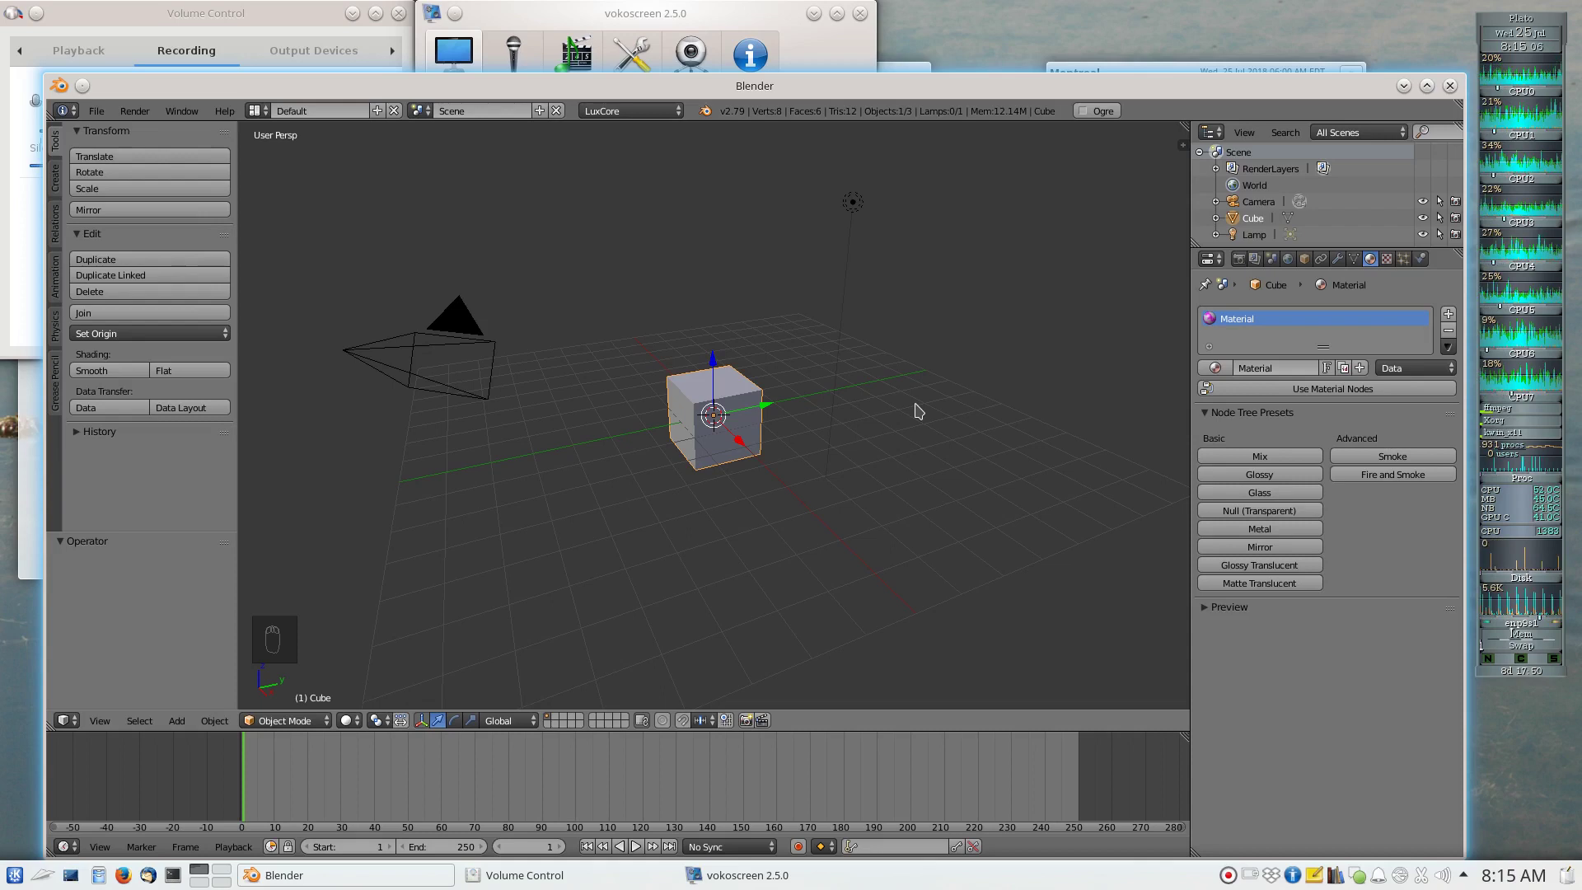
{"action": "left_click", "coordinate": [1239, 259]}
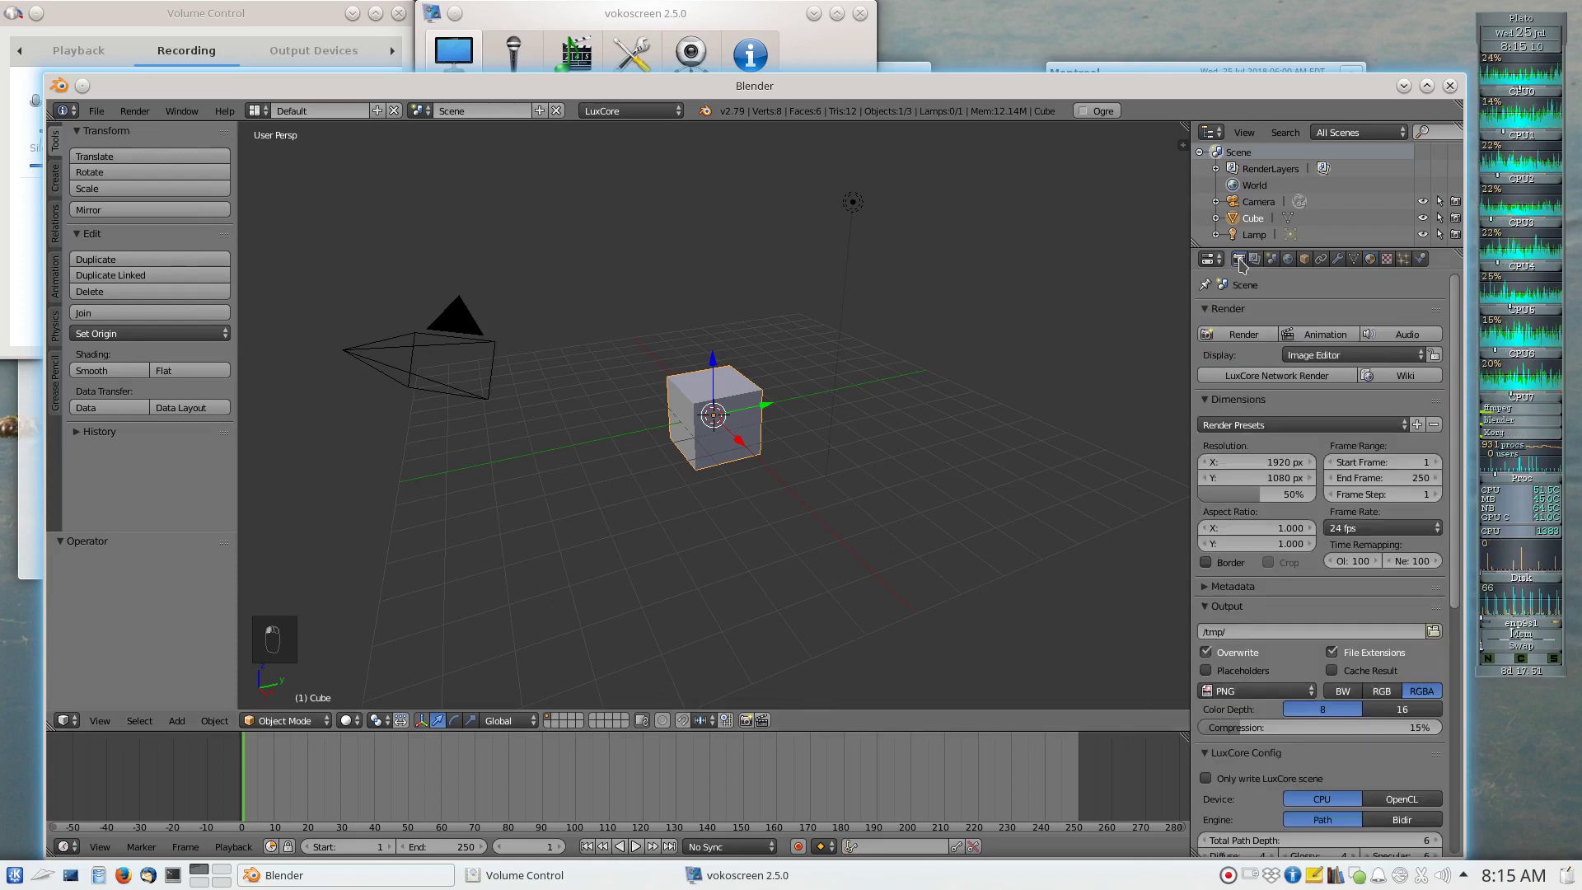
{"action": "scroll", "coordinate": [1321, 655], "scroll_direction": "down", "scroll_amount": 5}
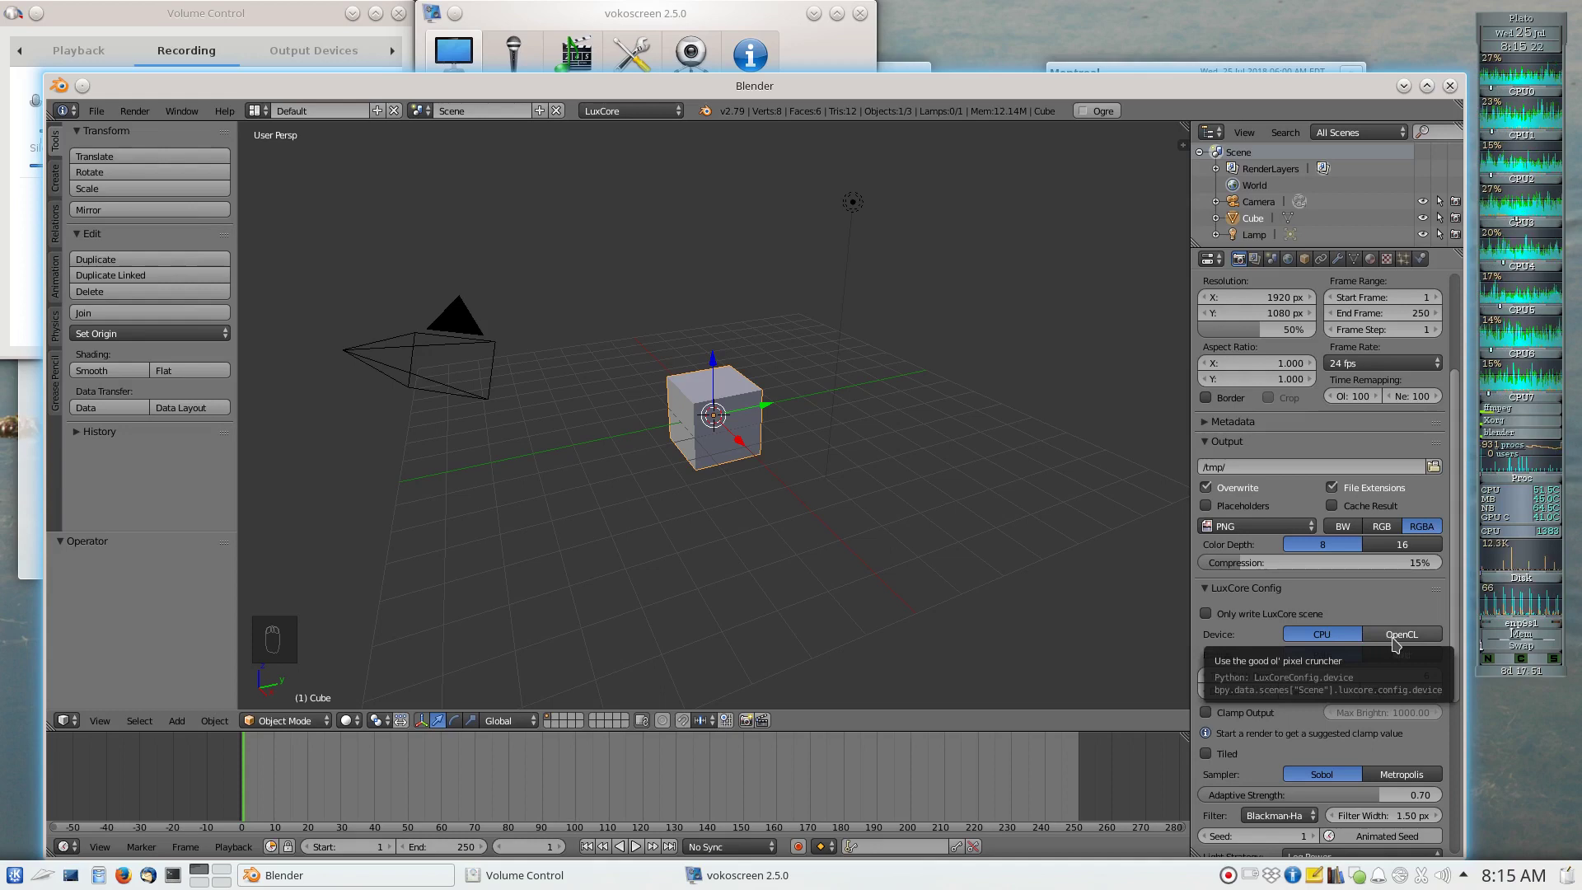
{"action": "left_click", "coordinate": [1395, 638]}
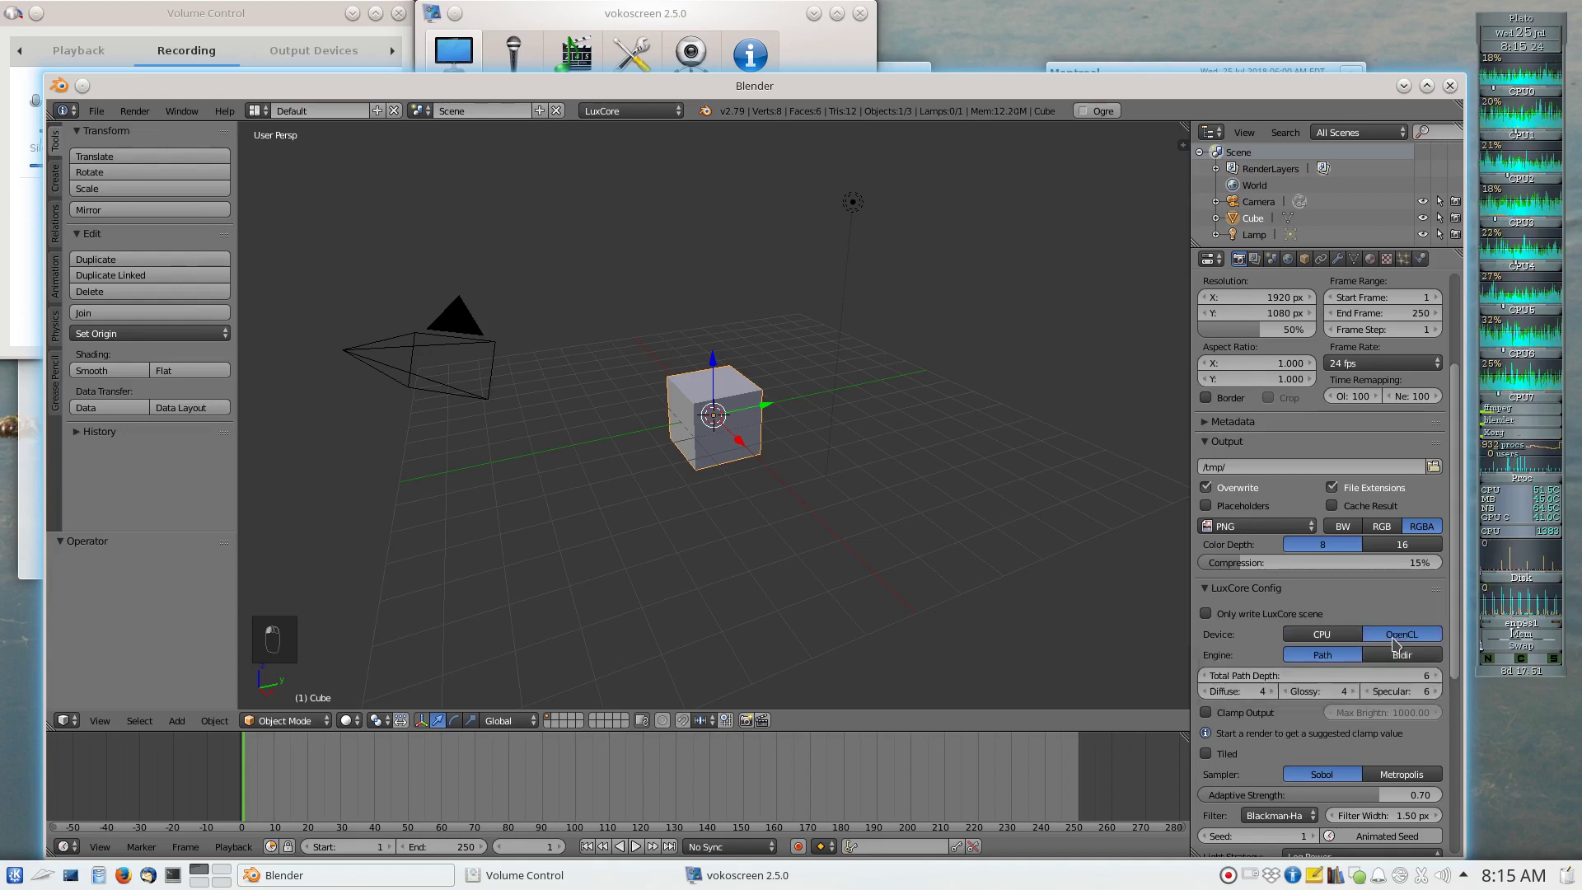
- Enable LuxCore halt conditions with a 20-second time limit
{"action": "scroll", "coordinate": [1385, 660], "scroll_direction": "down", "scroll_amount": 7}
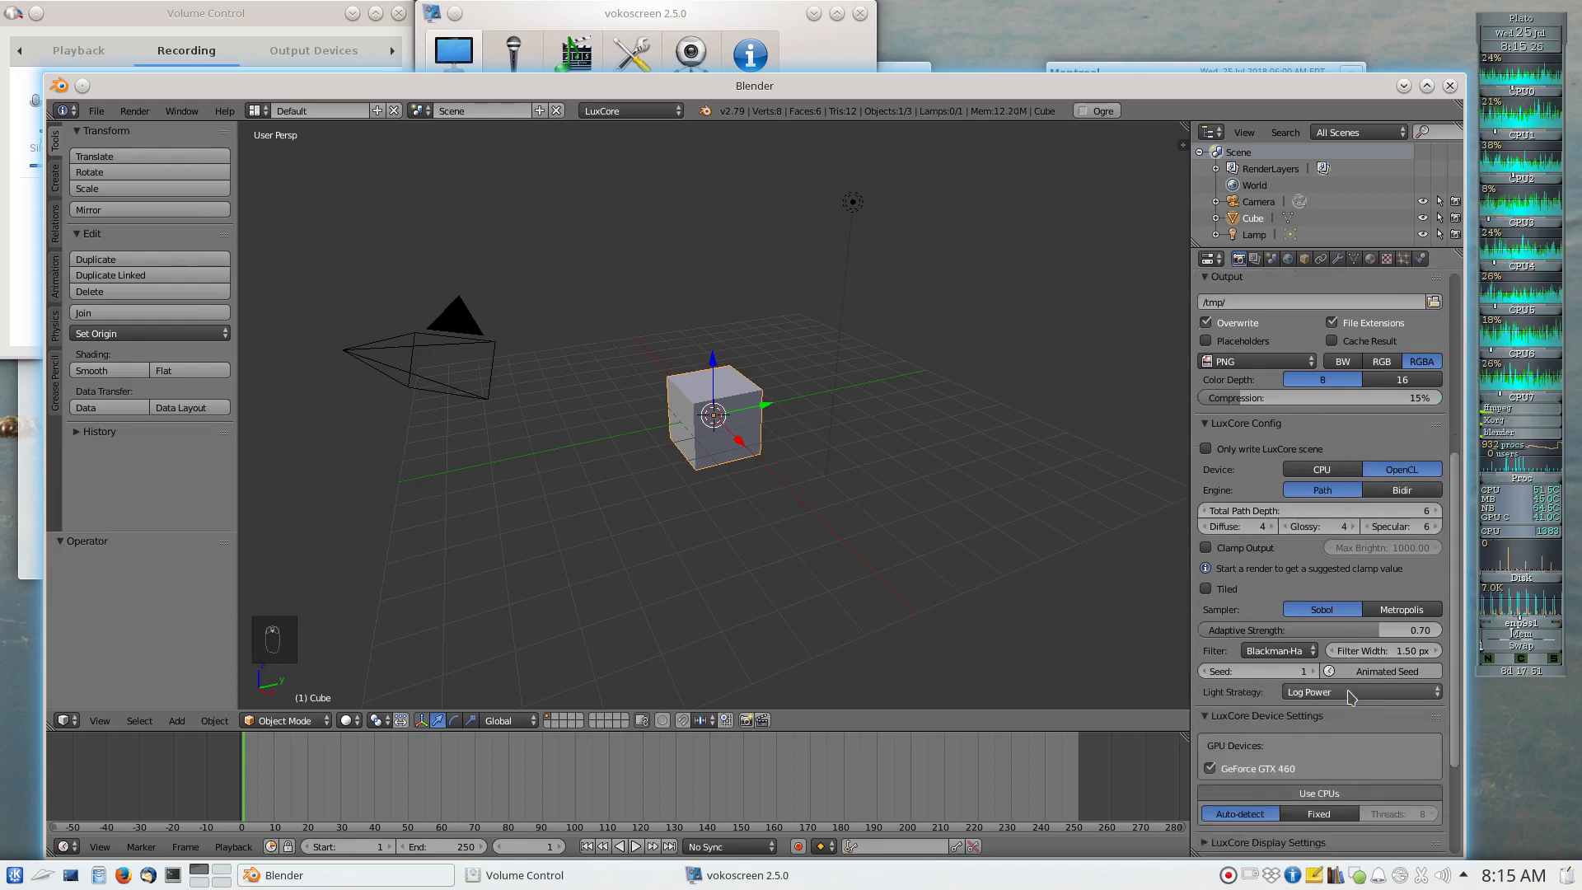
{"action": "scroll", "coordinate": [1349, 699], "scroll_direction": "down", "scroll_amount": 3}
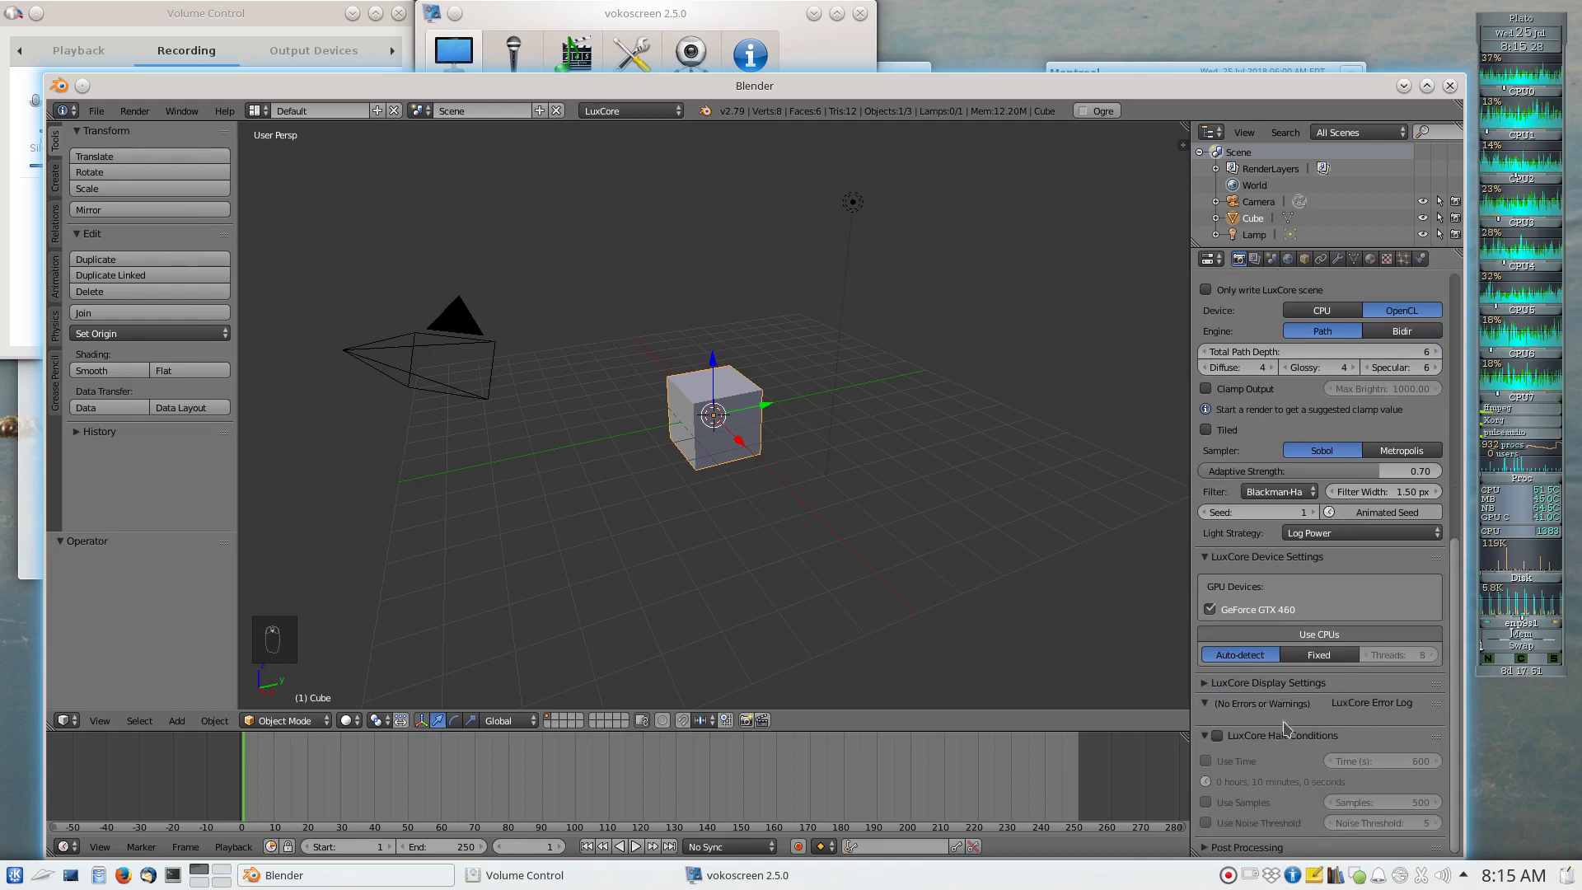
{"action": "left_click", "coordinate": [1217, 736]}
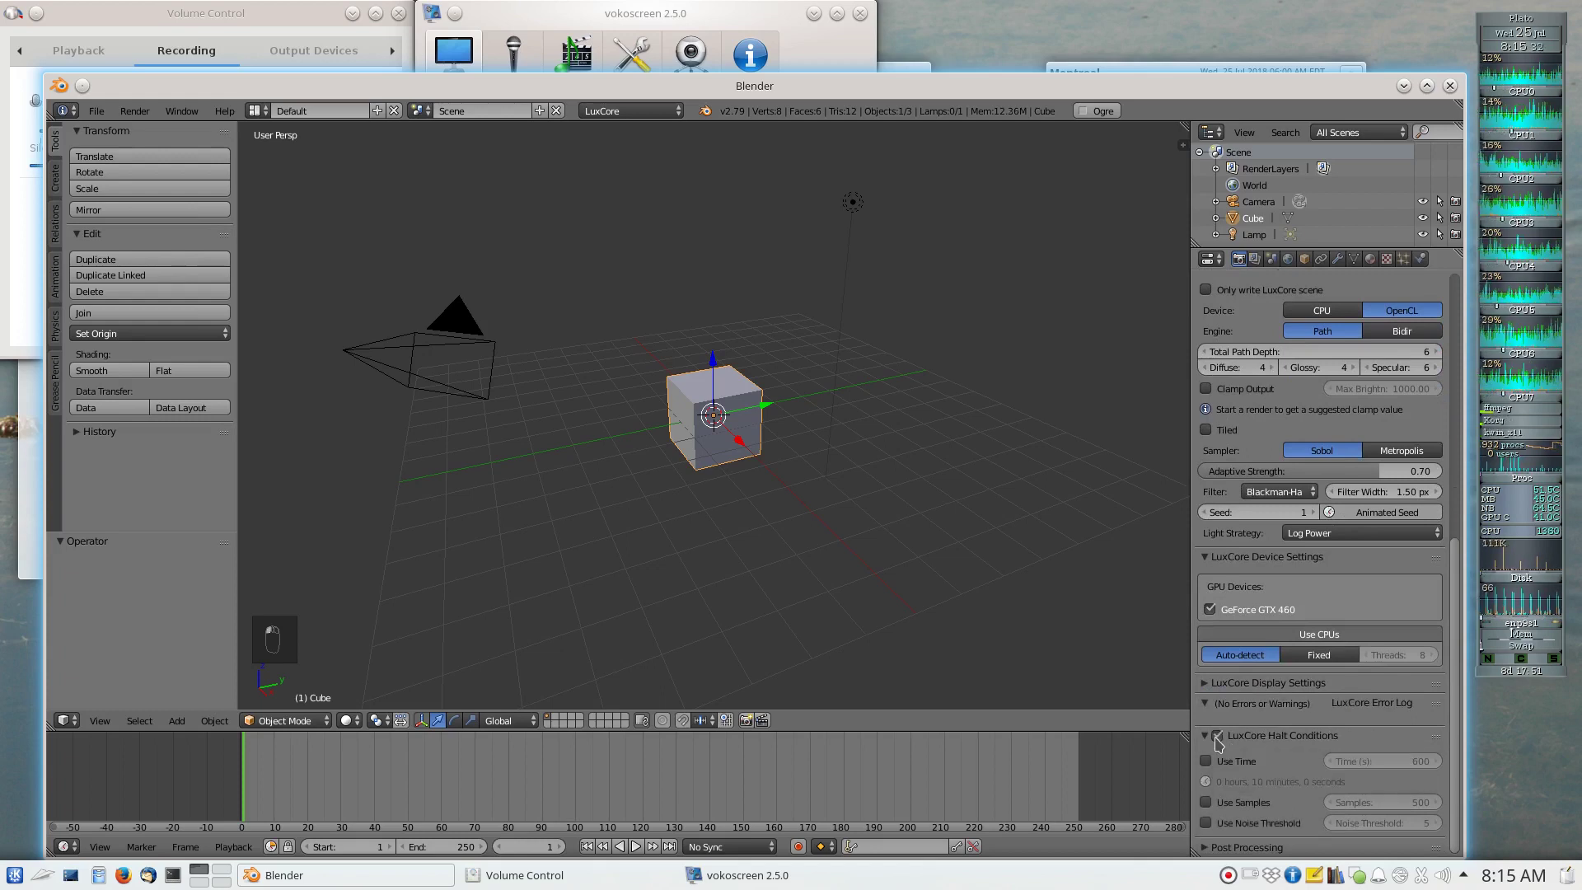
{"action": "left_click", "coordinate": [1207, 762]}
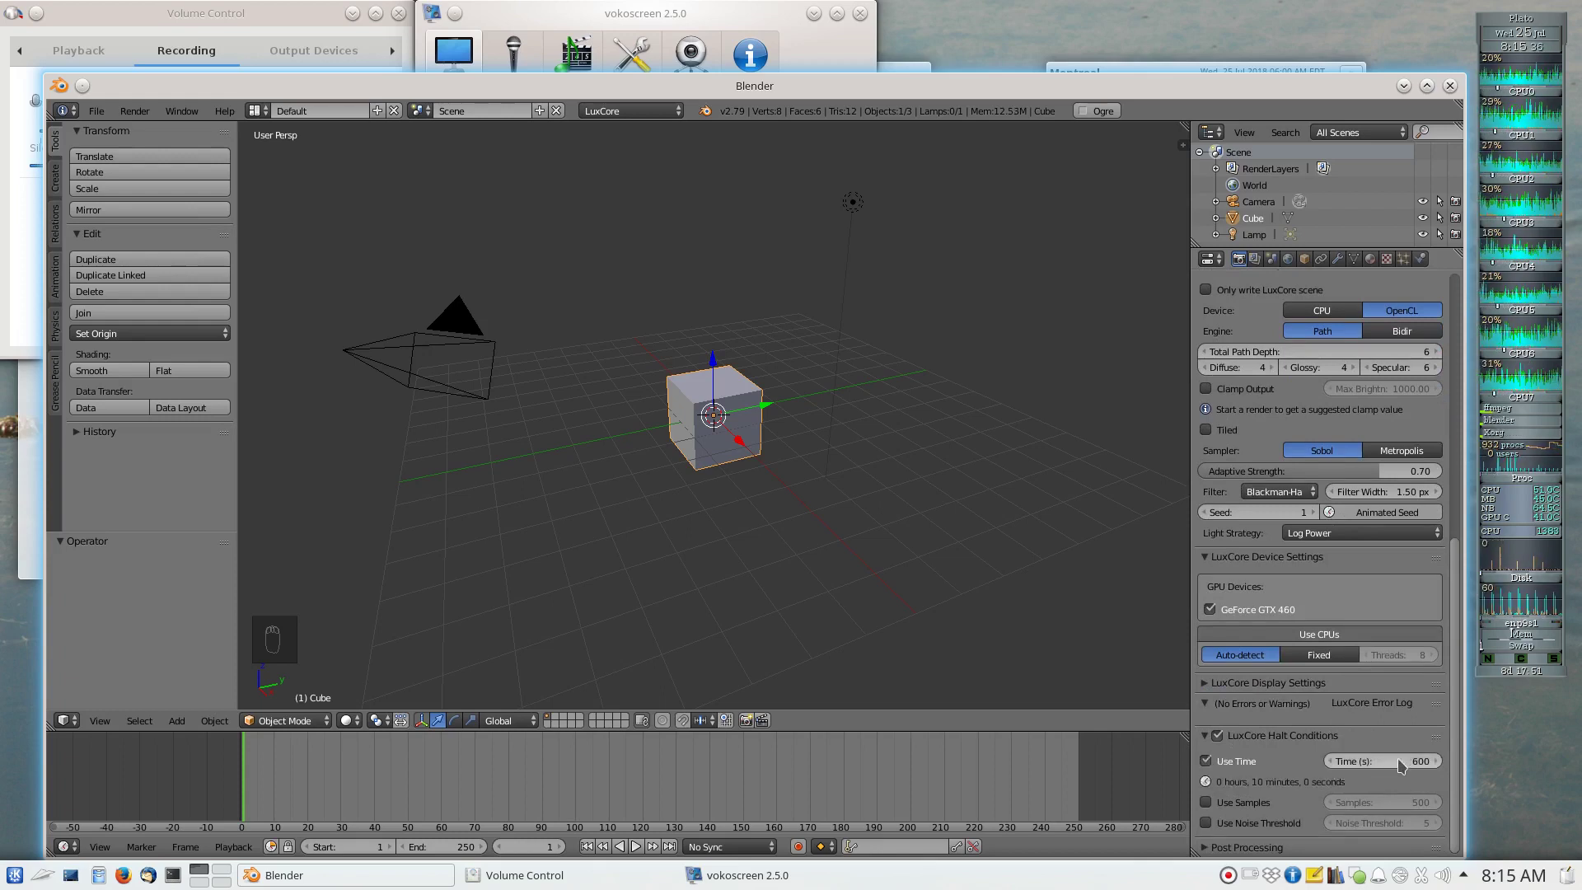
{"action": "left_click", "coordinate": [1403, 761]}
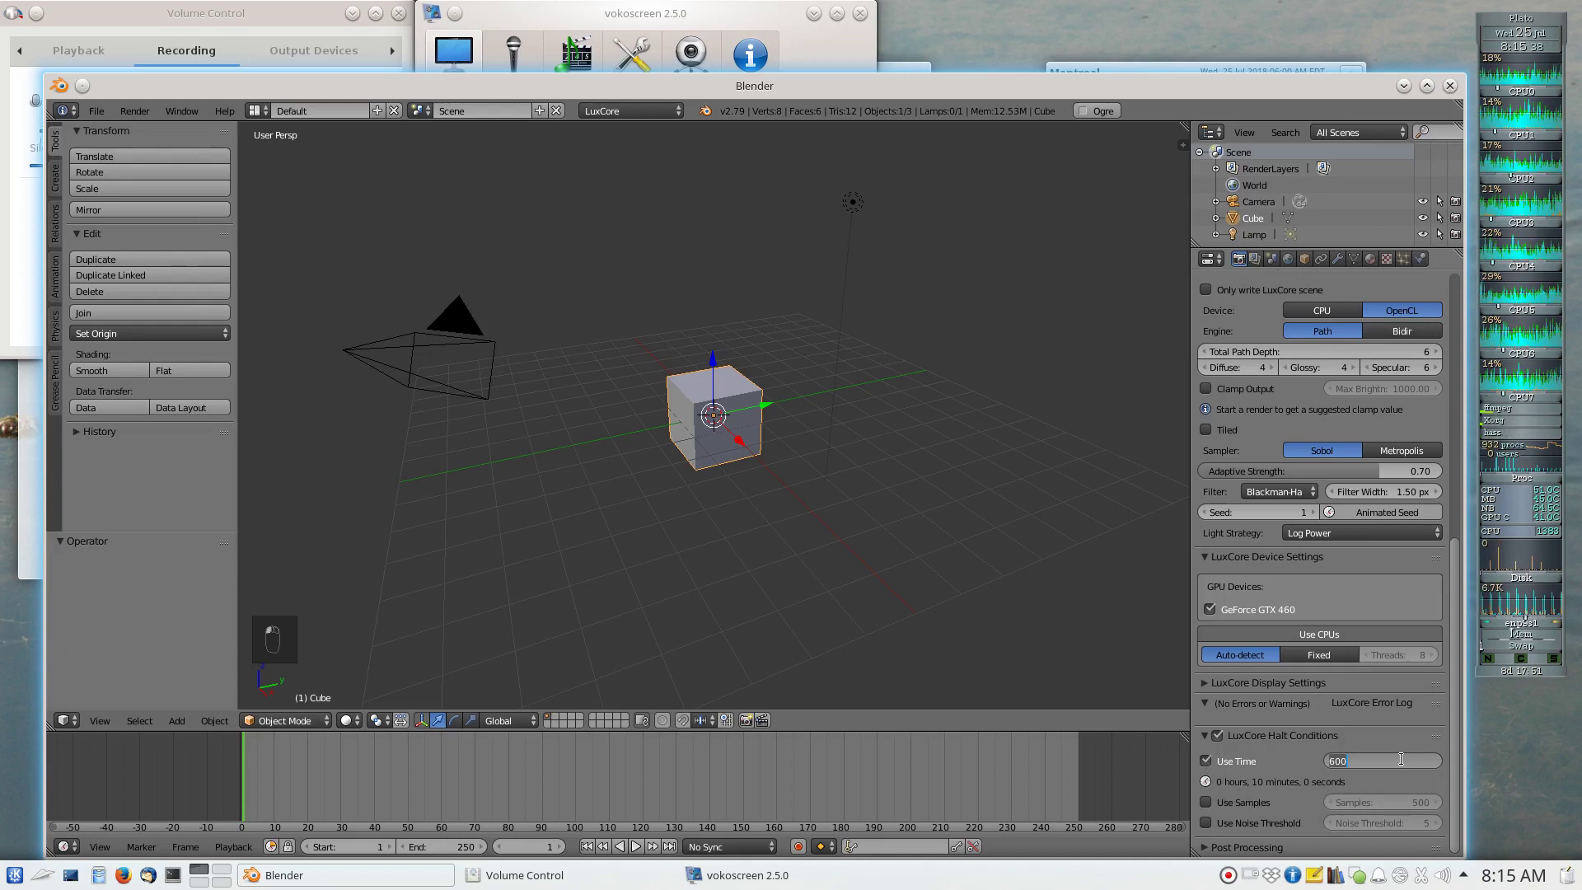
{"action": "type", "text": "20"}
{"action": "key", "text": "Tab"}
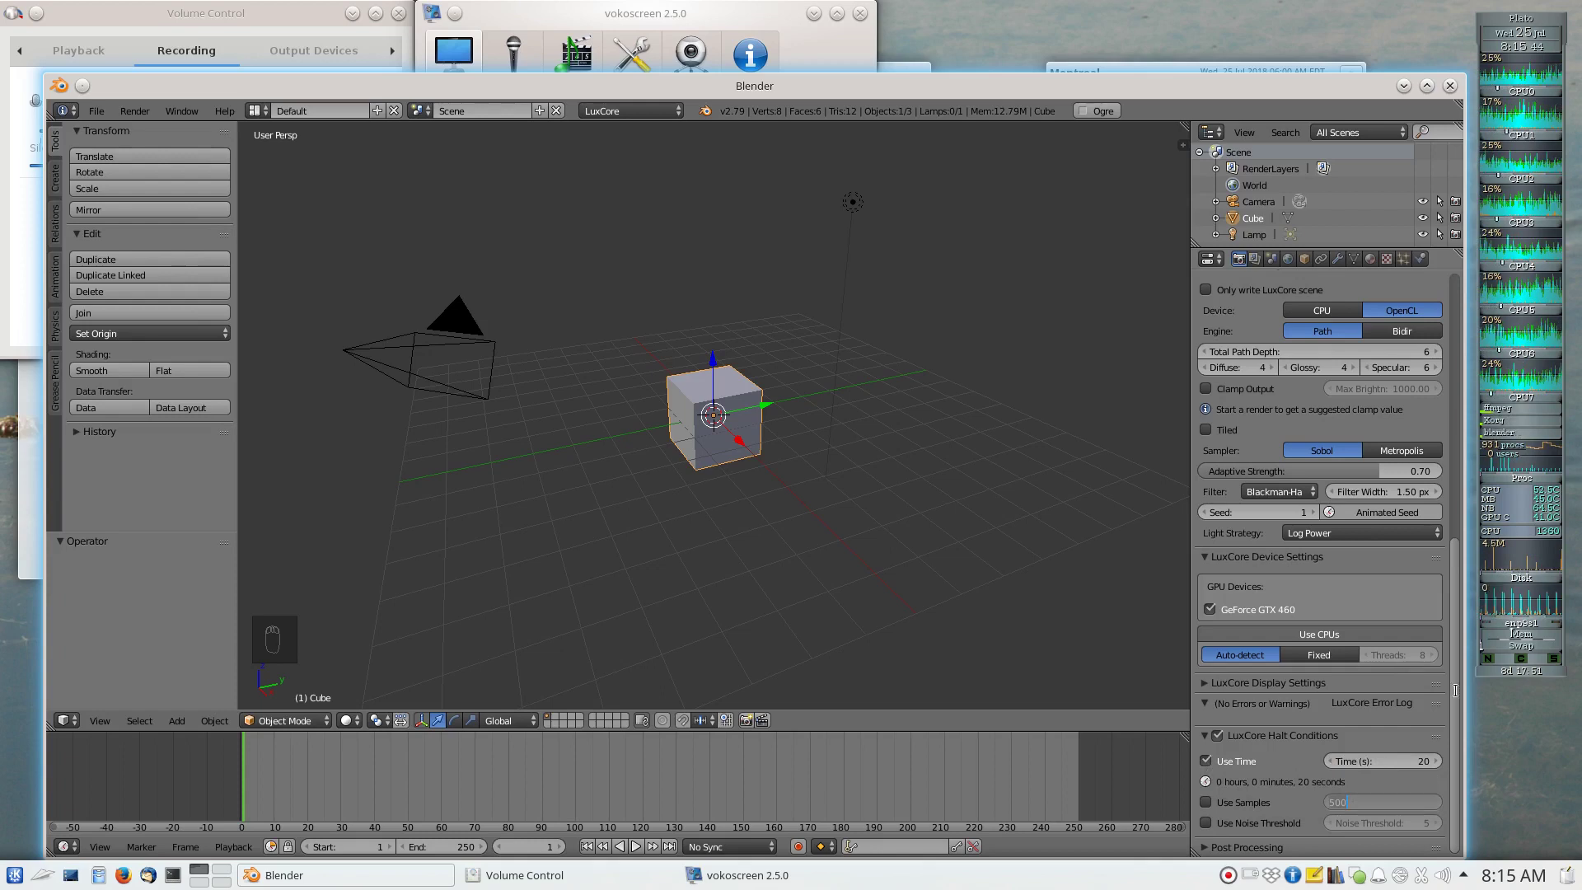
{"action": "scroll", "coordinate": [1431, 531], "scroll_direction": "up", "scroll_amount": 8}
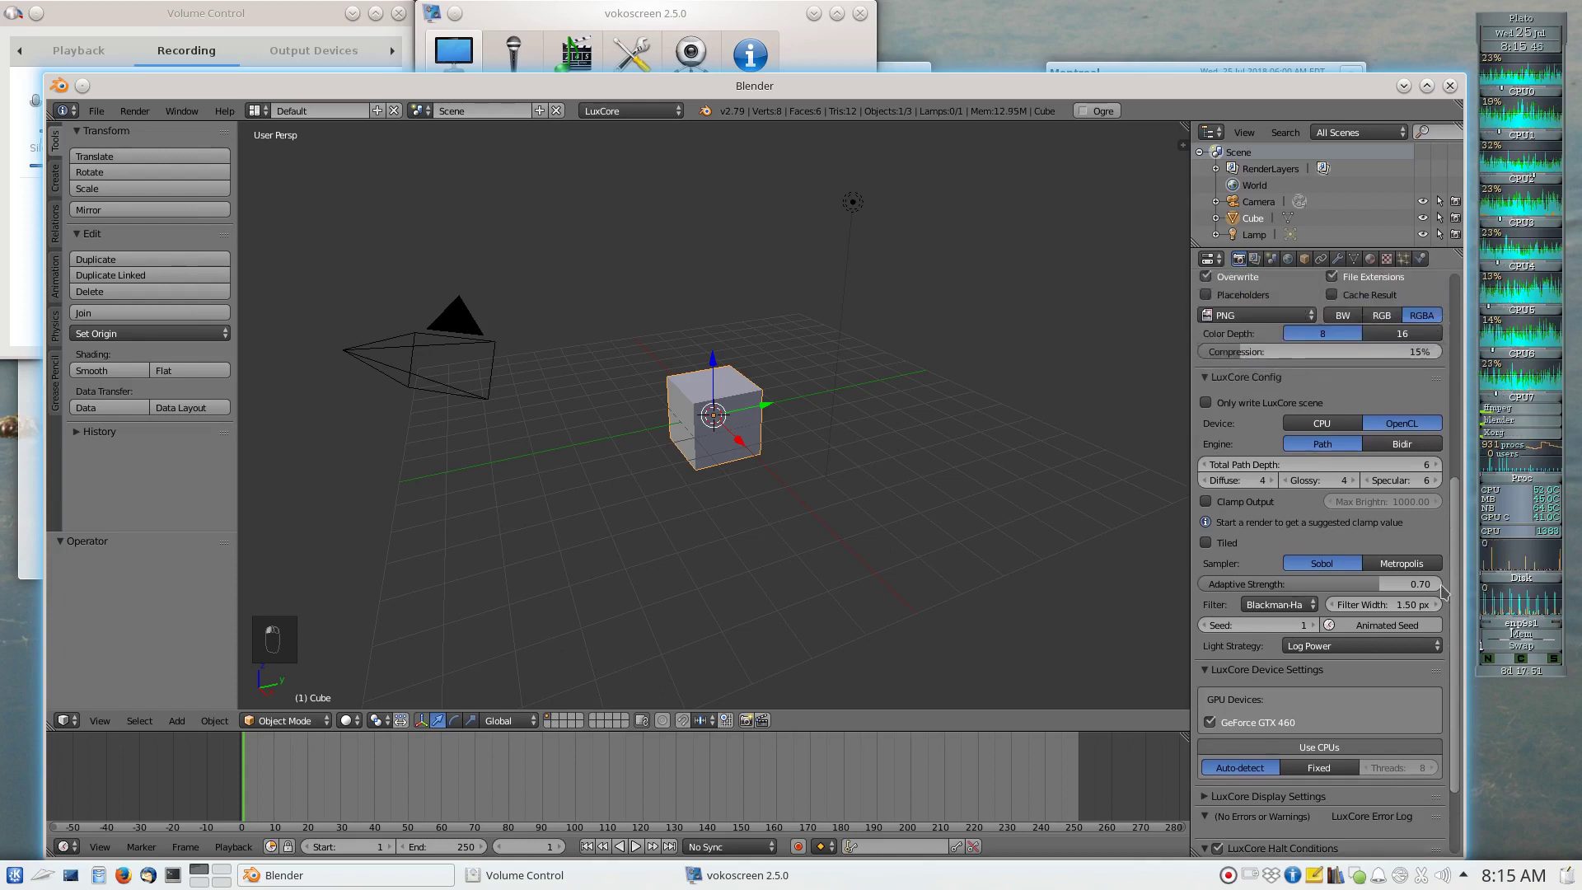
{"action": "scroll", "coordinate": [1434, 495], "scroll_direction": "up", "scroll_amount": 5}
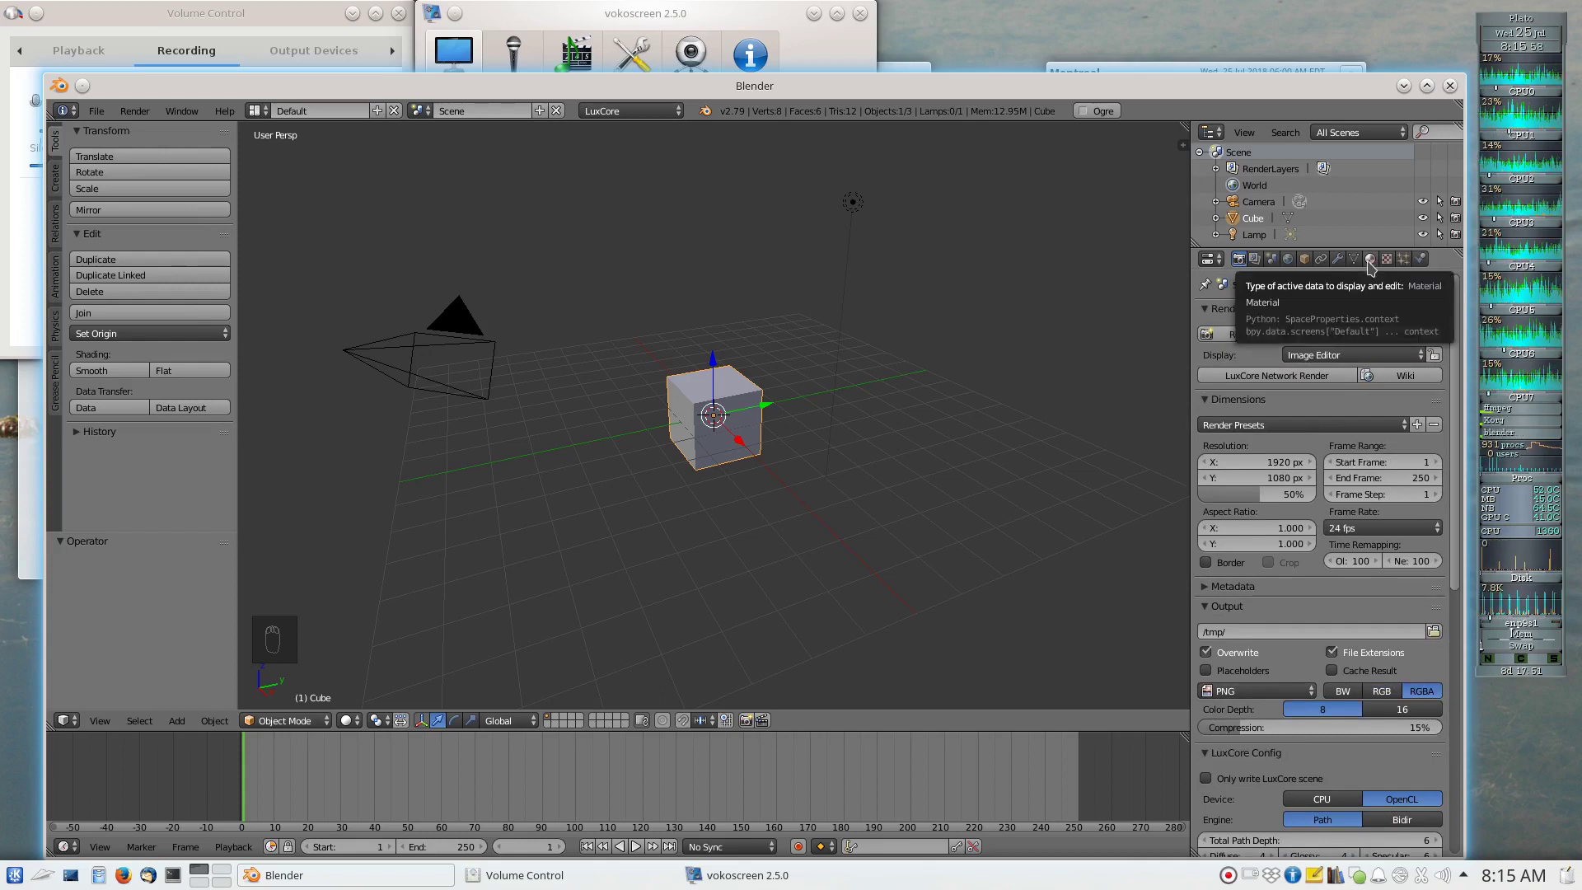
- Apply the LuxCore Glossy node tree preset to the cube's material and expand its preview
{"action": "left_click", "coordinate": [1370, 259]}
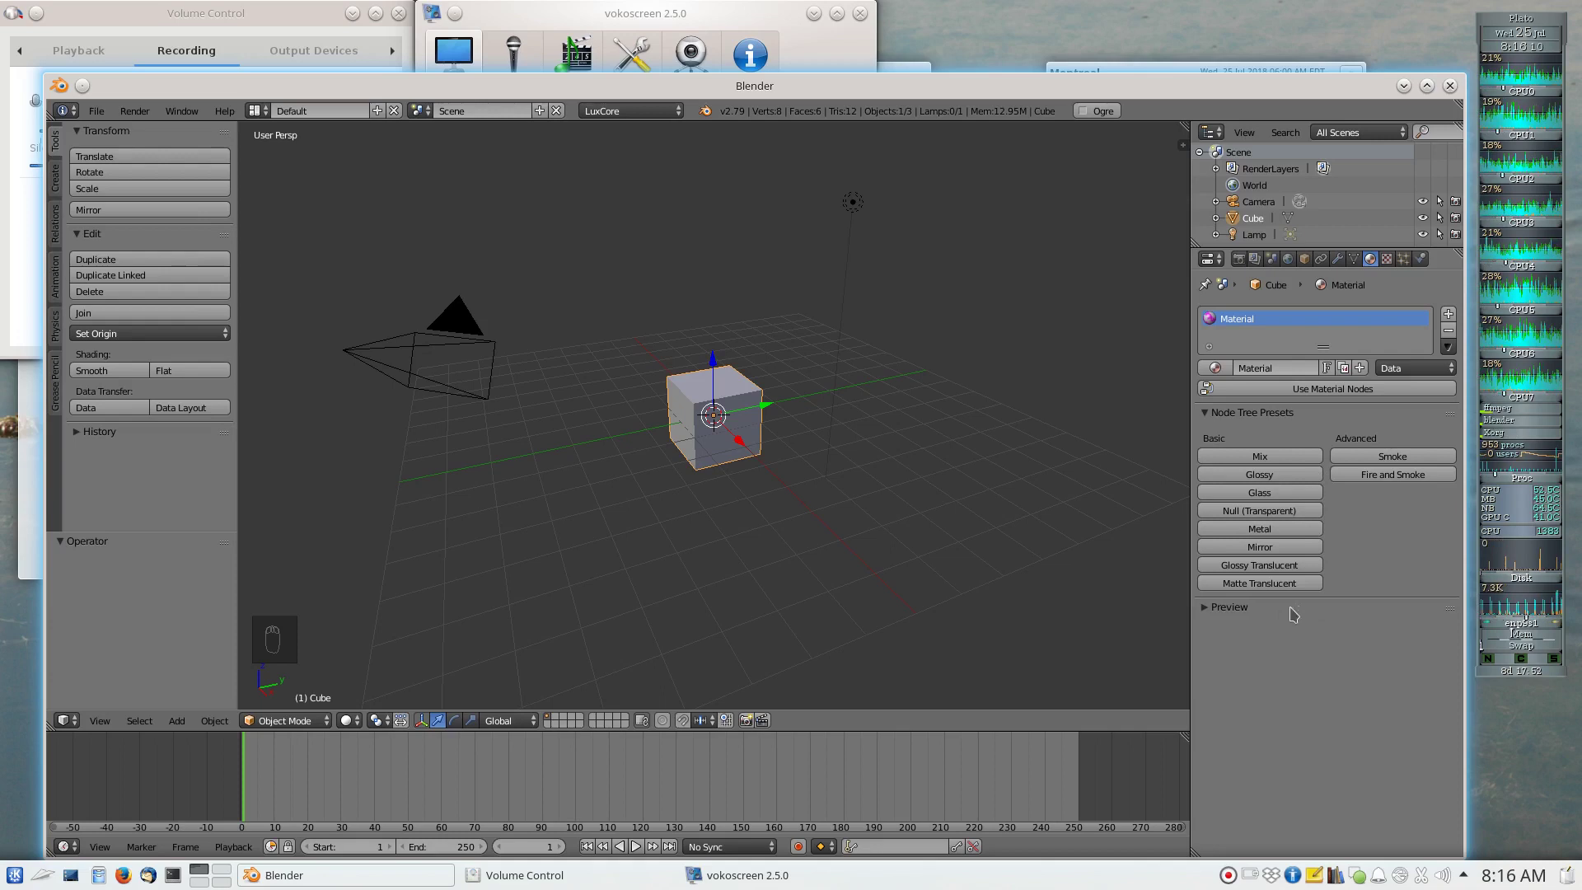
{"action": "left_click", "coordinate": [1225, 608]}
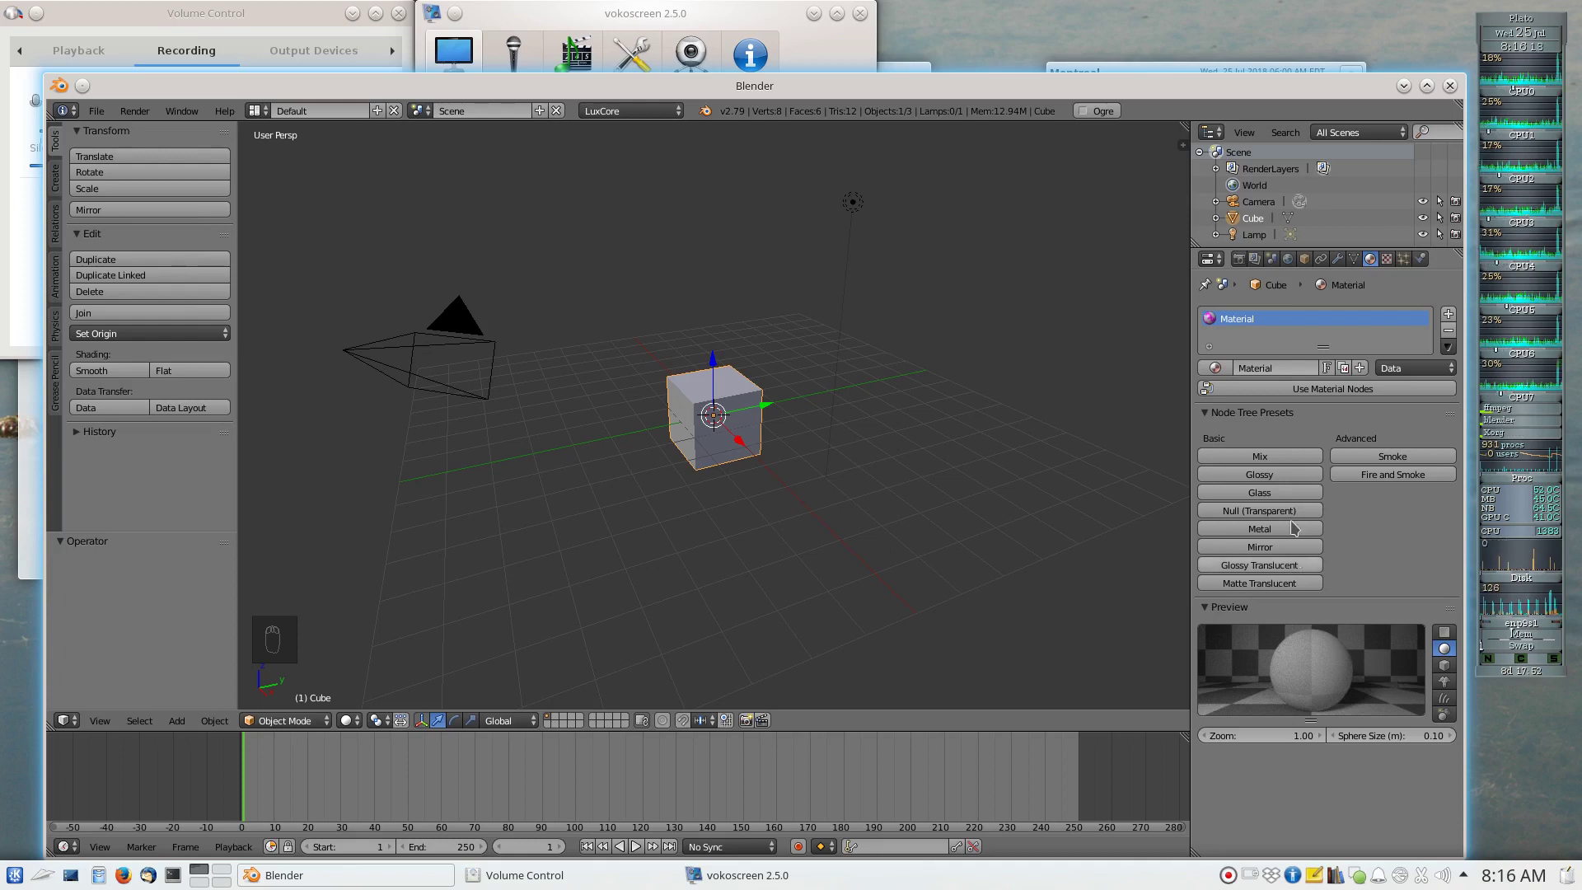
{"action": "left_click", "coordinate": [1292, 477]}
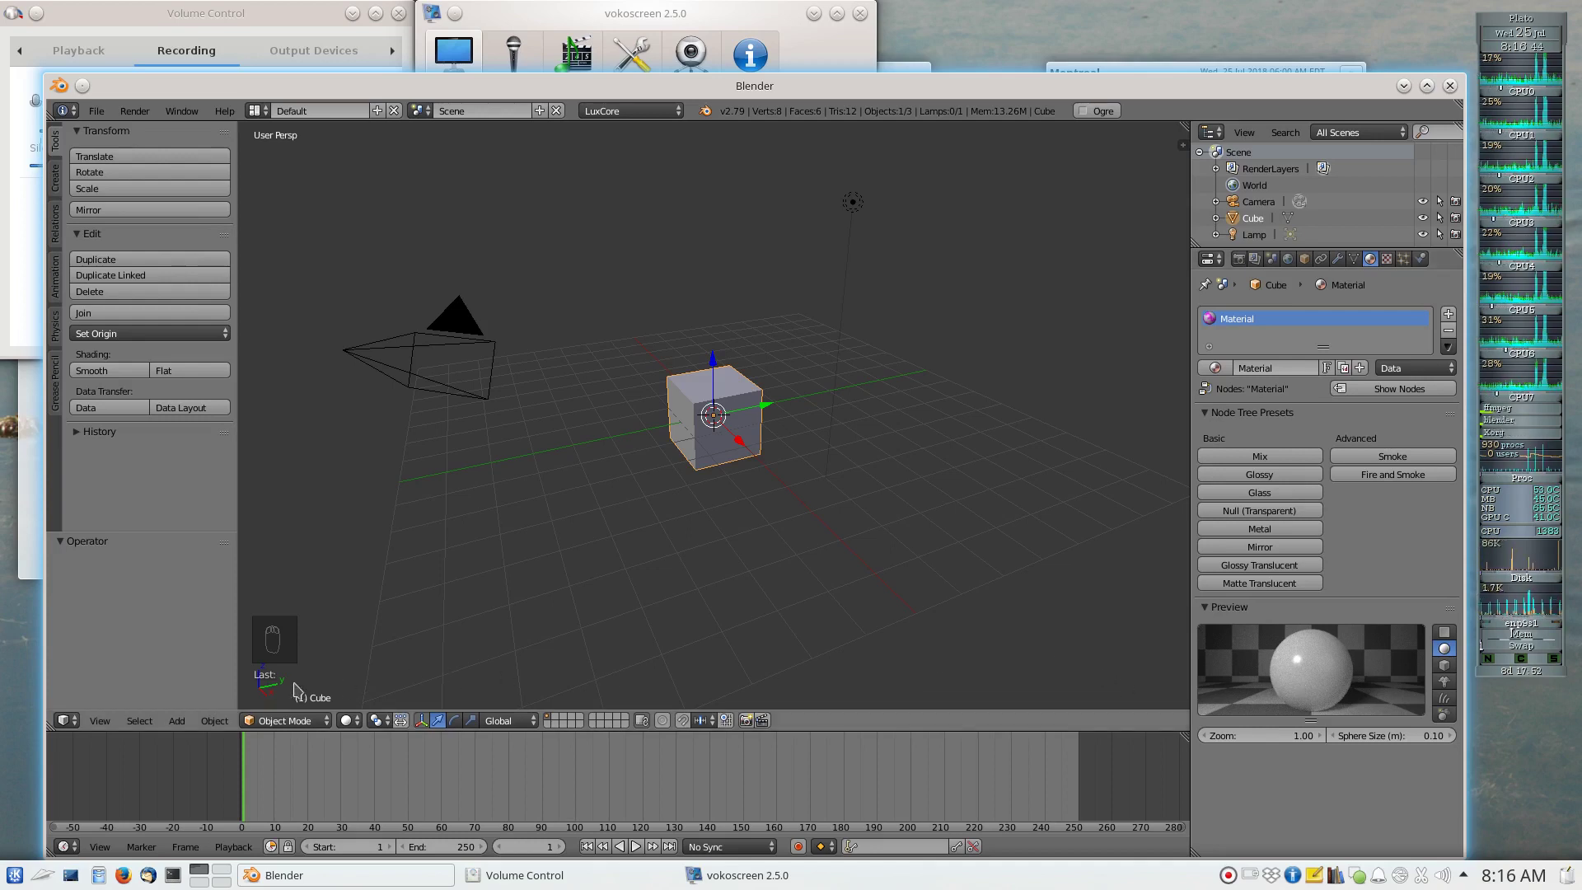
- Change the main 3D view area into a Node Editor
{"action": "left_click", "coordinate": [74, 721]}
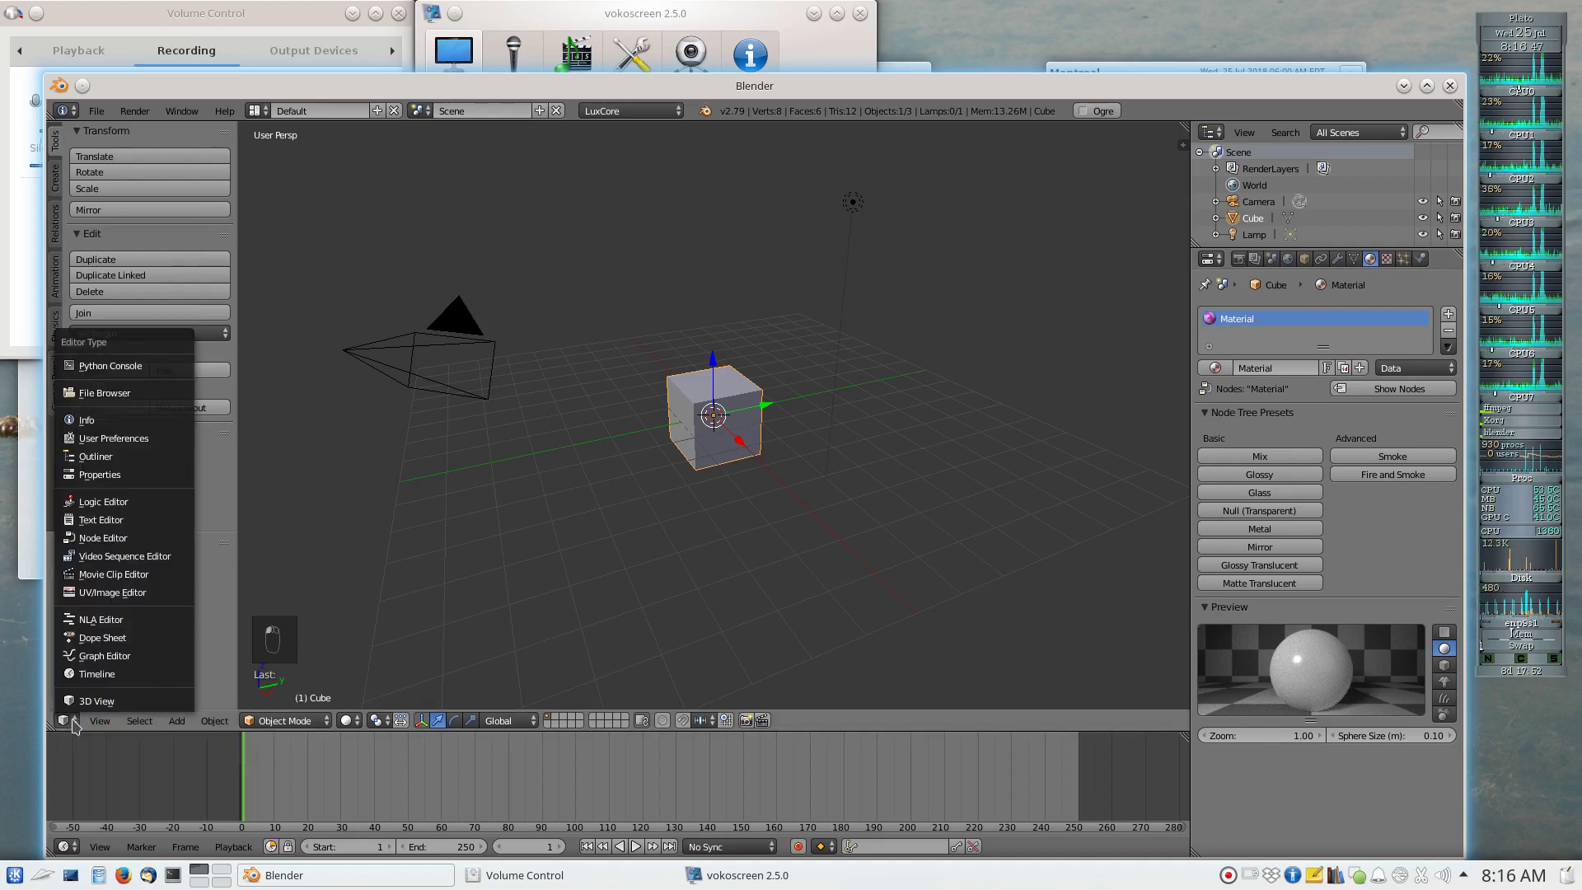
{"action": "left_click", "coordinate": [115, 543]}
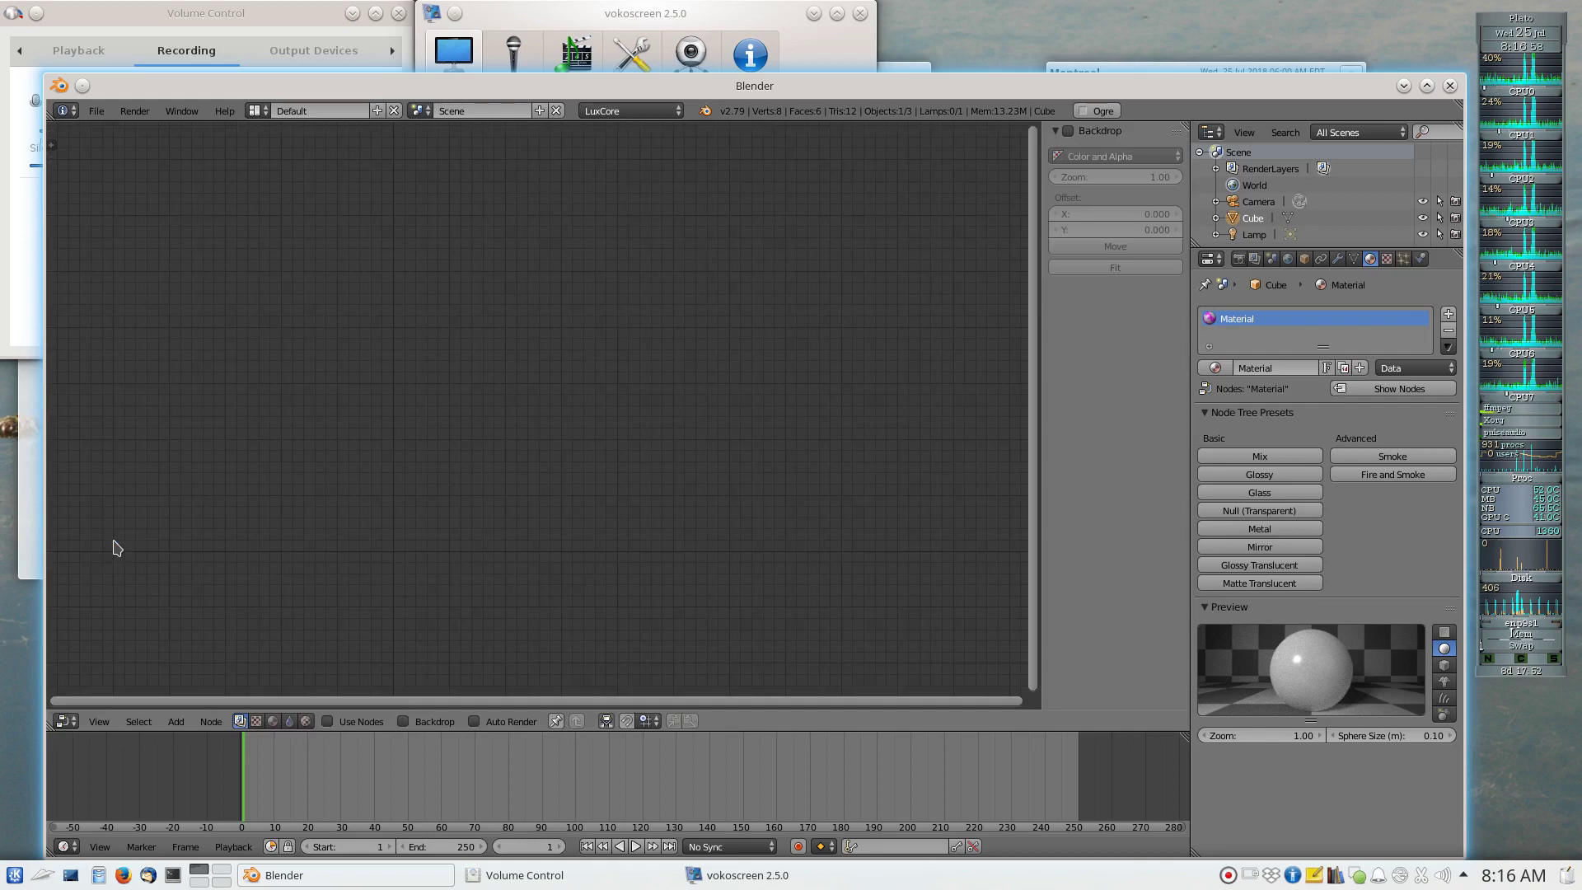
- Display the material's node tree and select the Material Output and Glossy Material nodes
{"action": "left_click", "coordinate": [1391, 394]}
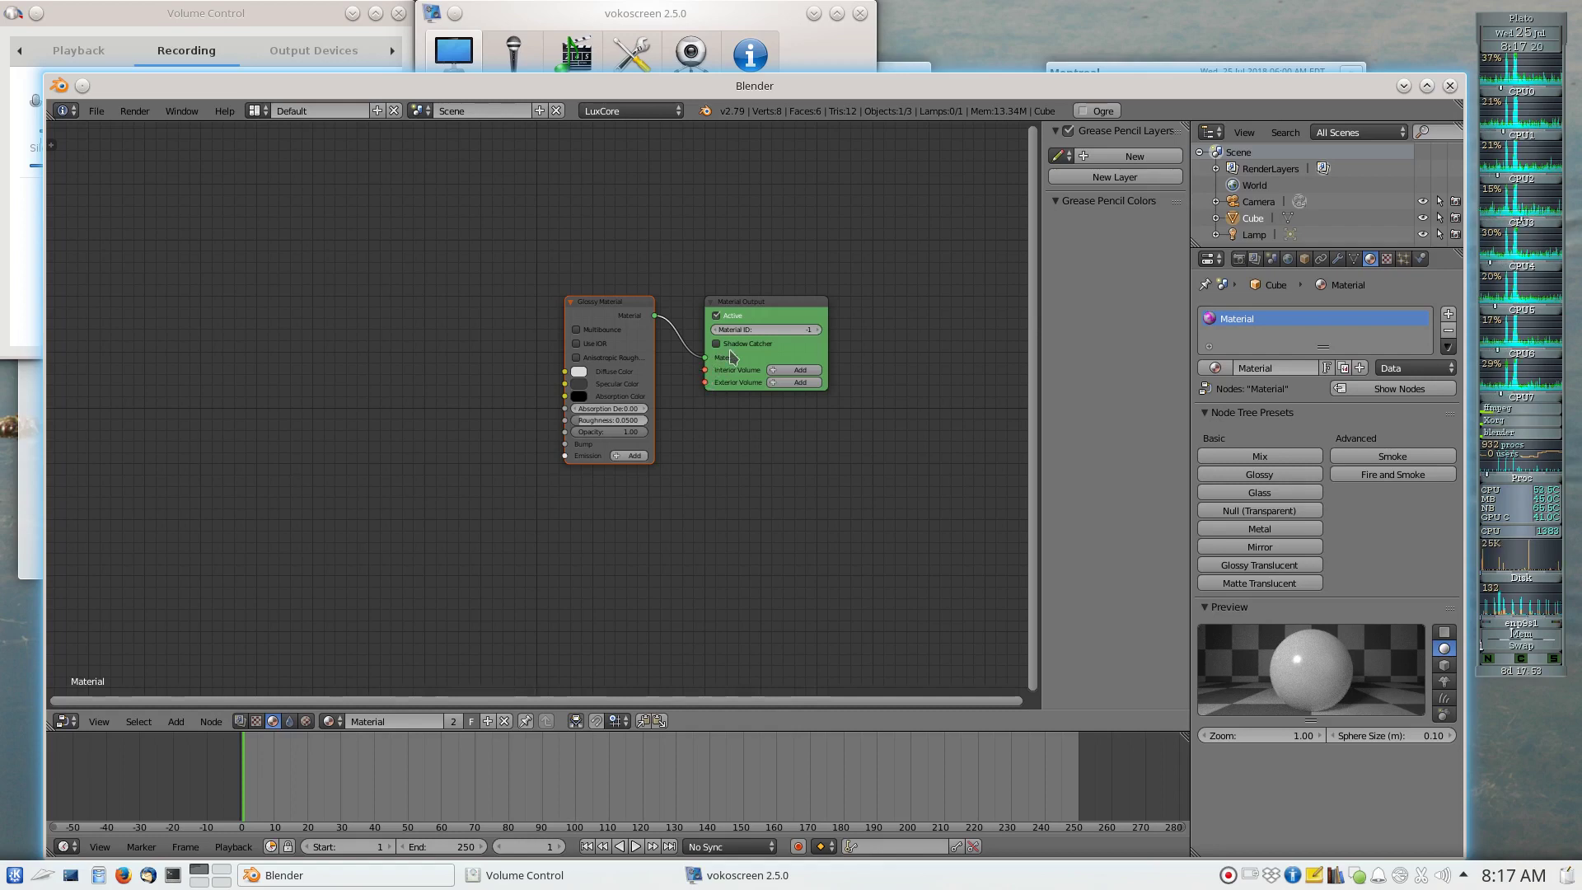
{"action": "left_click", "coordinate": [781, 312]}
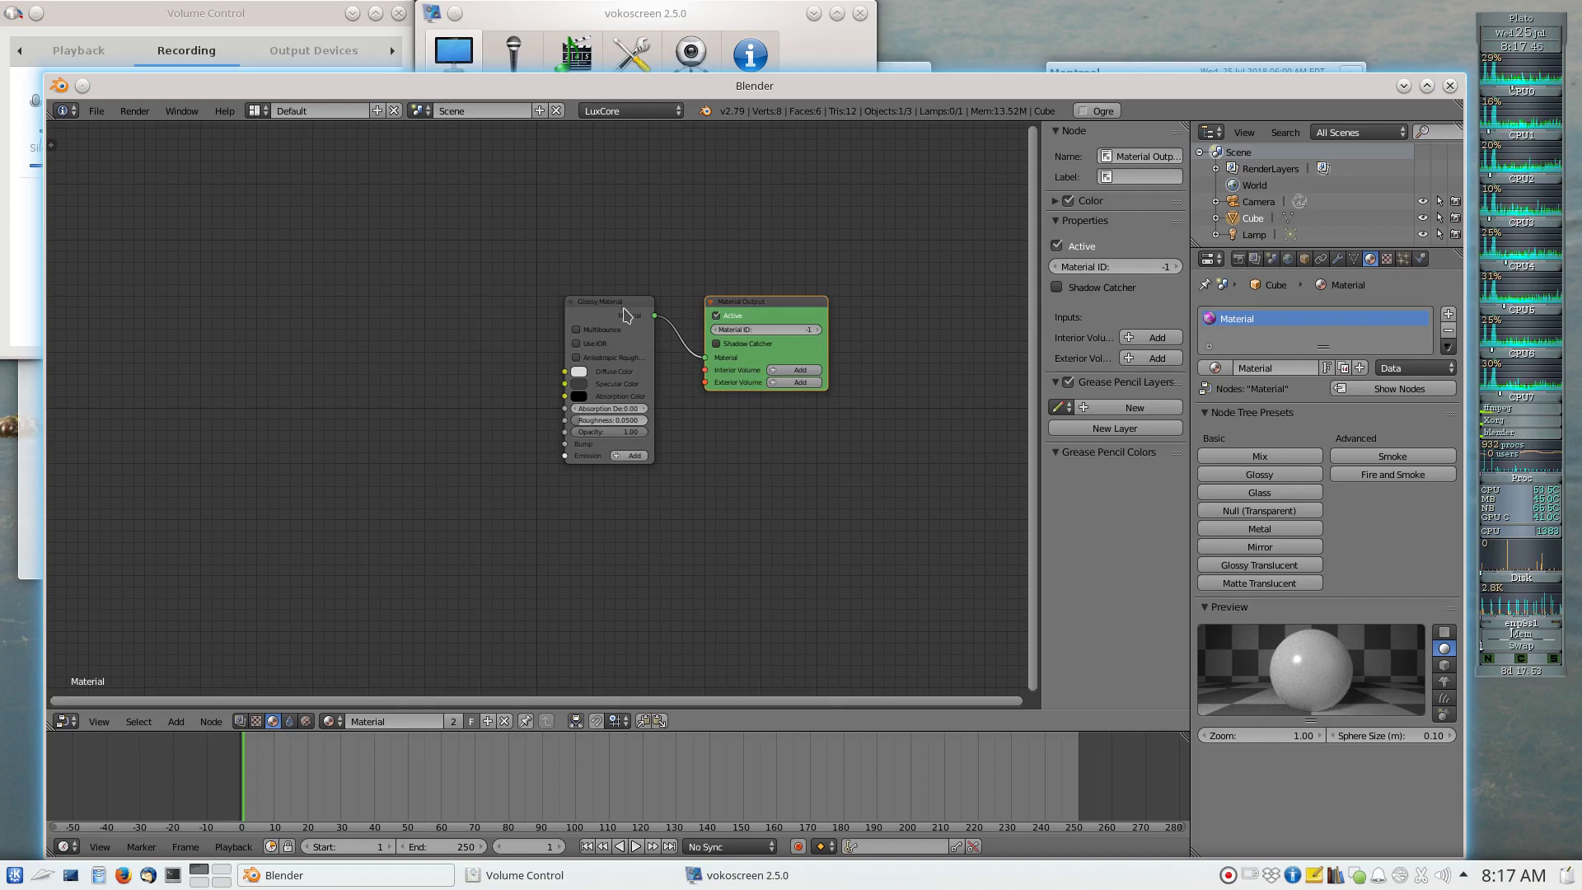
{"action": "left_click", "coordinate": [626, 311]}
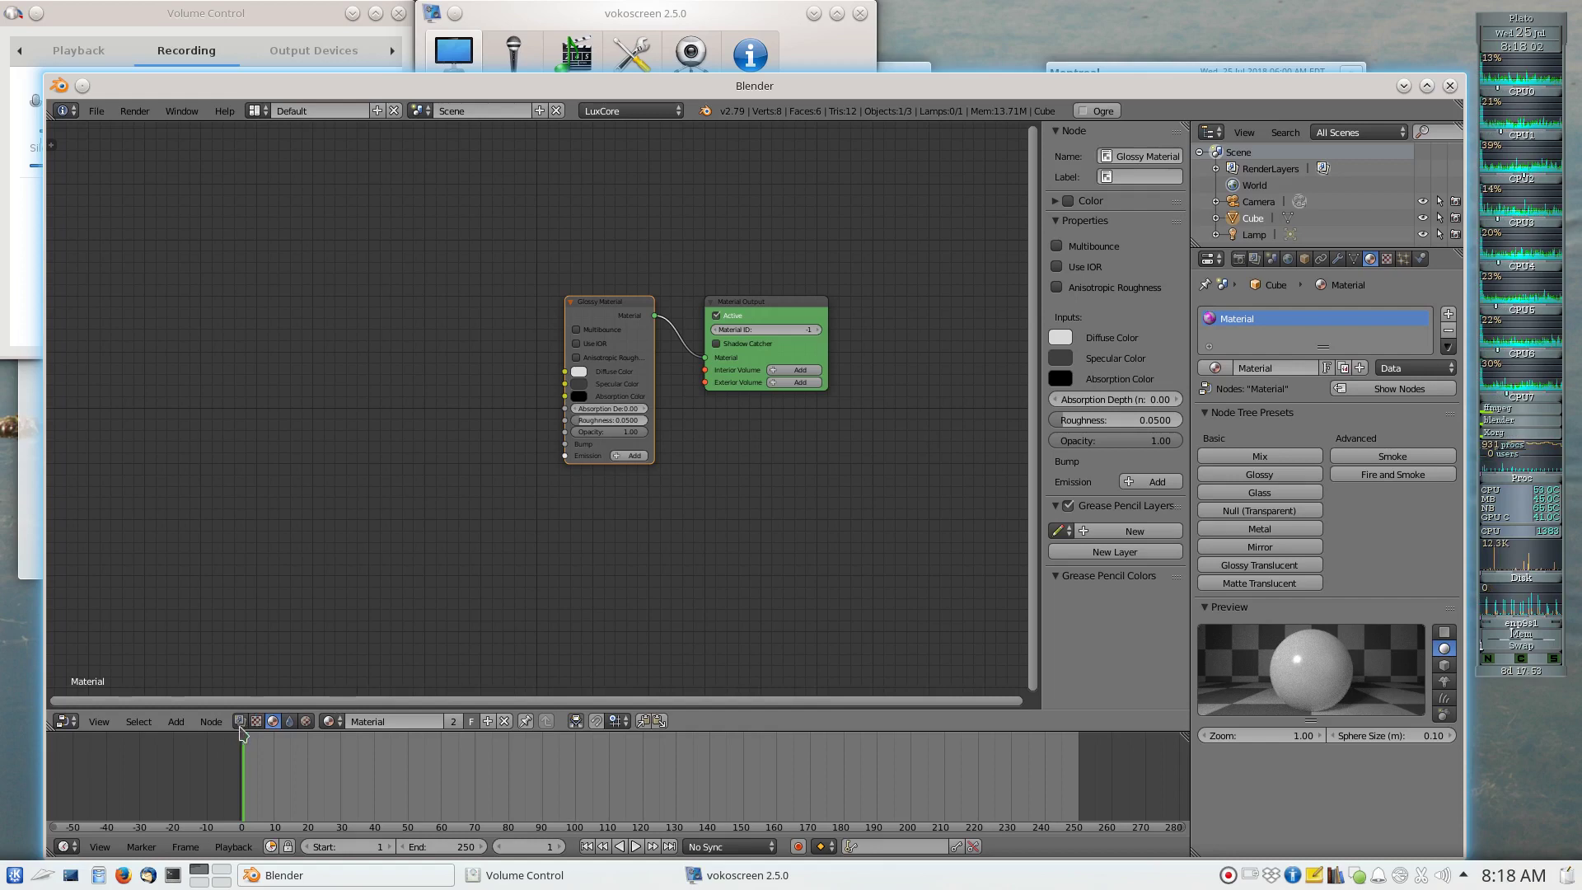
{"action": "left_click", "coordinate": [173, 723]}
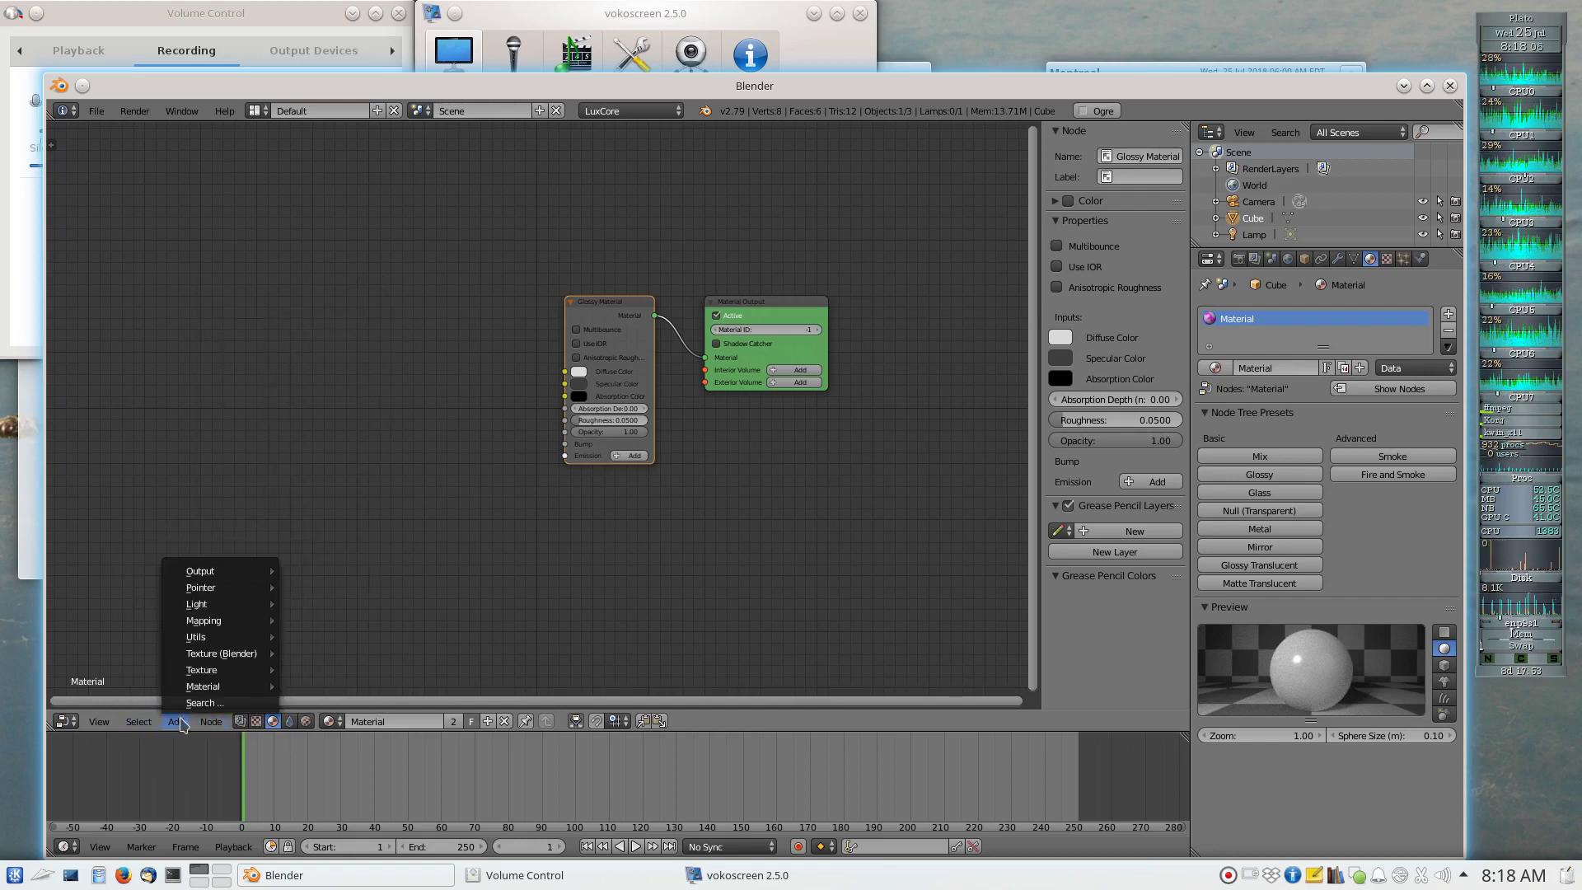
- Add a Blender Marble texture node and wire its Color into the Glossy Diffuse Color
{"action": "mouse_move", "coordinate": [218, 664]}
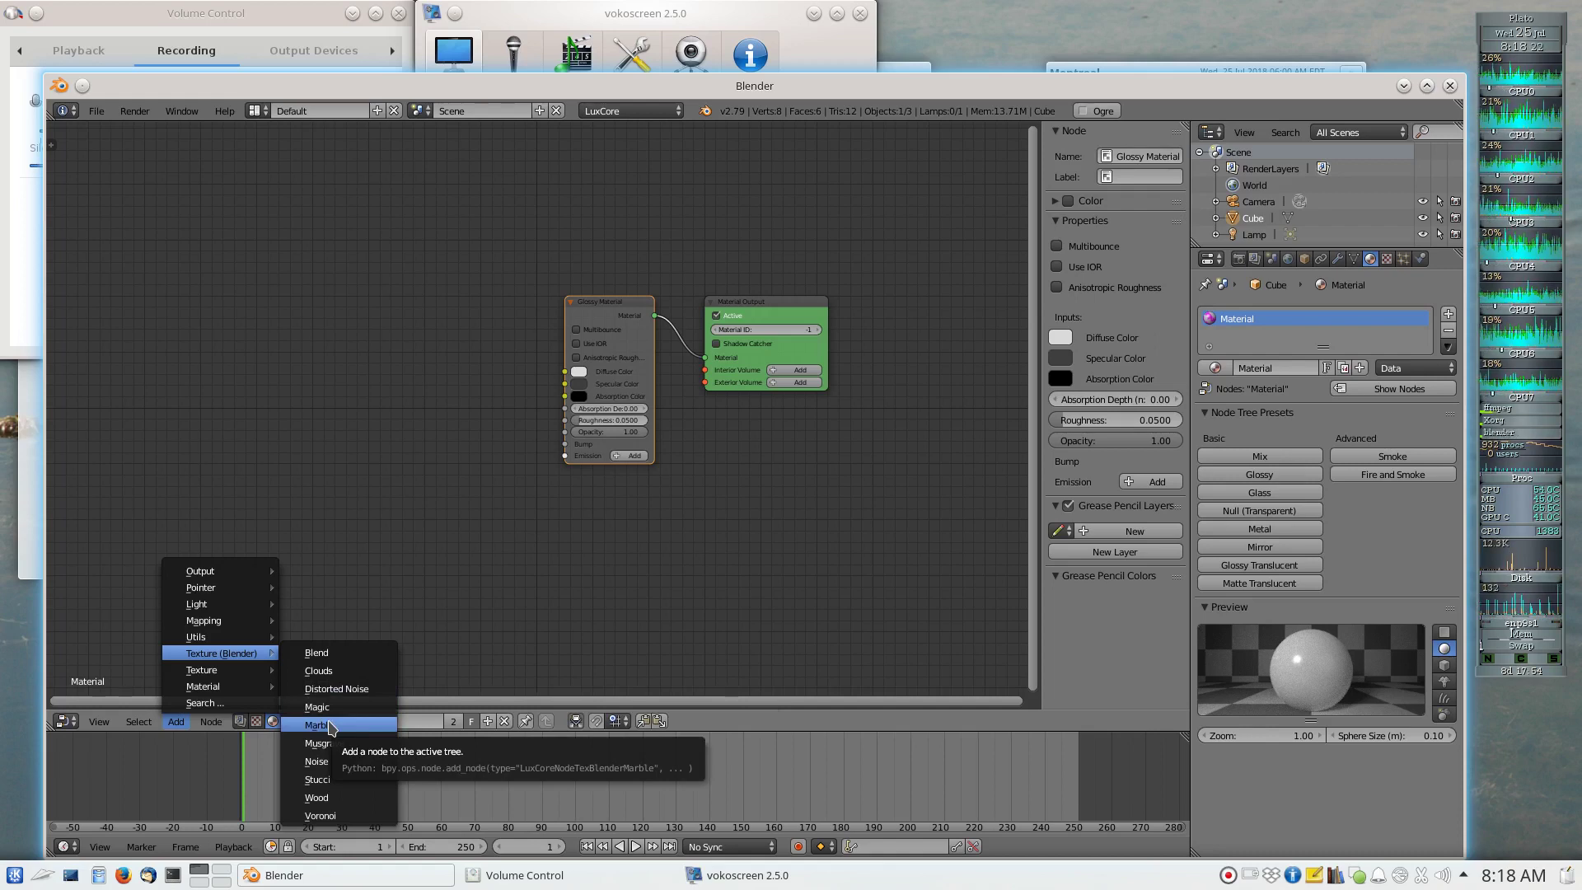
{"action": "left_click", "coordinate": [329, 726]}
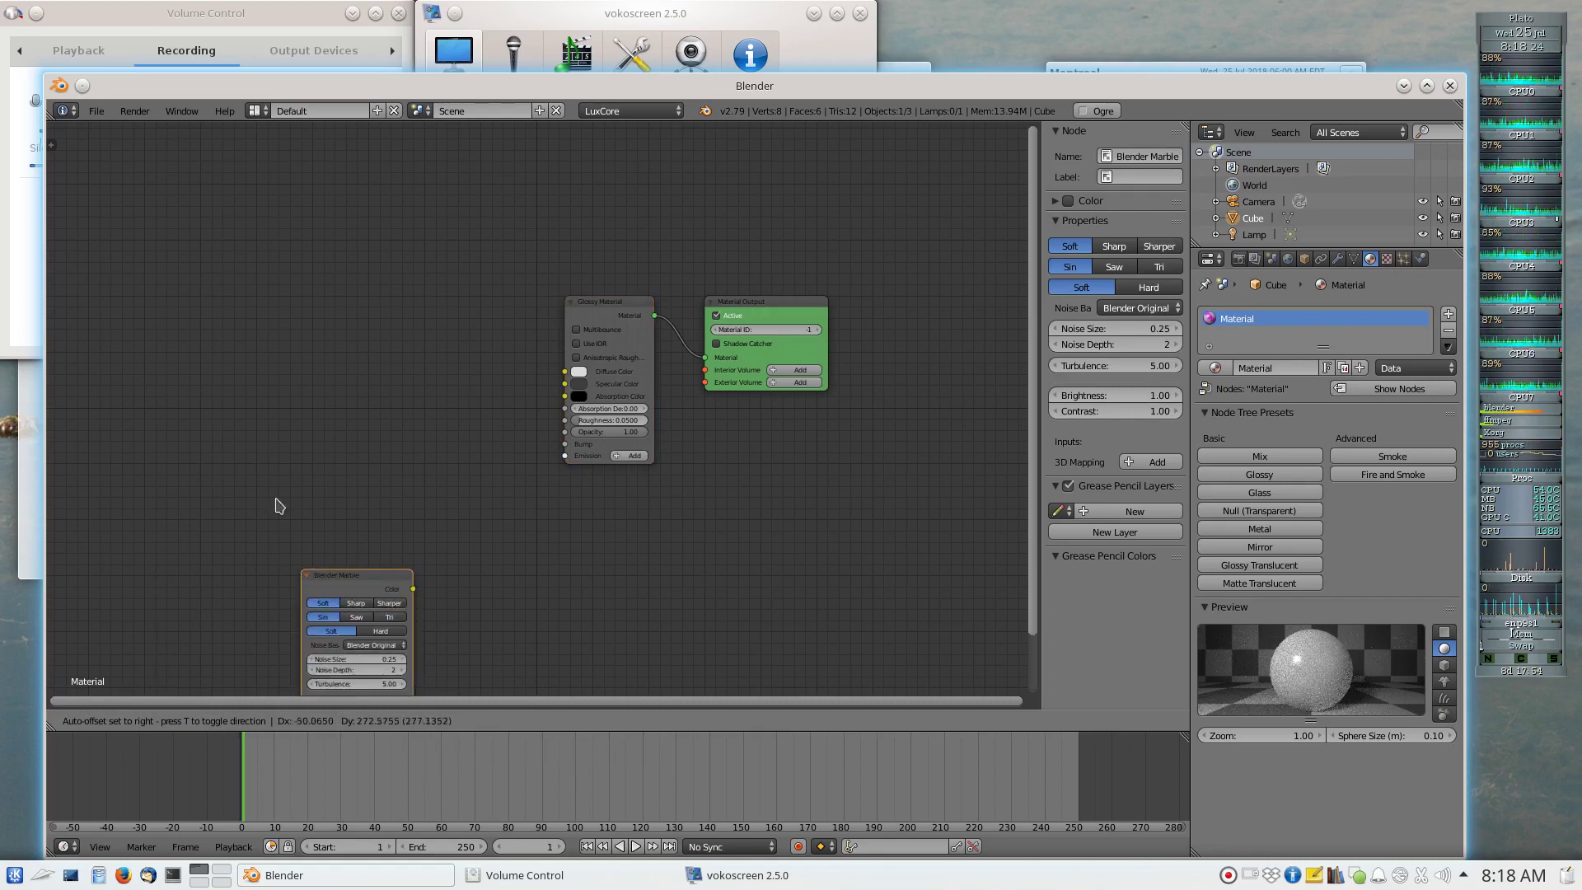
{"action": "left_click", "coordinate": [294, 281]}
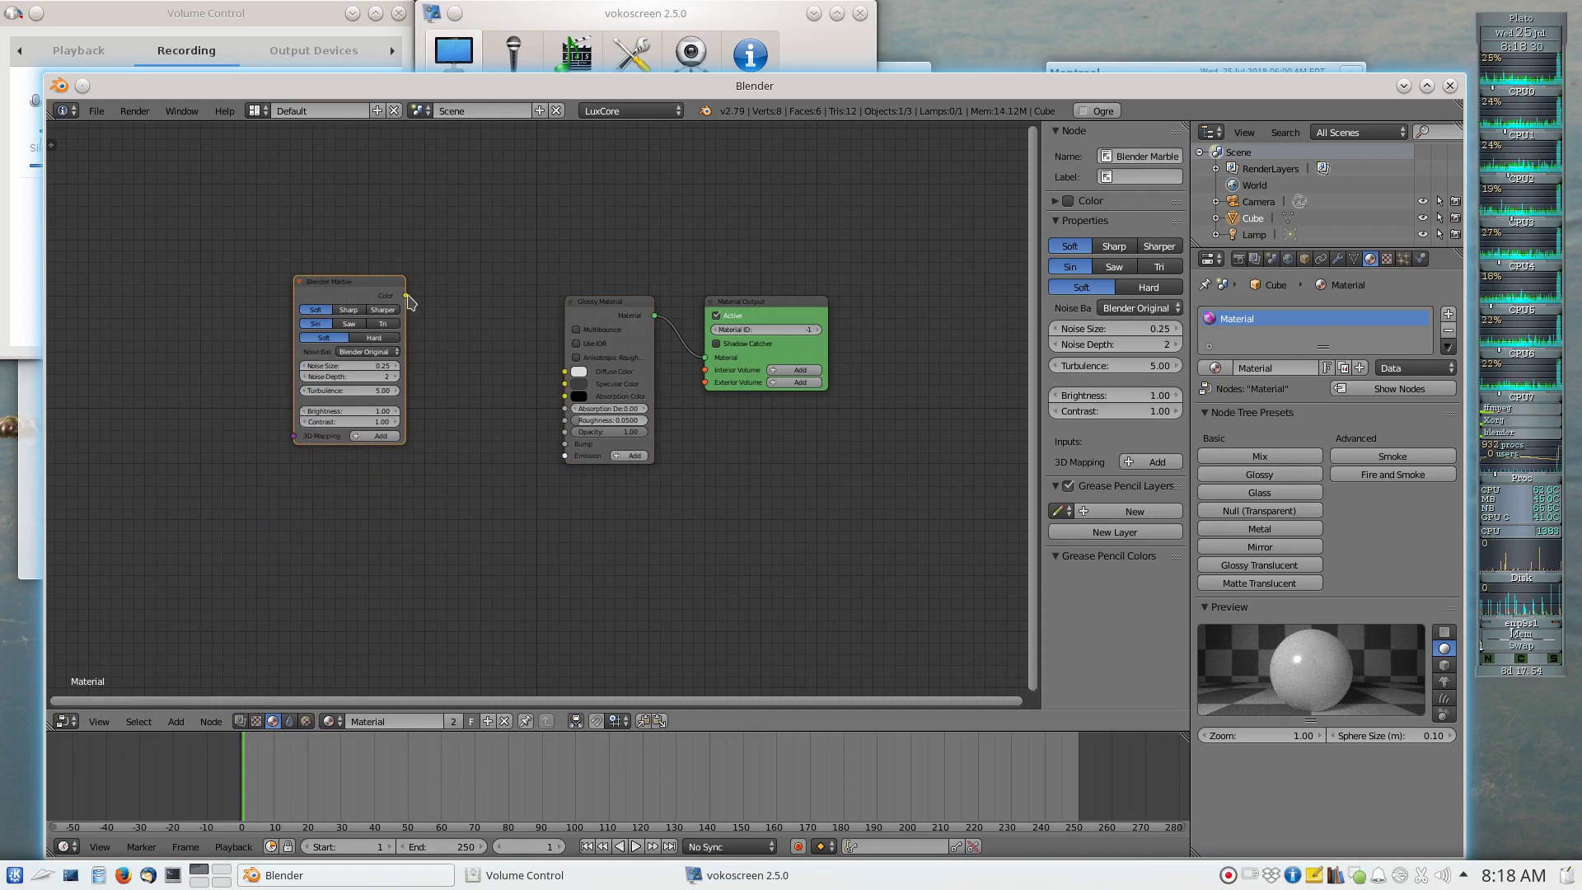
{"action": "left_click_drag", "start_coordinate": [407, 297], "coordinate": [573, 378]}
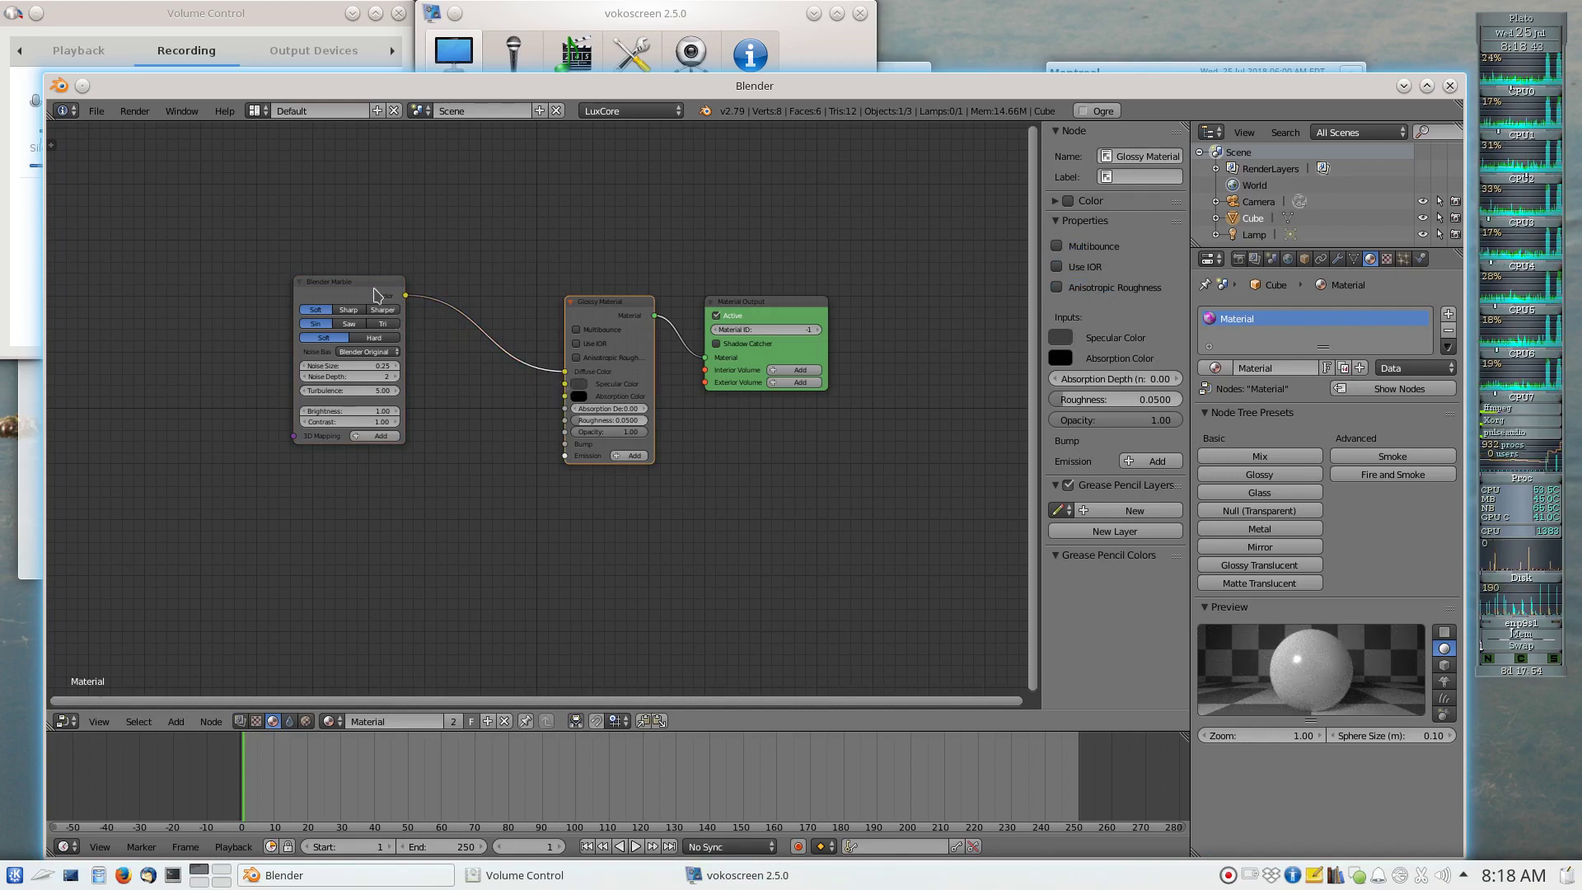
{"action": "left_click", "coordinate": [375, 294]}
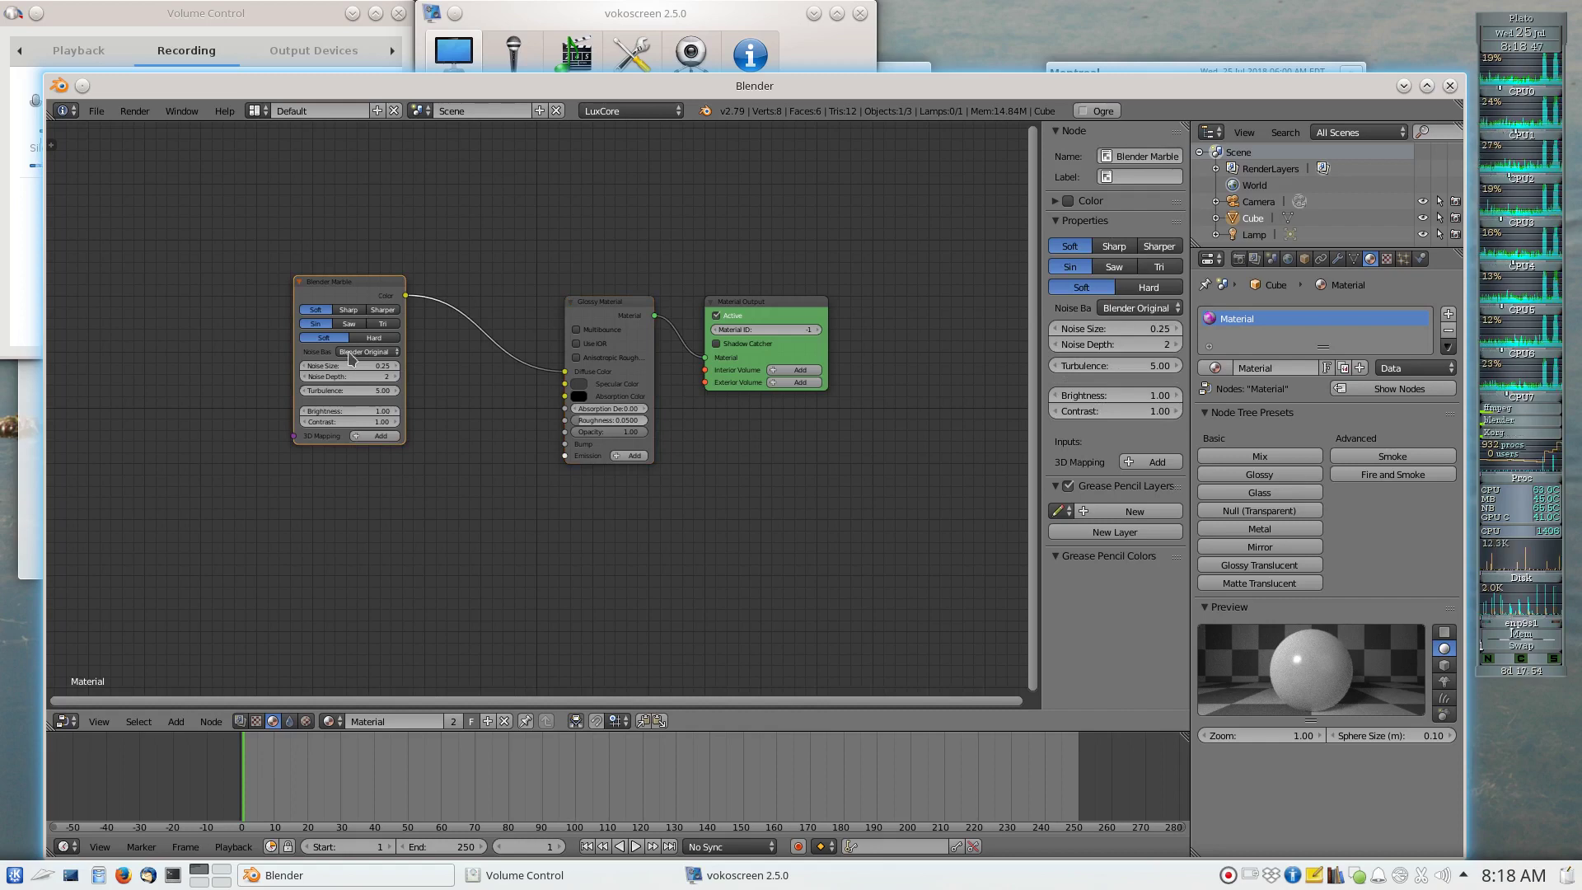
- Switch the area to 3D View and render the cube in LuxCore with the dark blue-and-white marble
{"action": "left_click", "coordinate": [74, 724]}
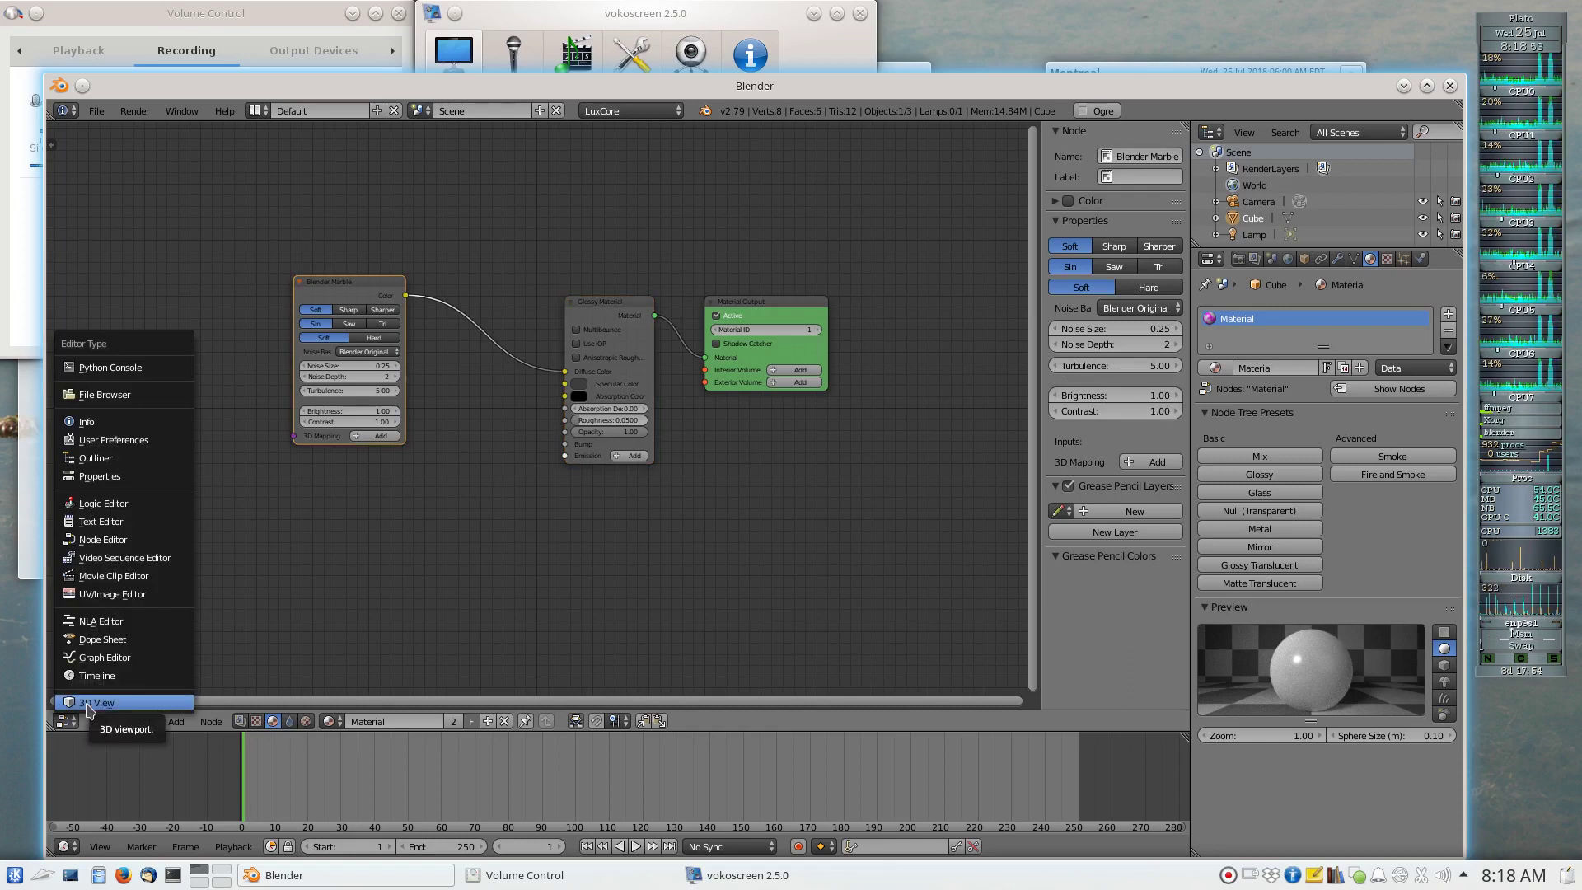
{"action": "left_click", "coordinate": [89, 703]}
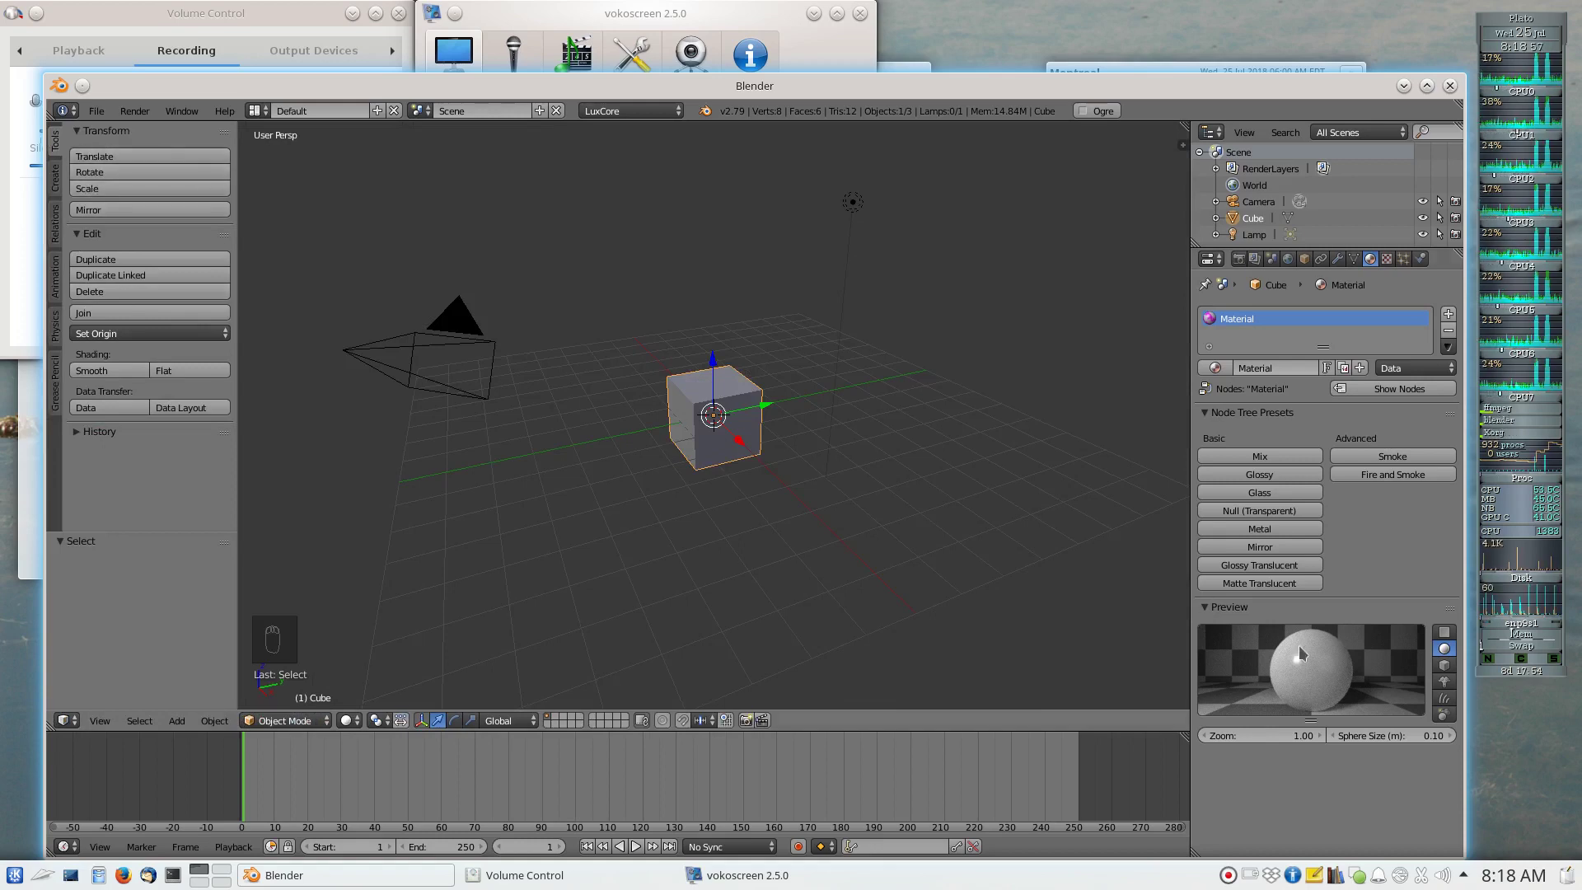
{"action": "left_click", "coordinate": [1238, 259]}
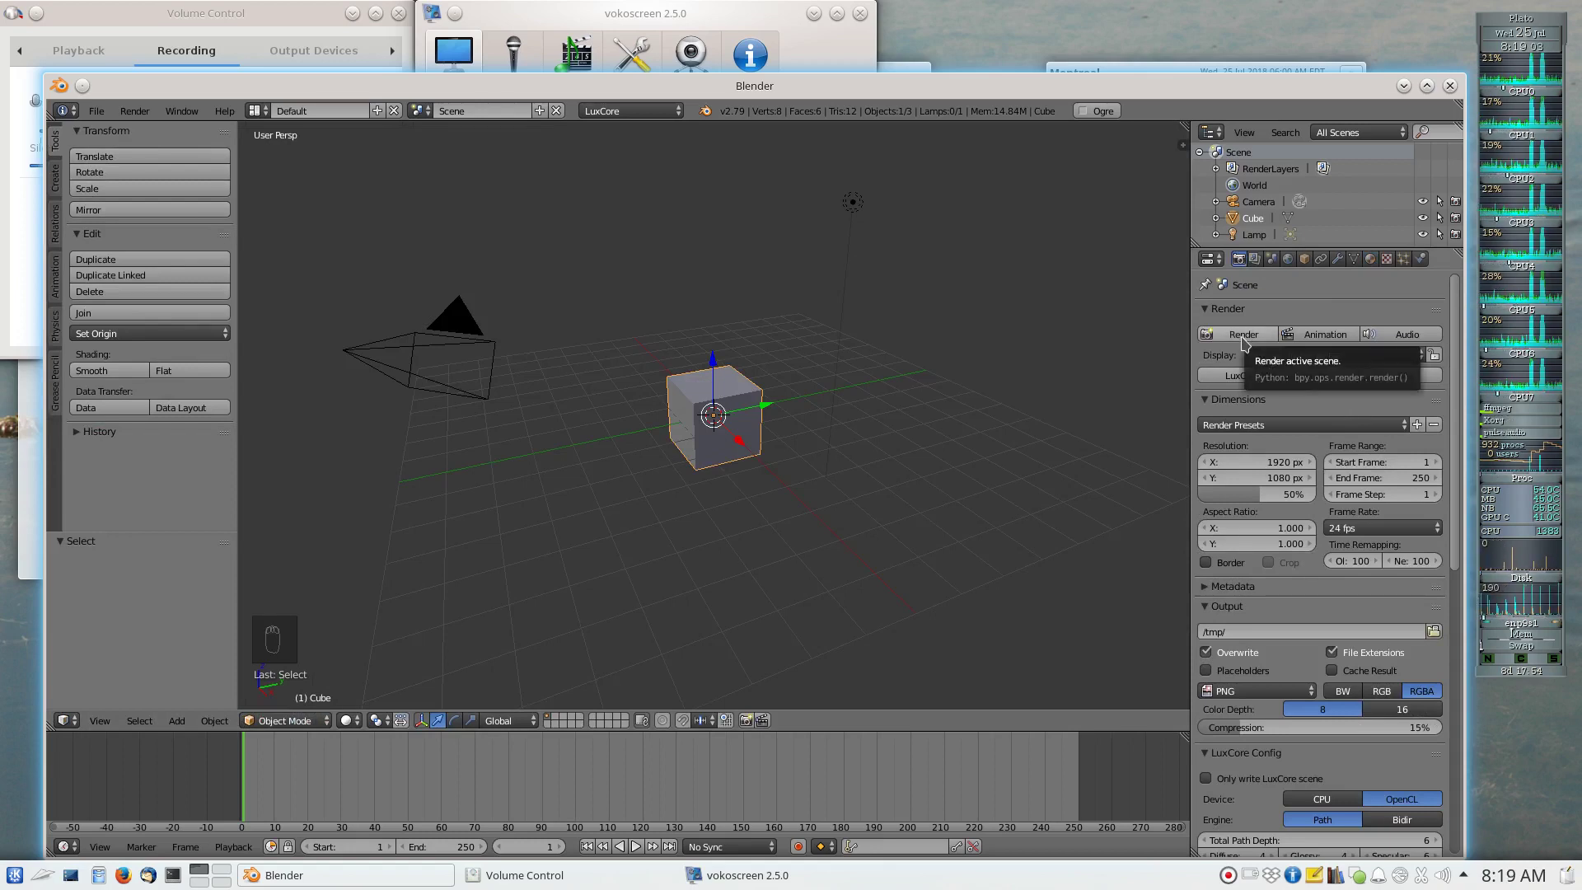
{"action": "left_click", "coordinate": [1243, 339]}
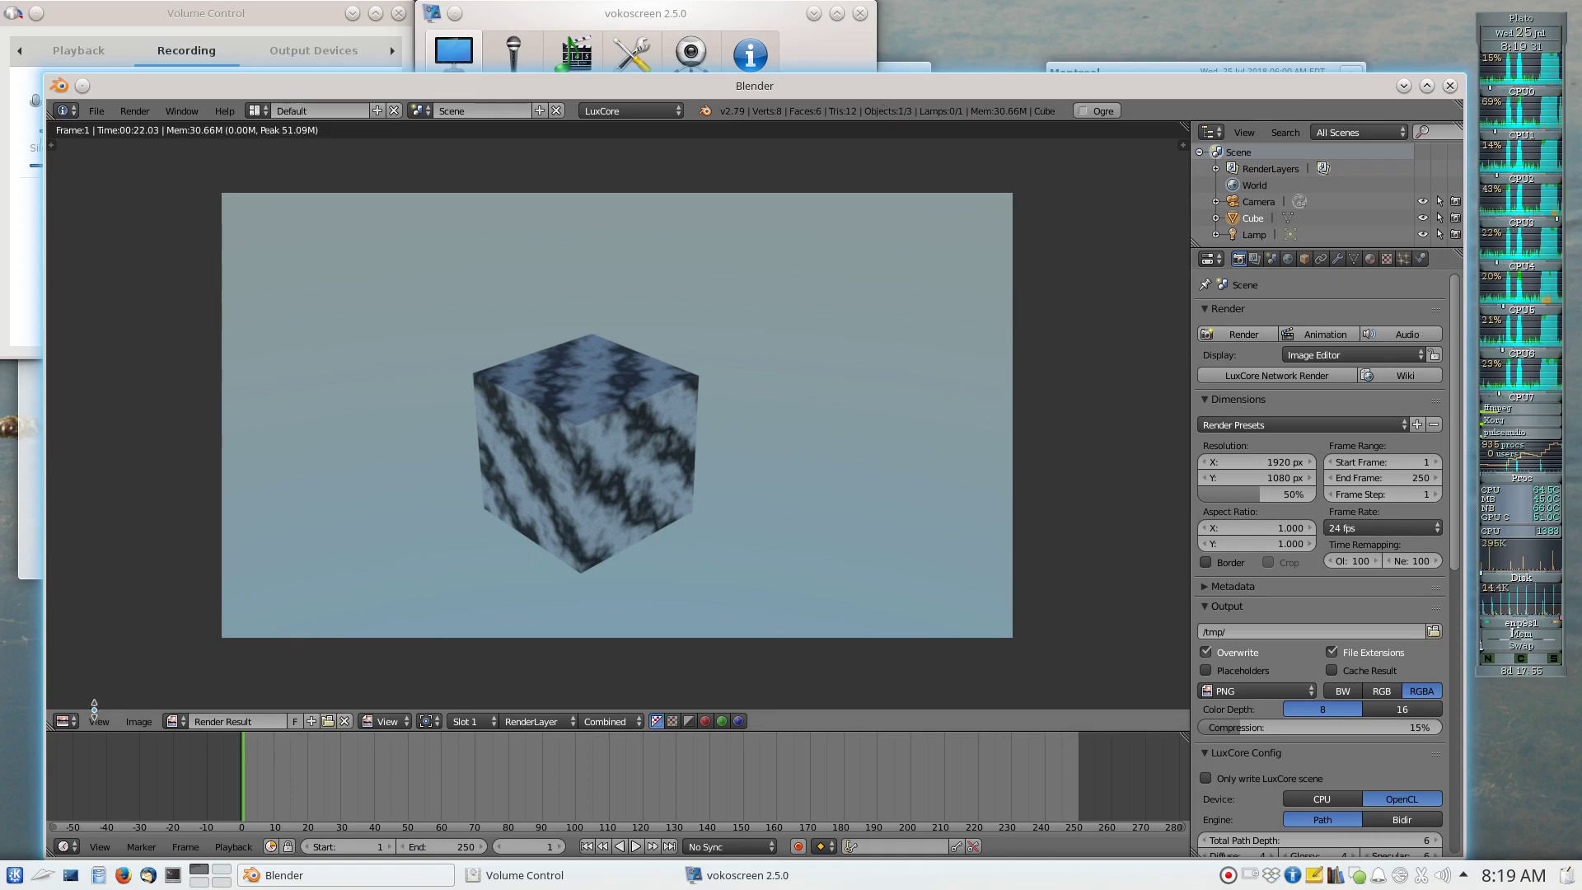
{"action": "left_click", "coordinate": [64, 723]}
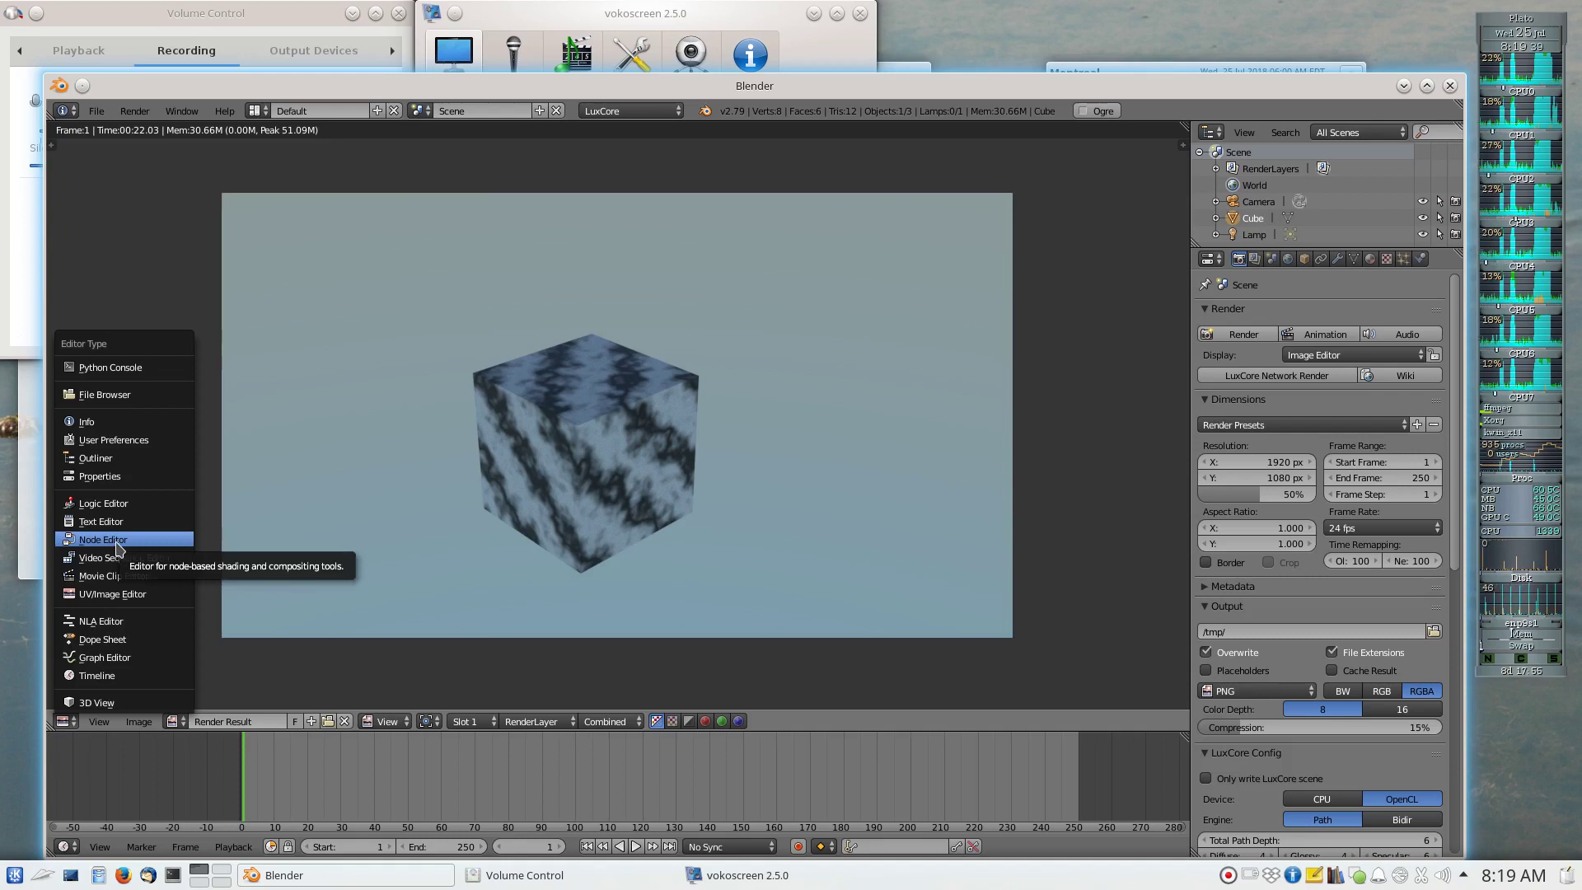
- In the node editor, move Blender Marble further left and cut its link to Diffuse Color
{"action": "left_click", "coordinate": [117, 542]}
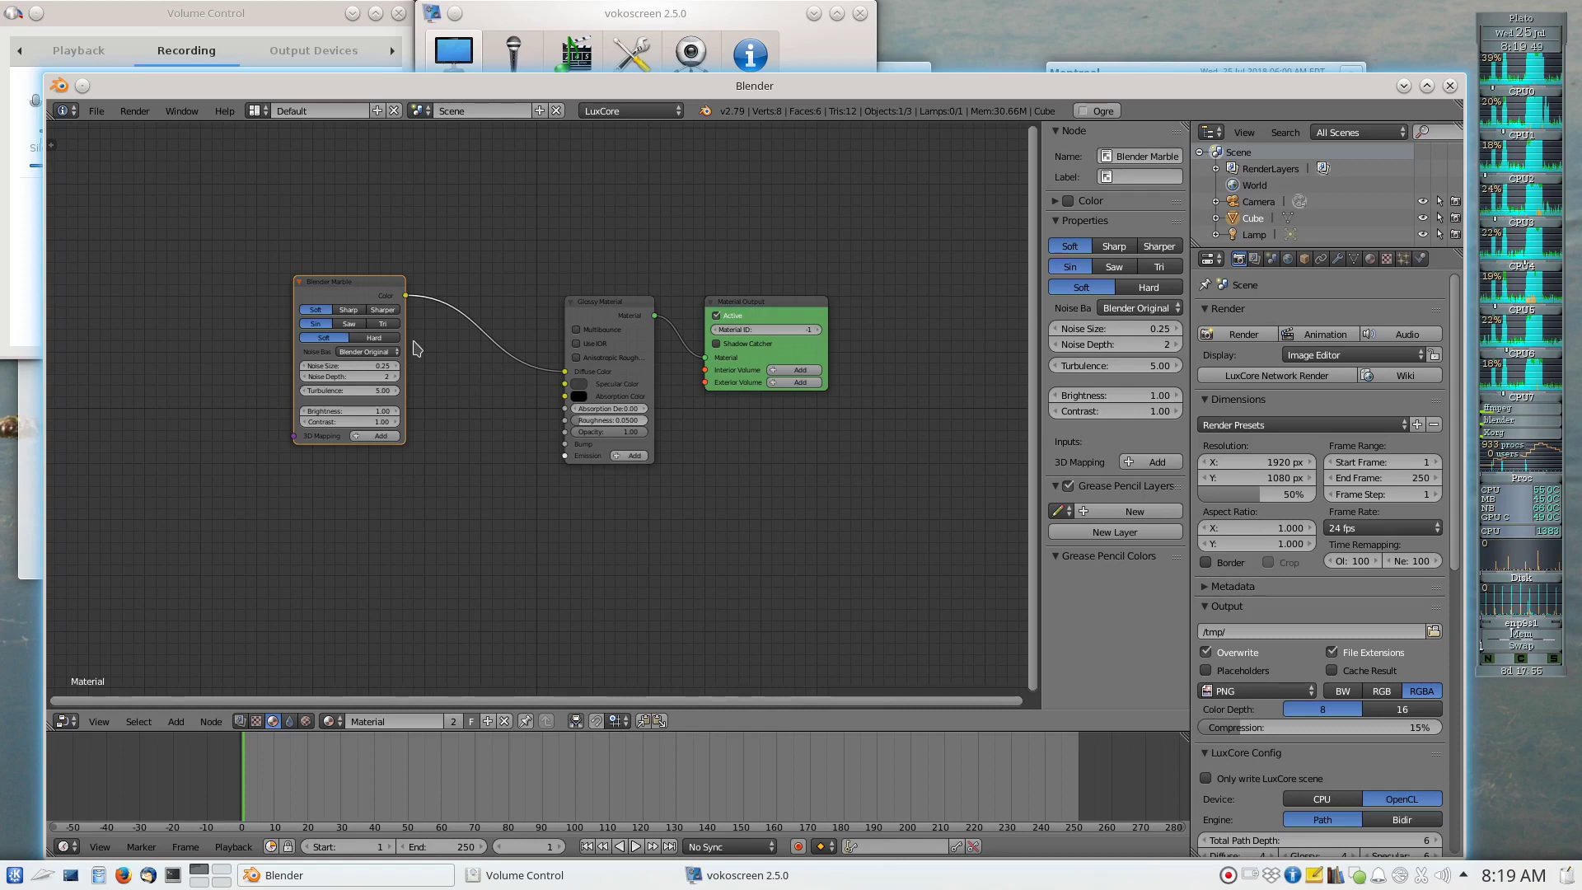
{"action": "left_click_drag", "start_coordinate": [379, 289], "coordinate": [295, 290]}
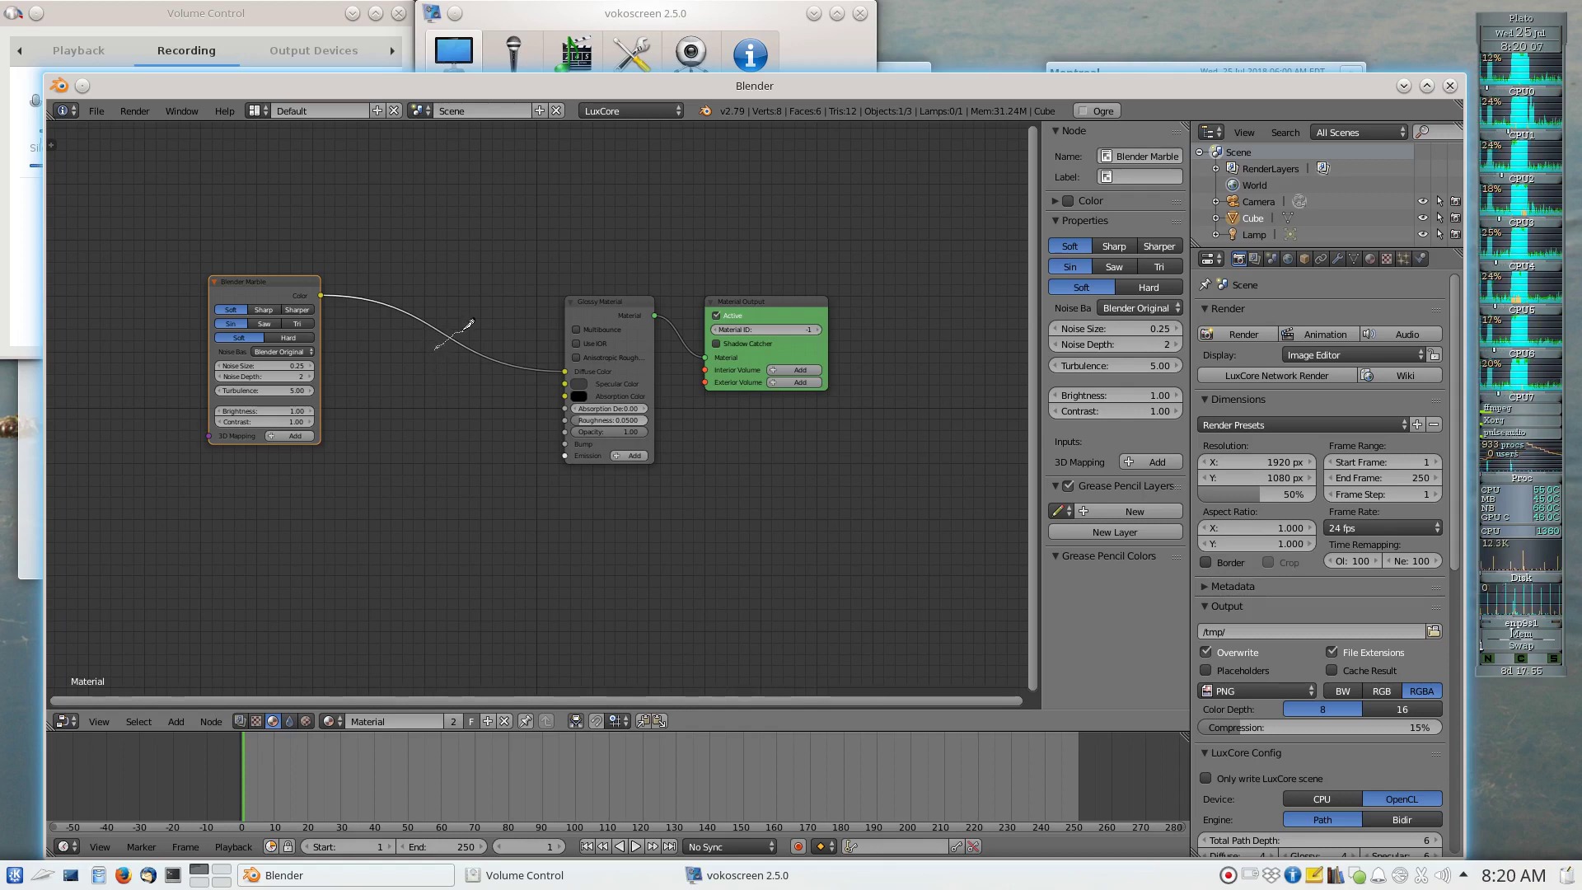
{"action": "right_click_drag", "start_coordinate": [470, 323], "coordinate": [463, 335], "text": "ctrl"}
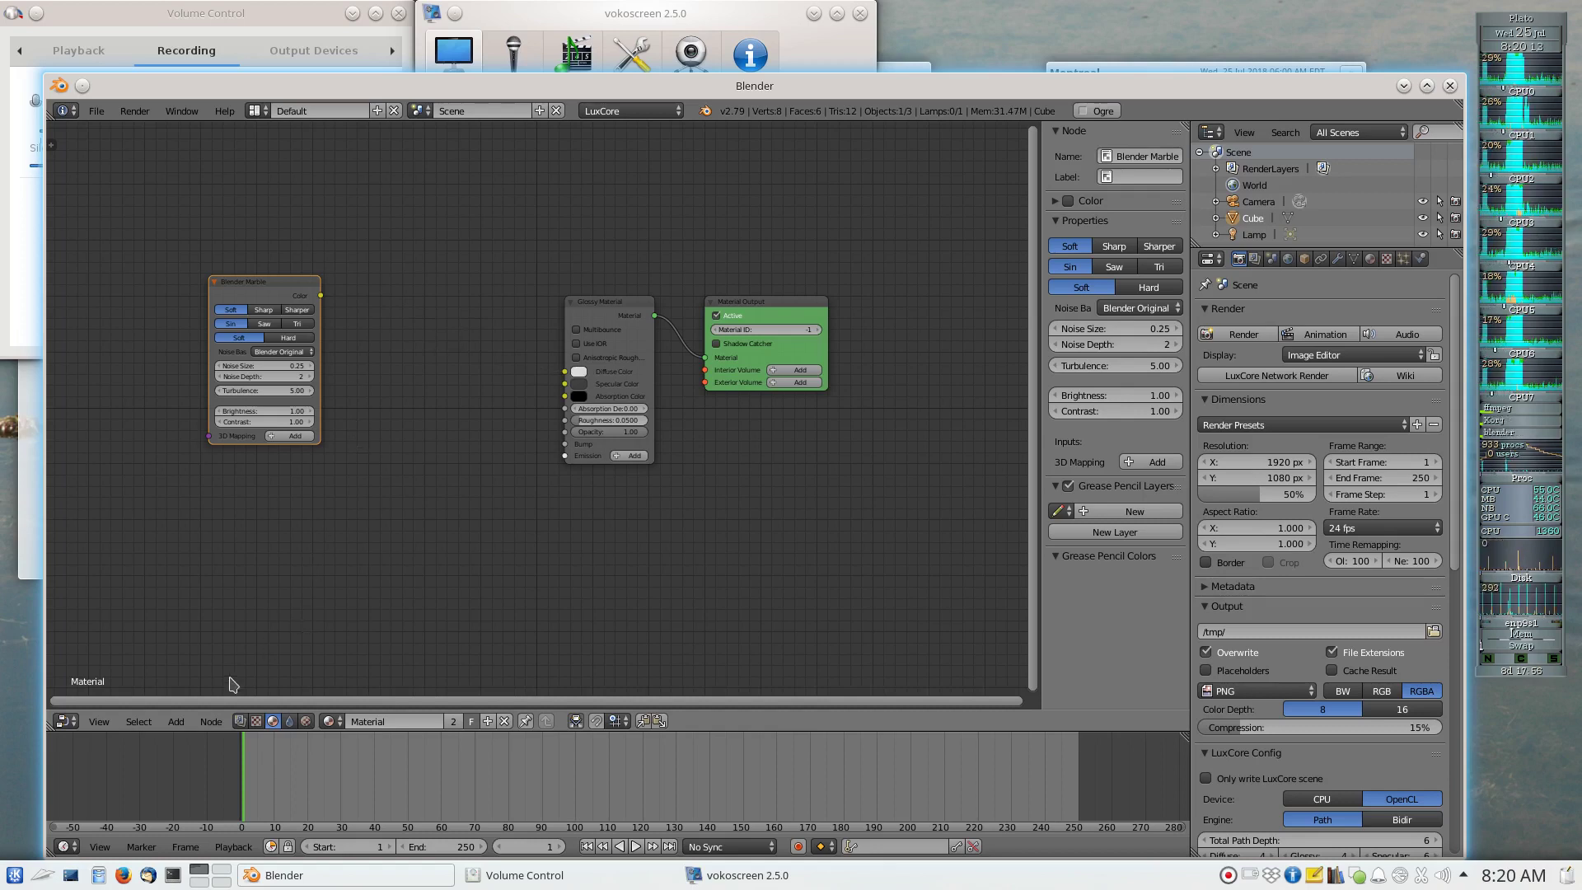
- Bring up the node editor's Add > Utils submenu listing ColorMix
{"action": "left_click", "coordinate": [176, 722]}
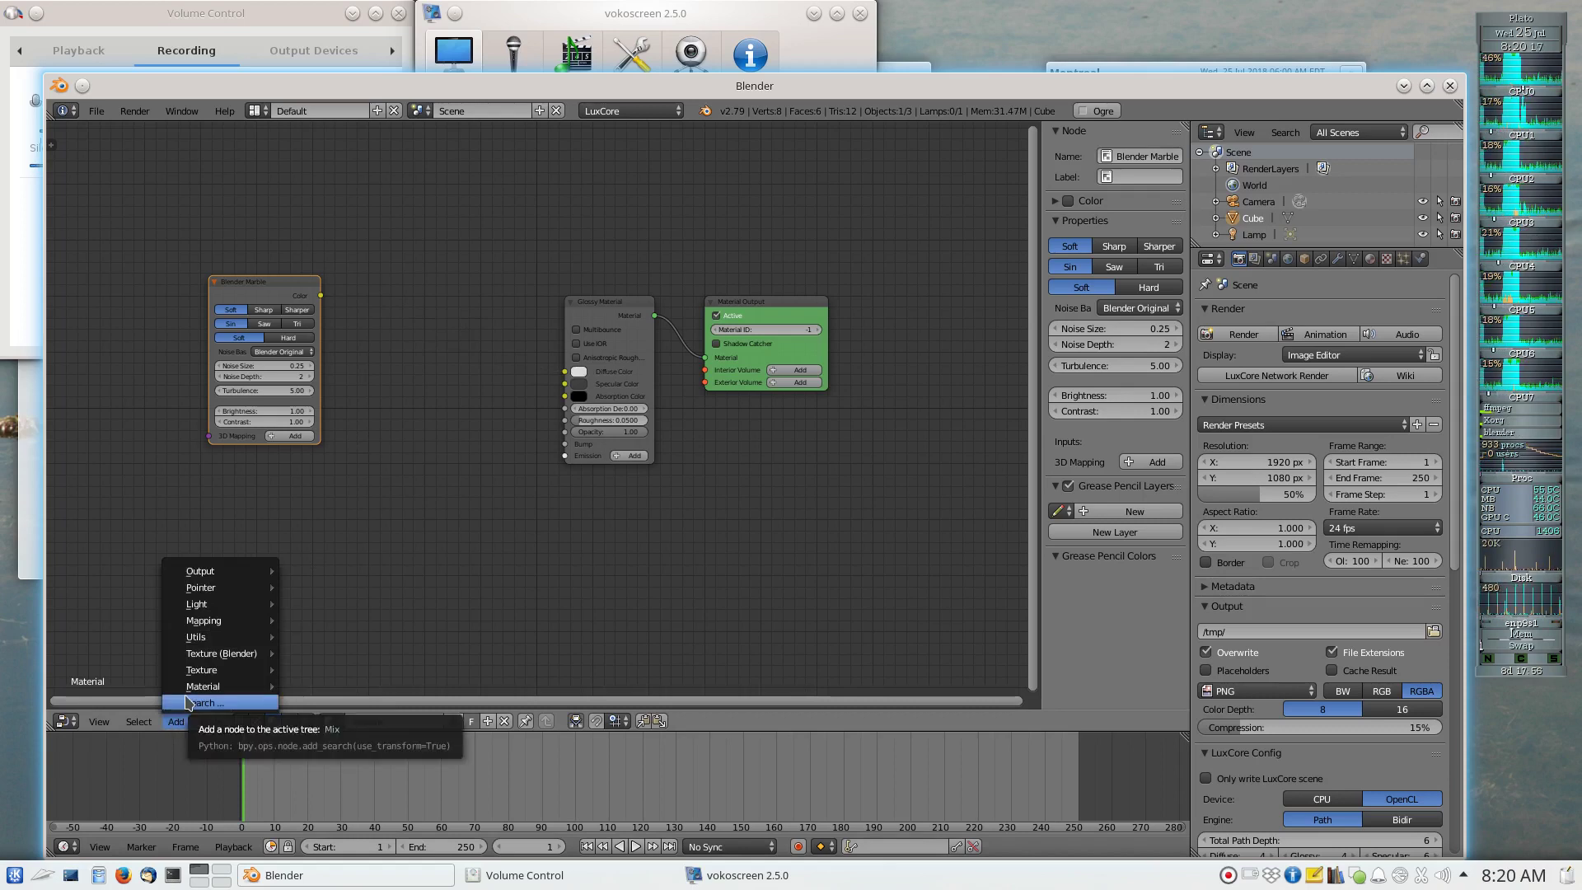
{"action": "mouse_move", "coordinate": [231, 576]}
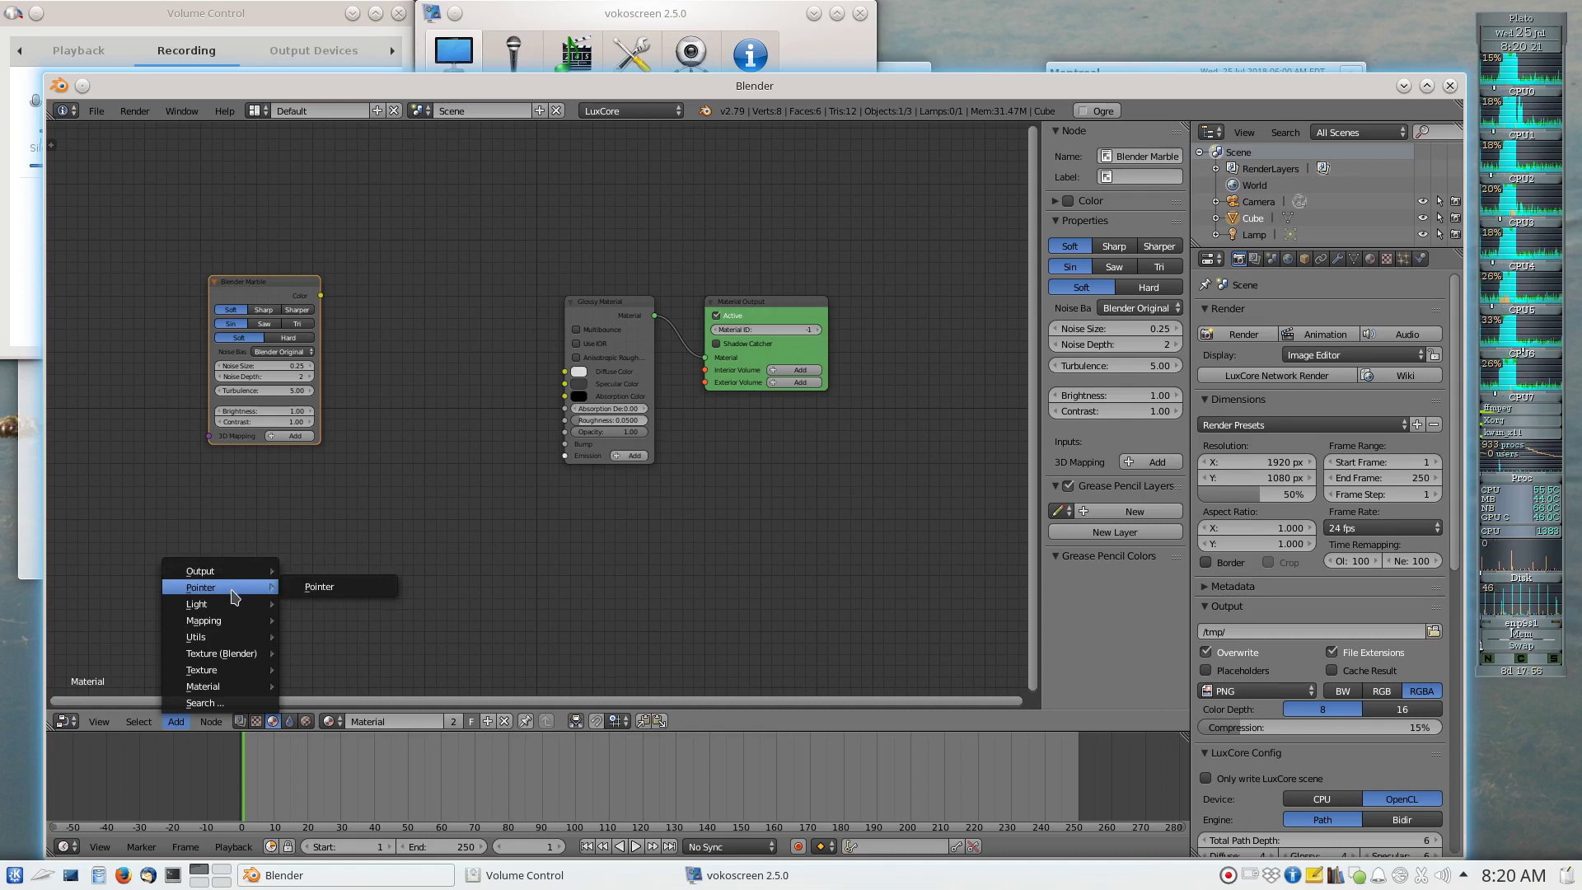
{"action": "mouse_move", "coordinate": [231, 639]}
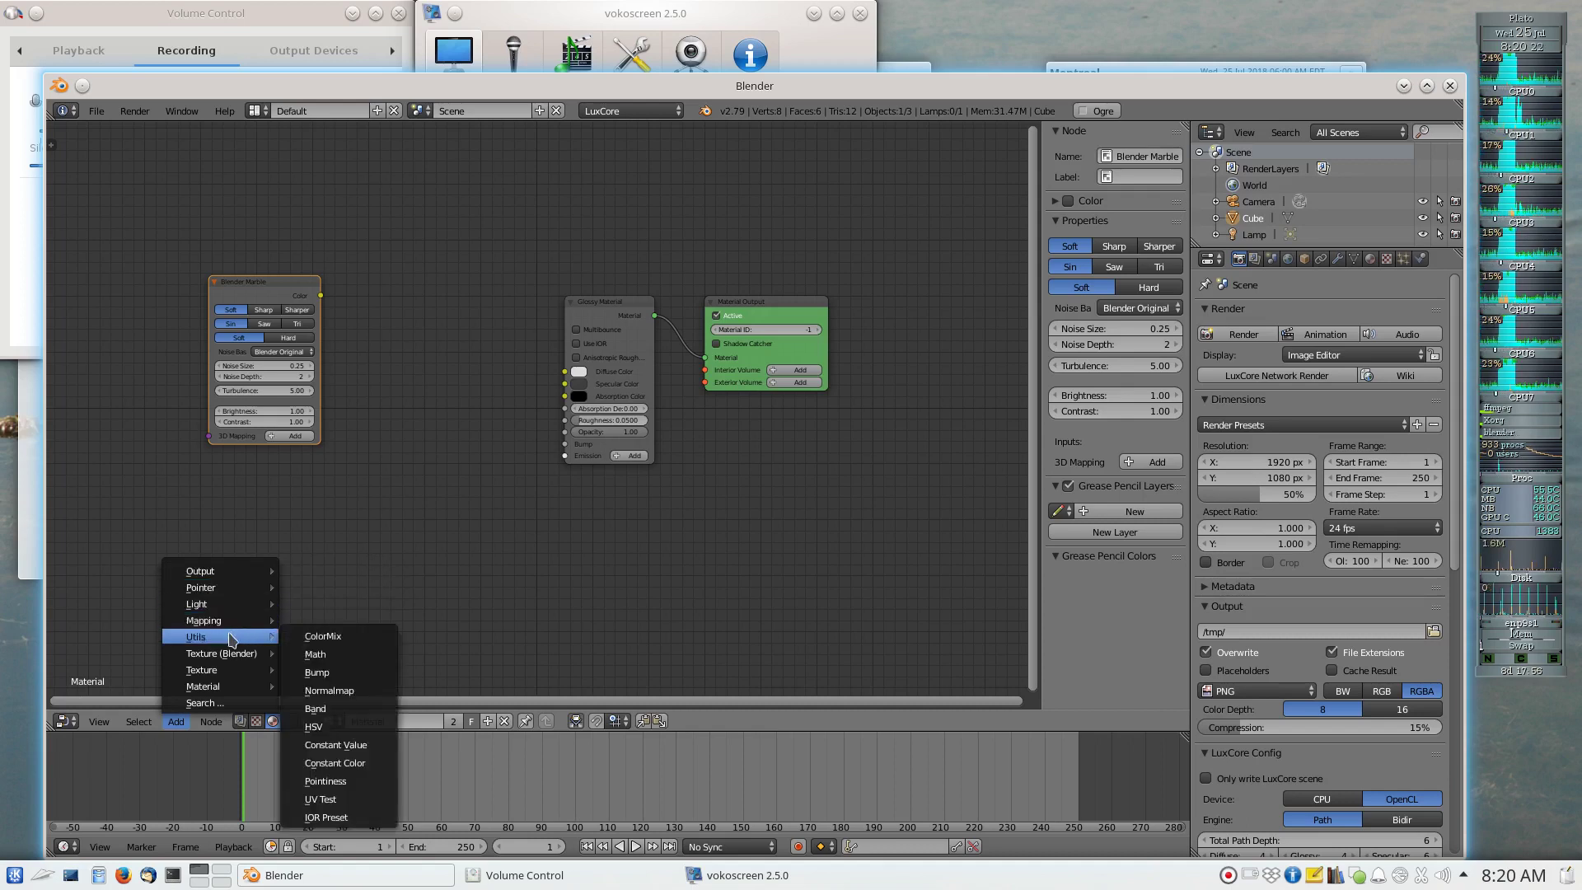
- Place a ColorMix node beside Blender Marble and leave its mode on Mix
{"action": "left_click", "coordinate": [307, 641]}
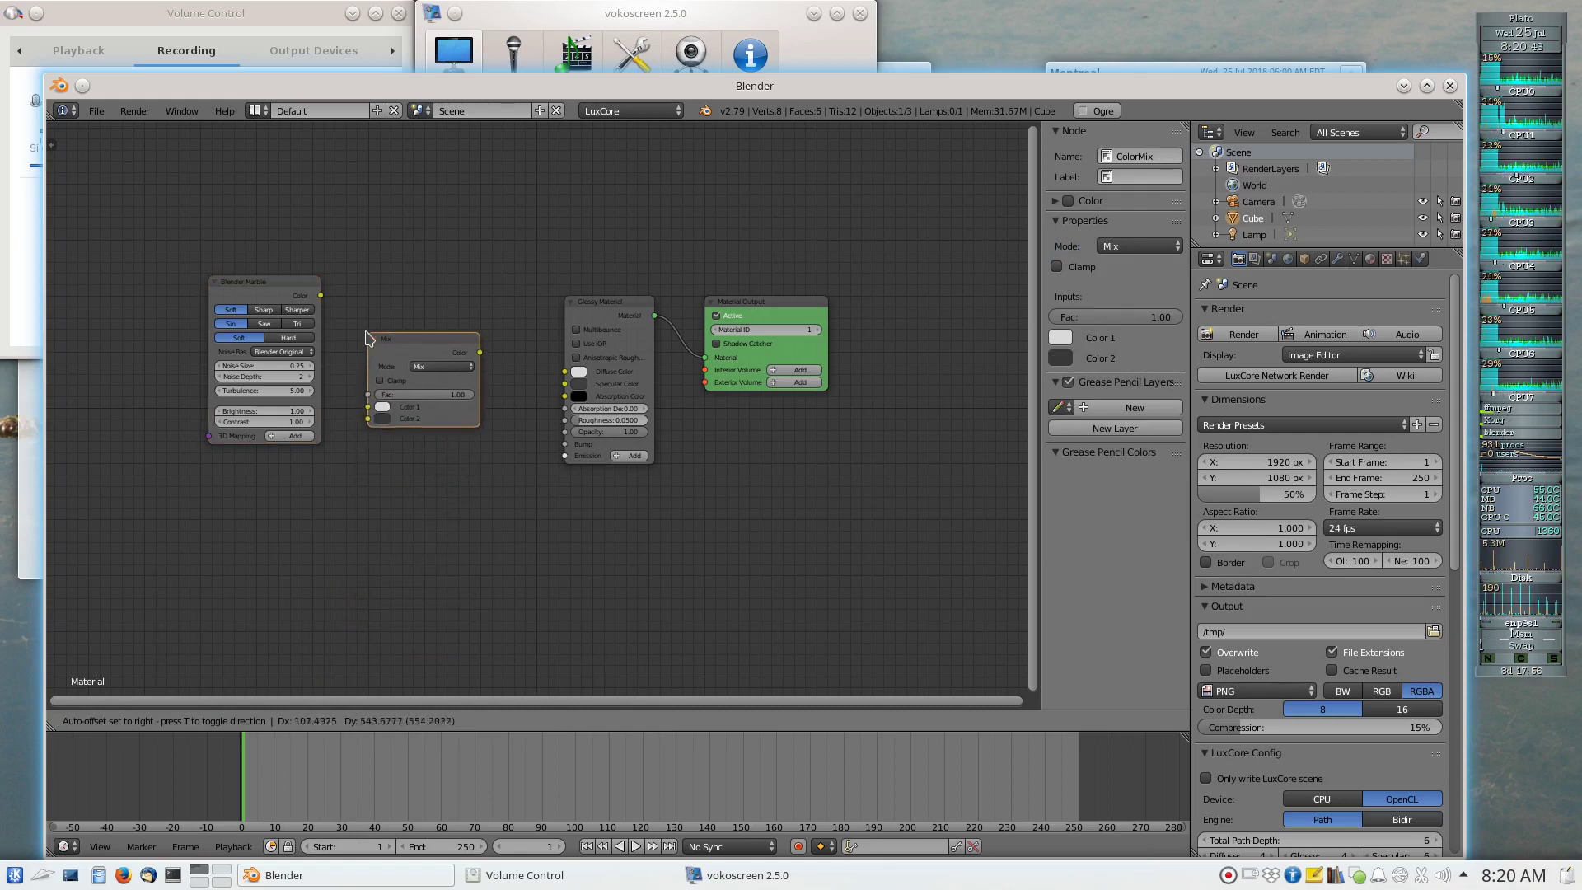
{"action": "left_click", "coordinate": [370, 307]}
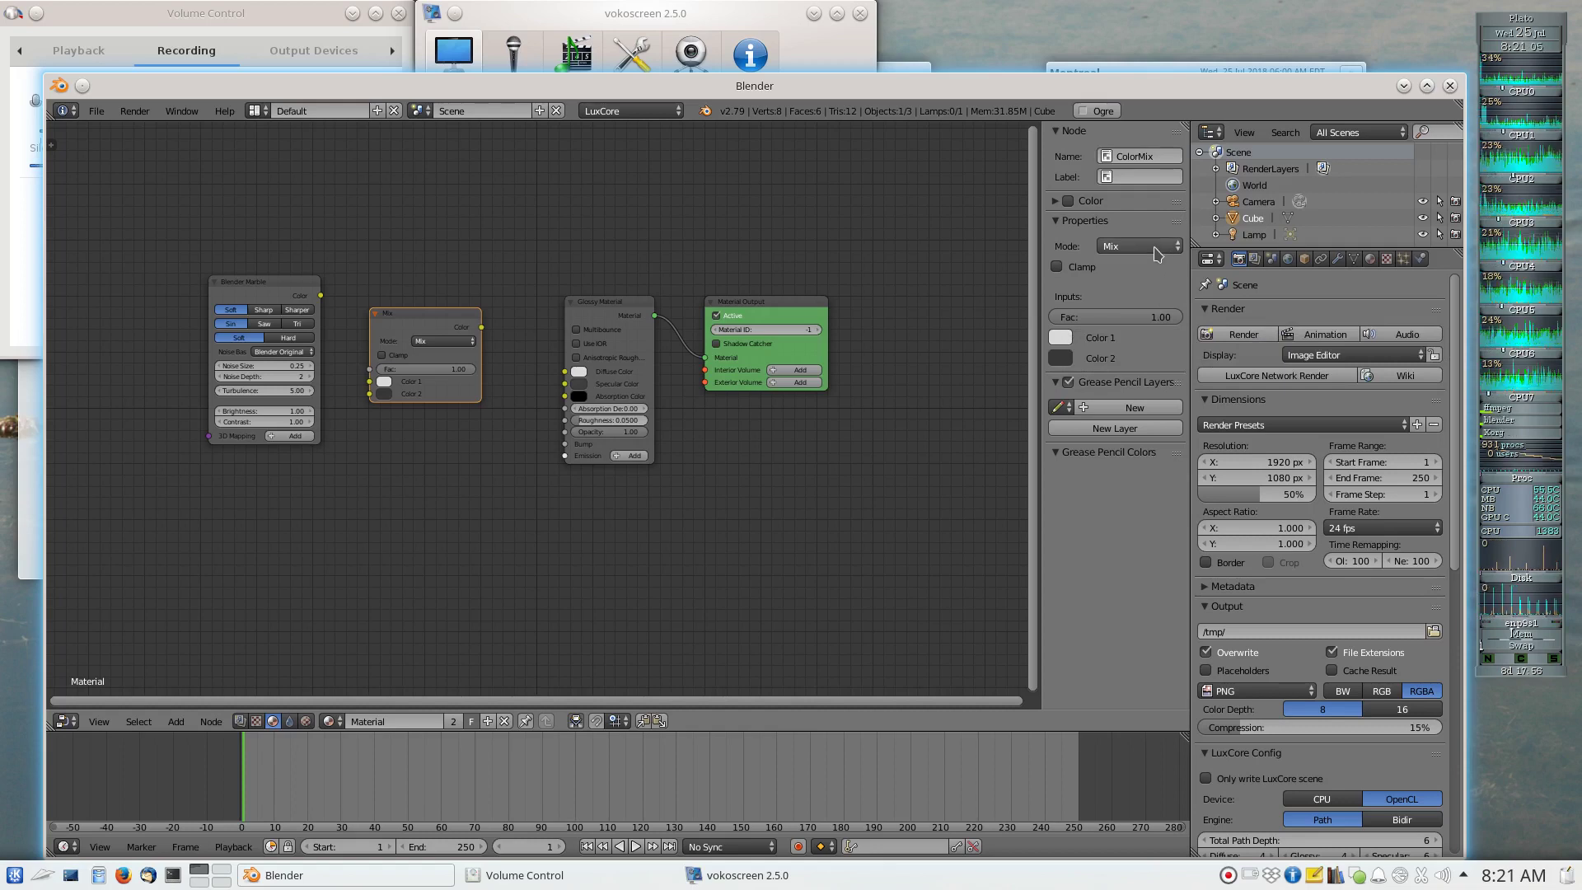
{"action": "left_click", "coordinate": [1157, 252]}
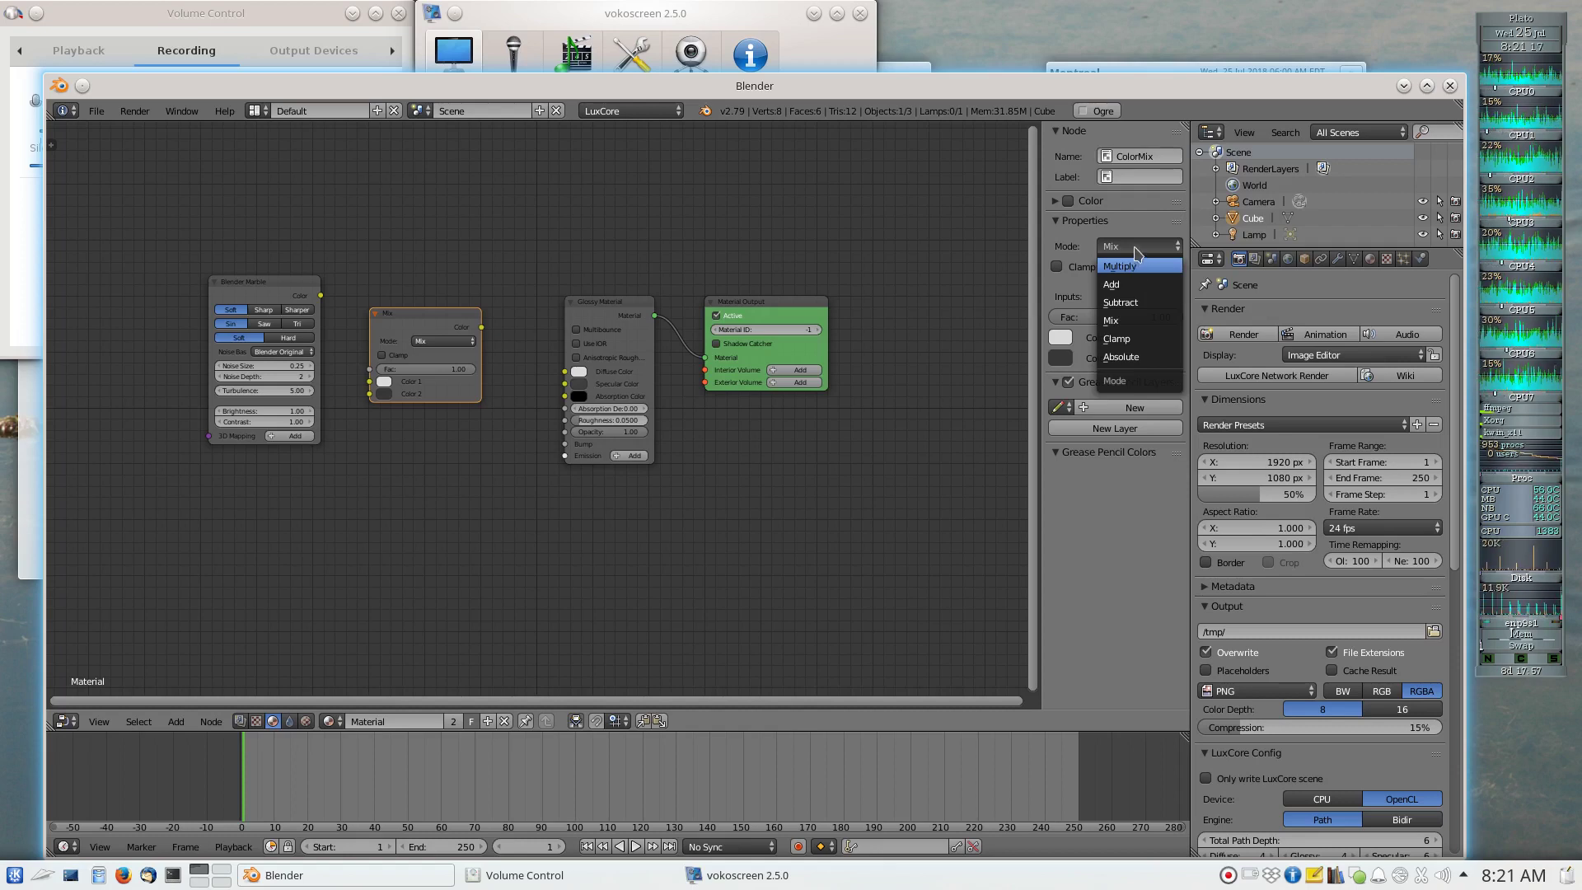
{"action": "left_click", "coordinate": [1137, 252]}
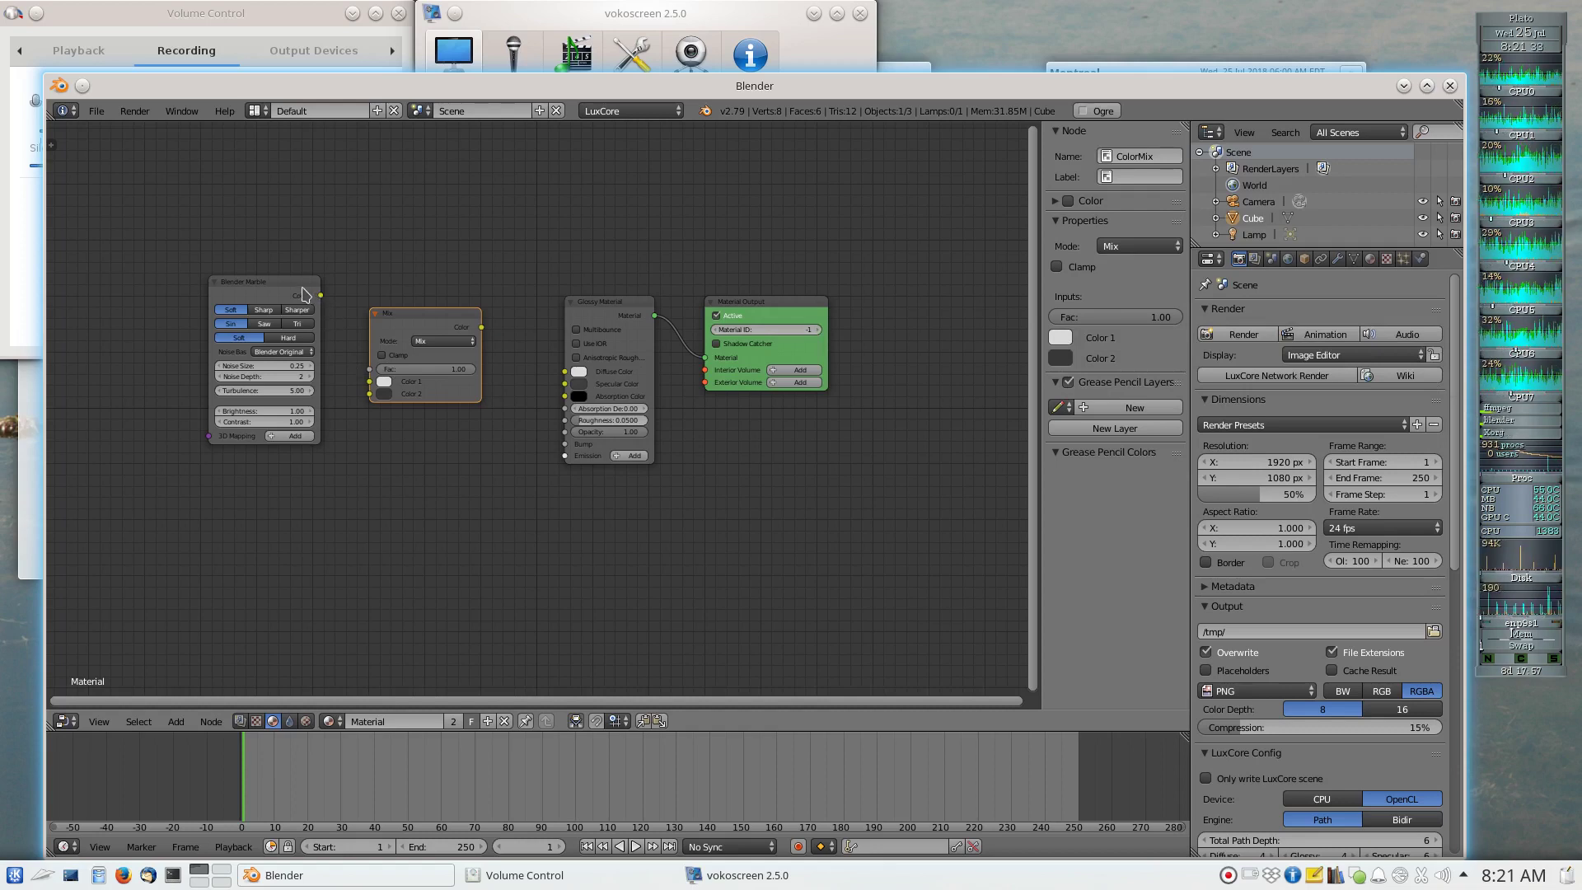
- Link the Blender Marble Color output into the ColorMix node's Fac input
{"action": "left_click", "coordinate": [320, 298]}
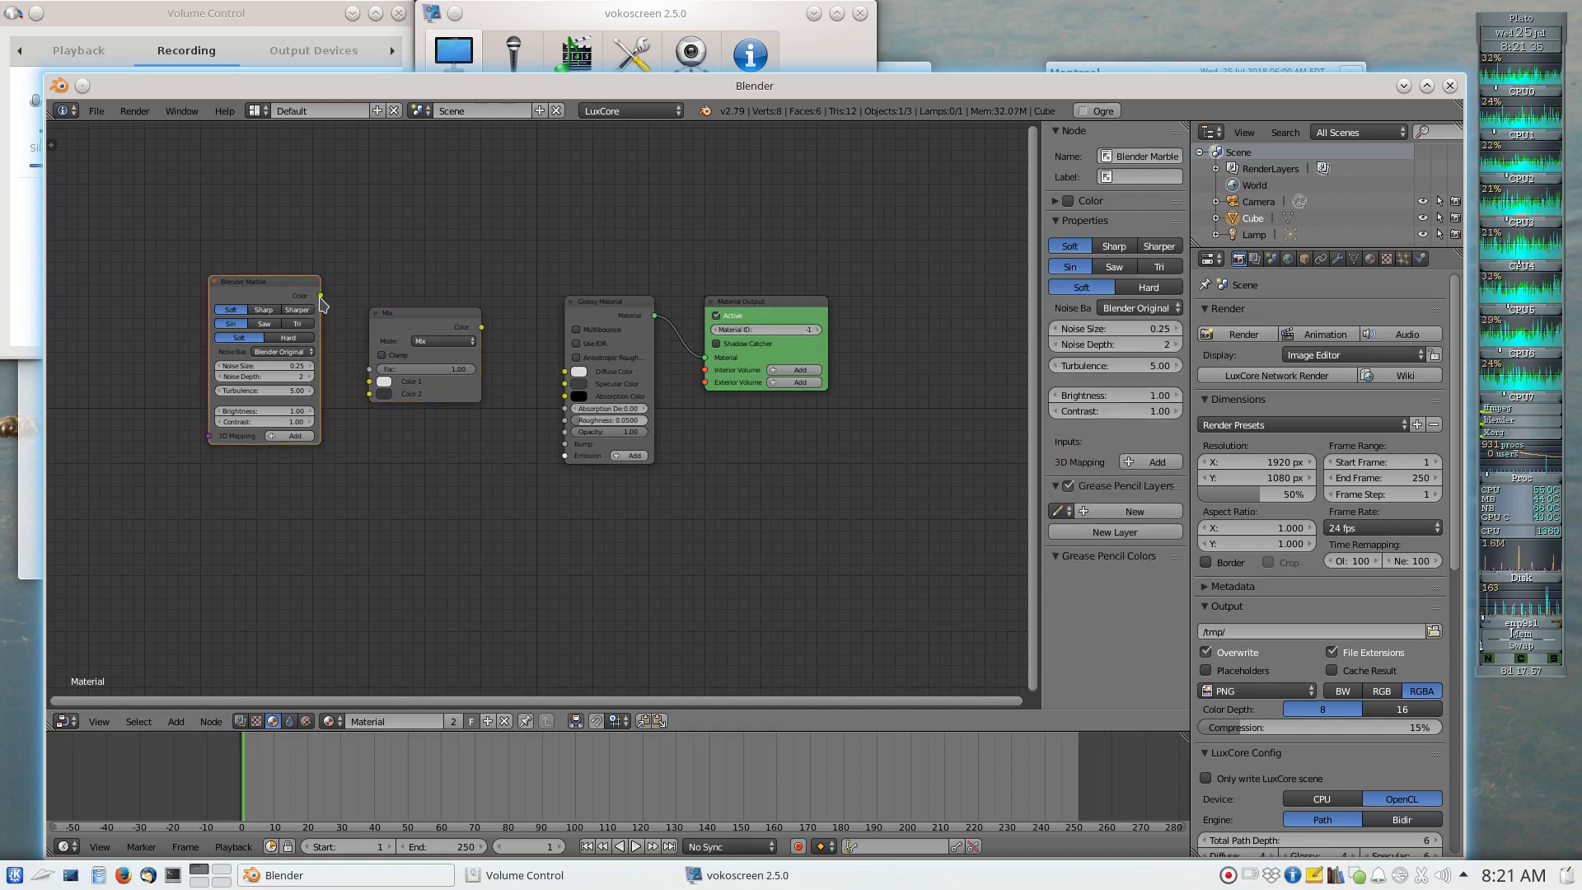
{"action": "left_click_drag", "start_coordinate": [321, 298], "coordinate": [376, 369]}
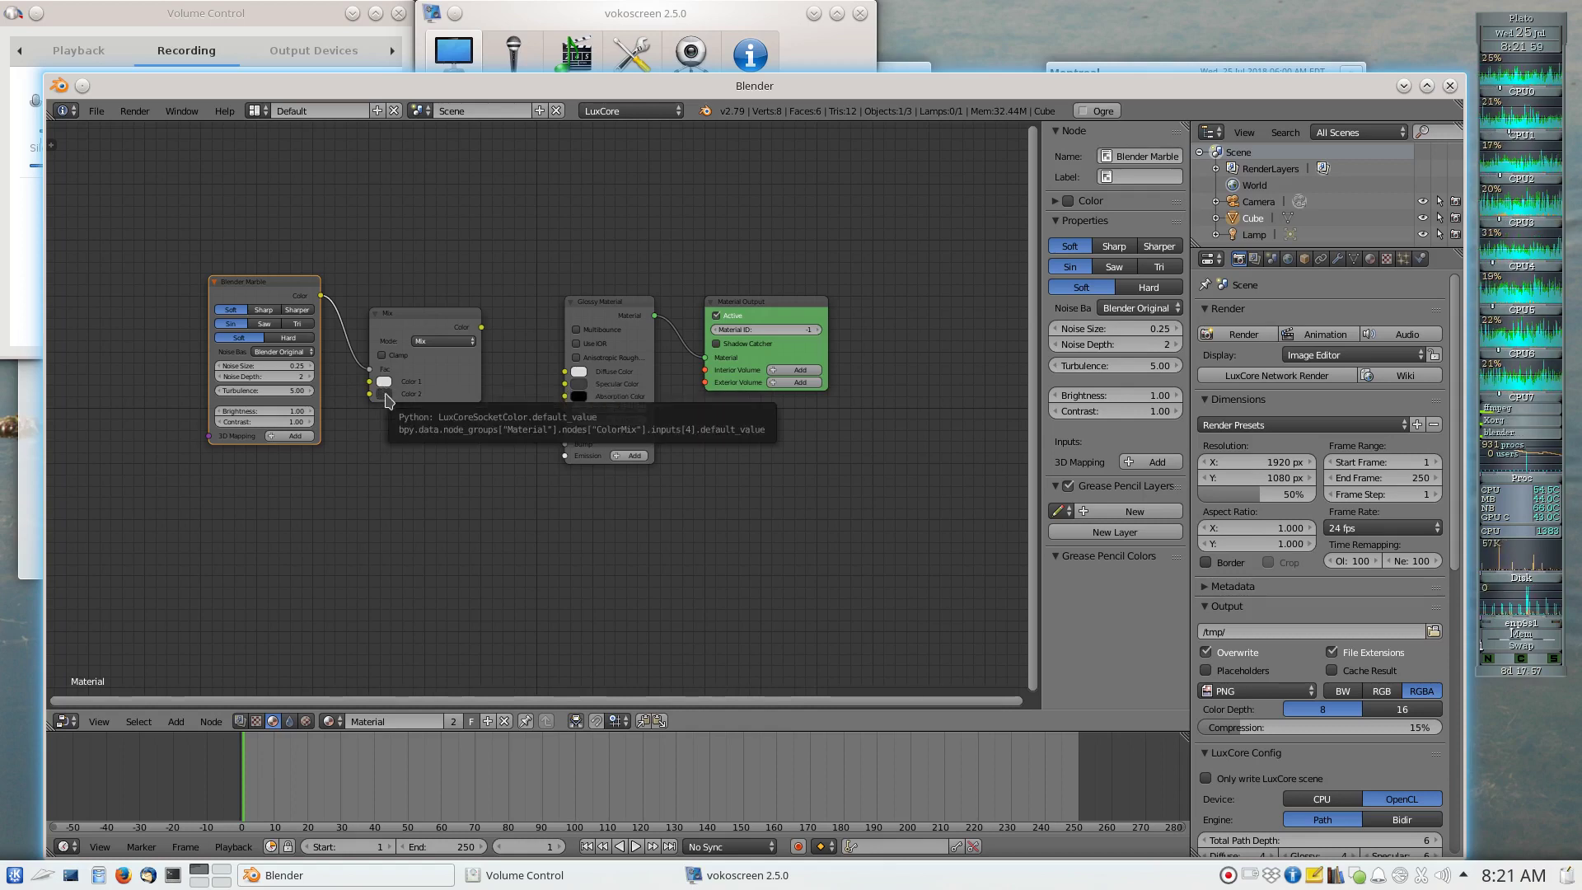
{"action": "left_click", "coordinate": [386, 396]}
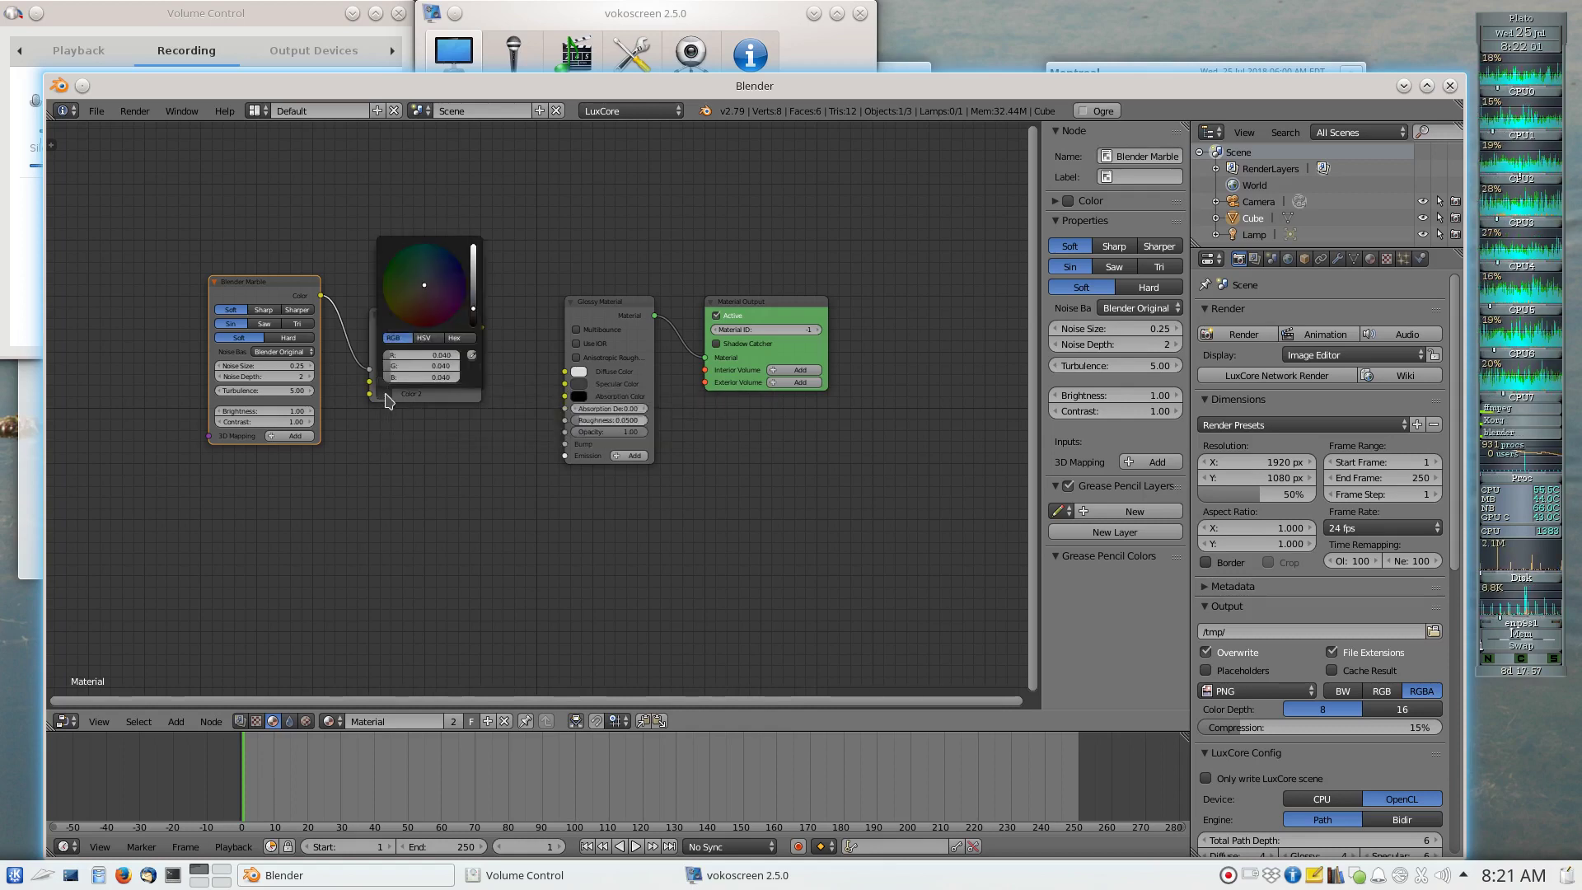
- Set the ColorMix node's Color 2 to R 0, G 0, B 1
{"action": "left_click", "coordinate": [470, 393]}
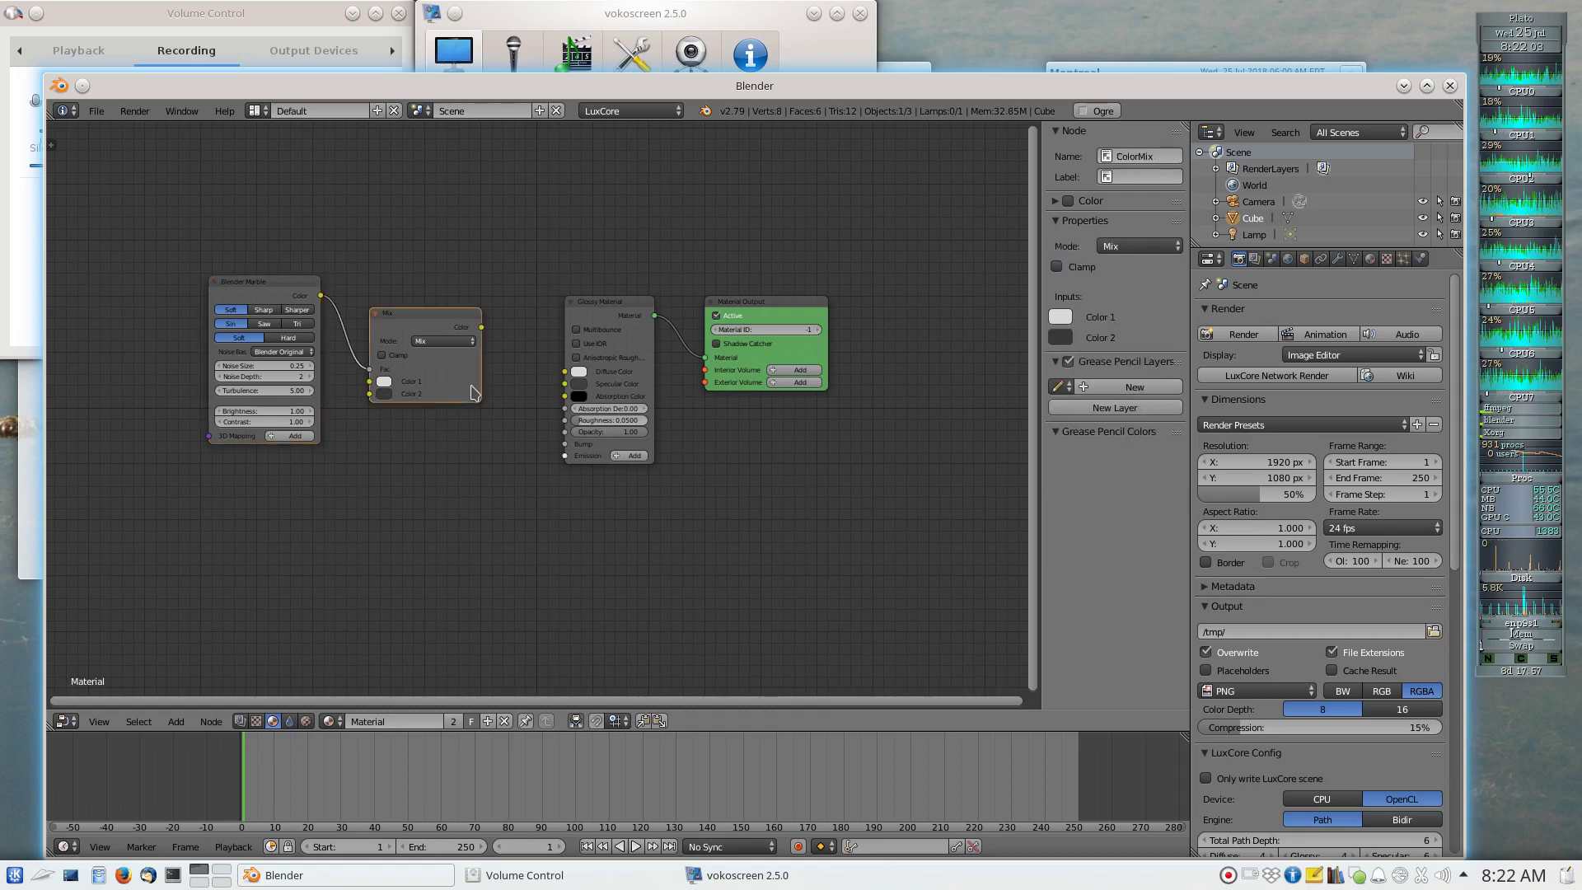
{"action": "left_click", "coordinate": [1066, 340]}
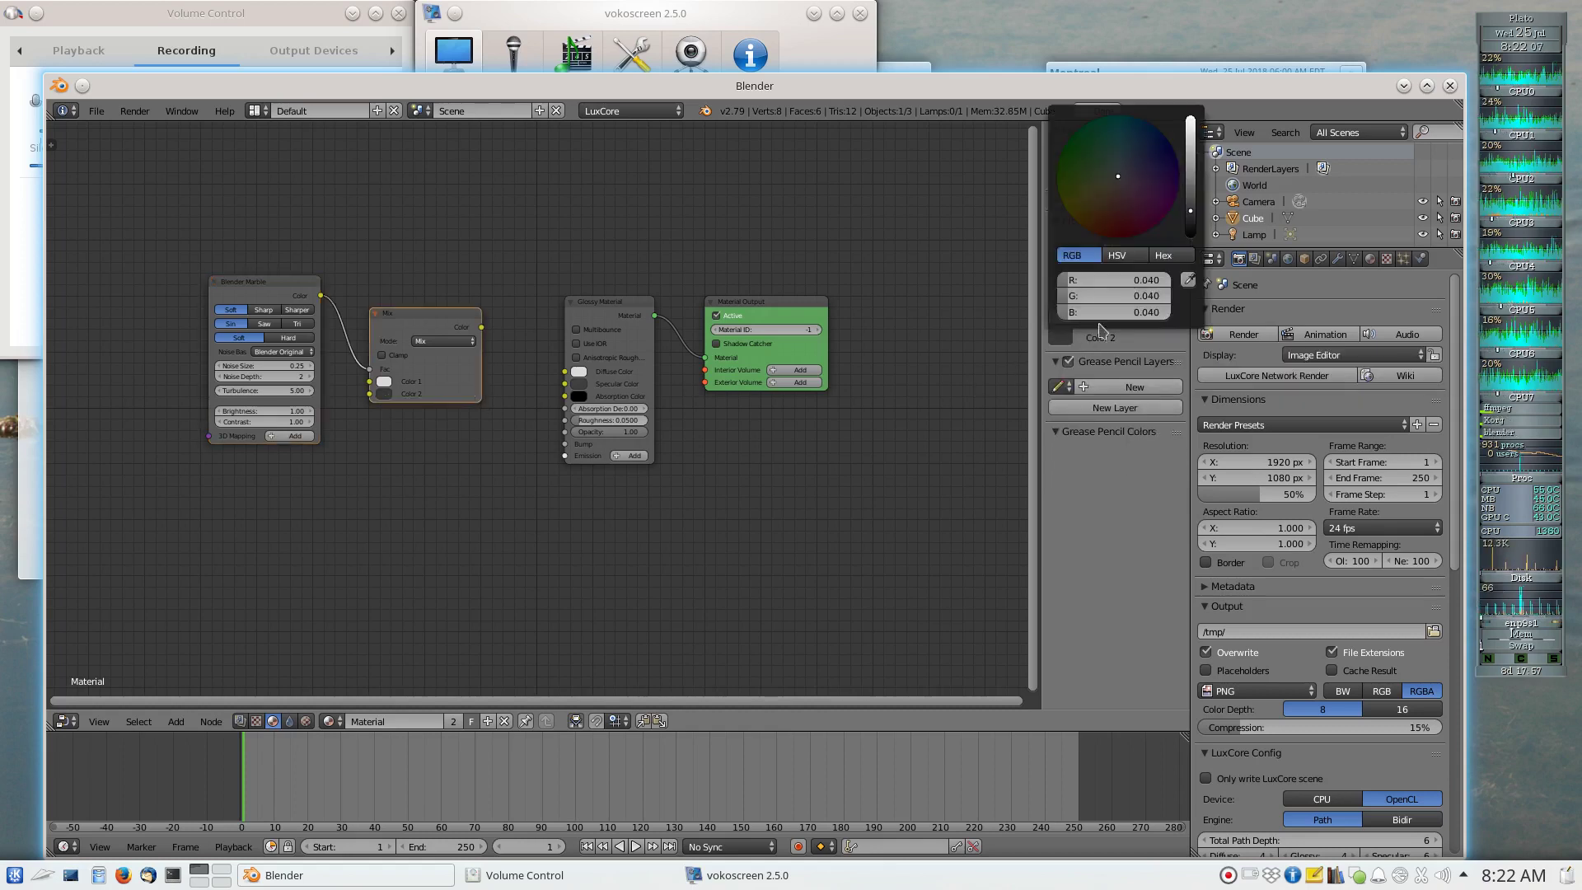
{"action": "left_click", "coordinate": [1124, 283]}
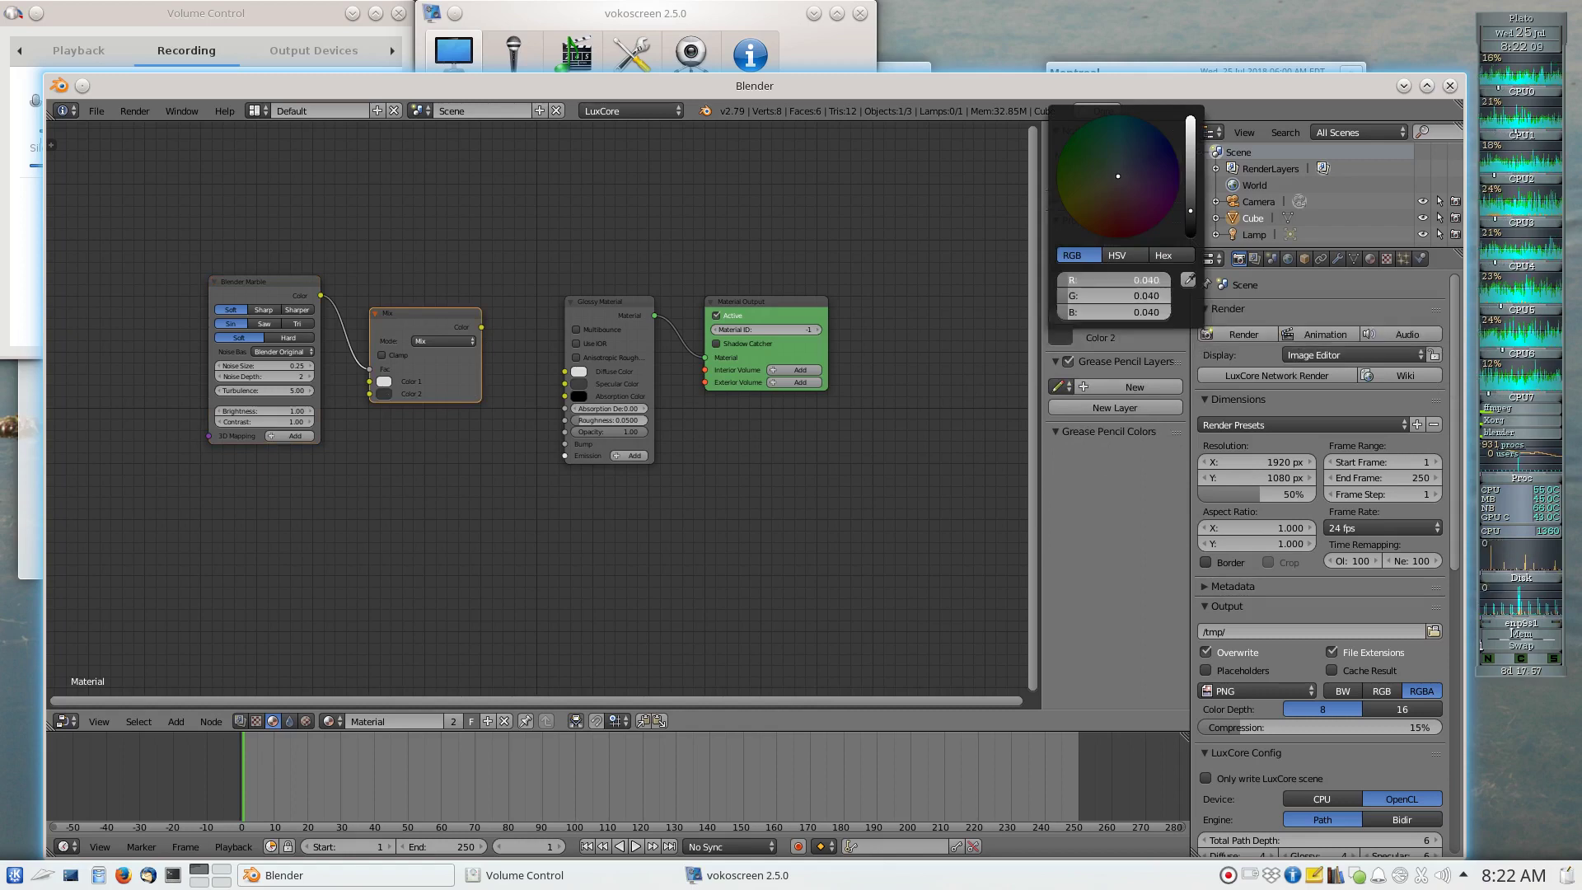
{"action": "type", "text": "0"}
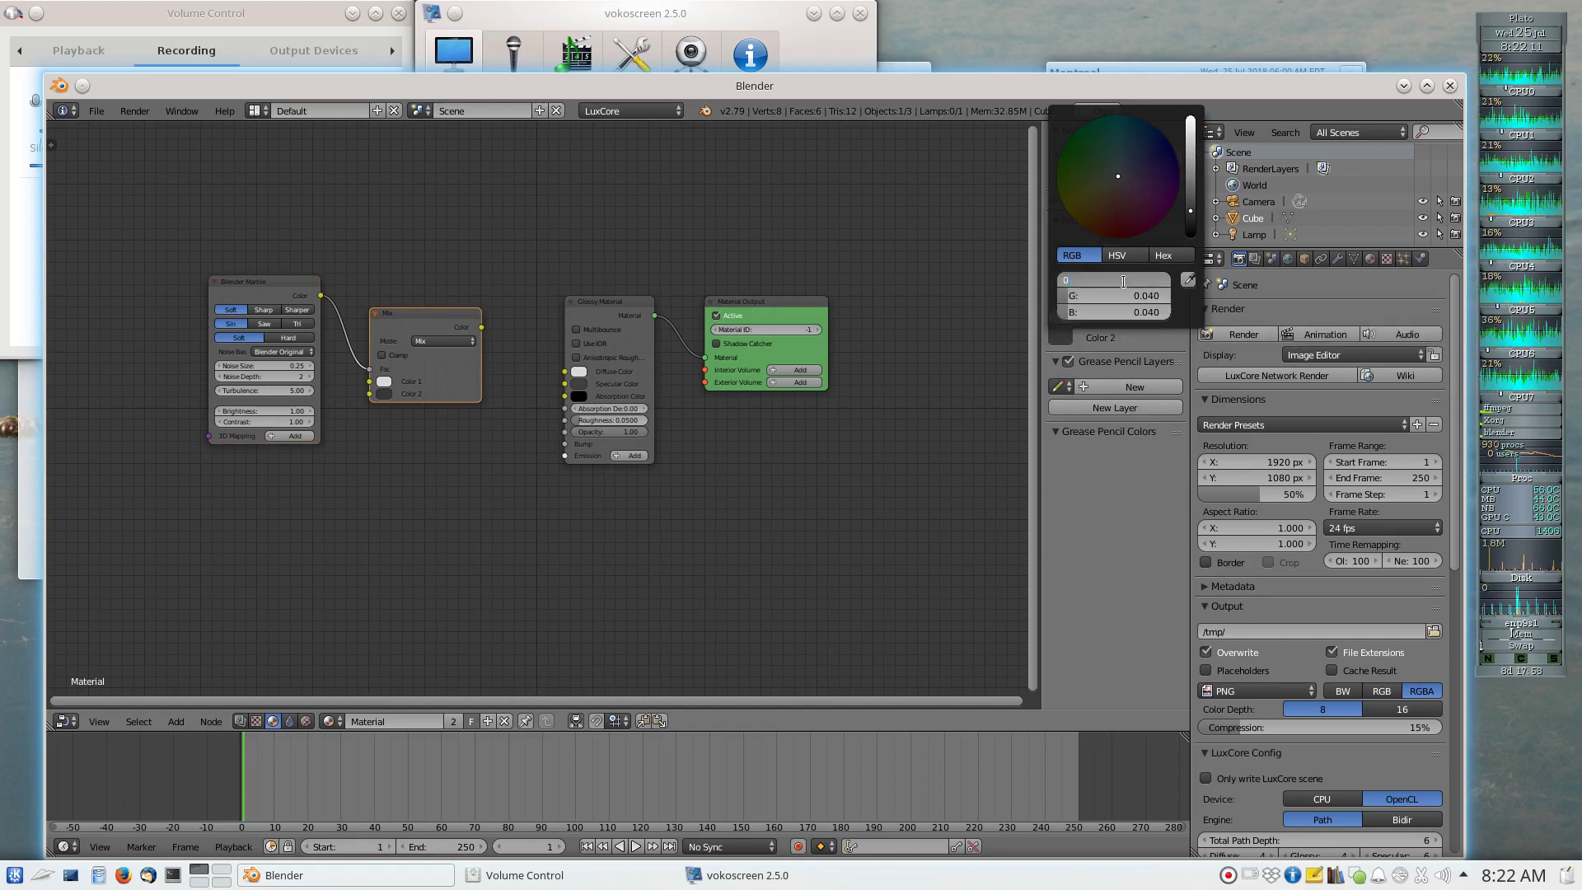
{"action": "key", "text": "Tab"}
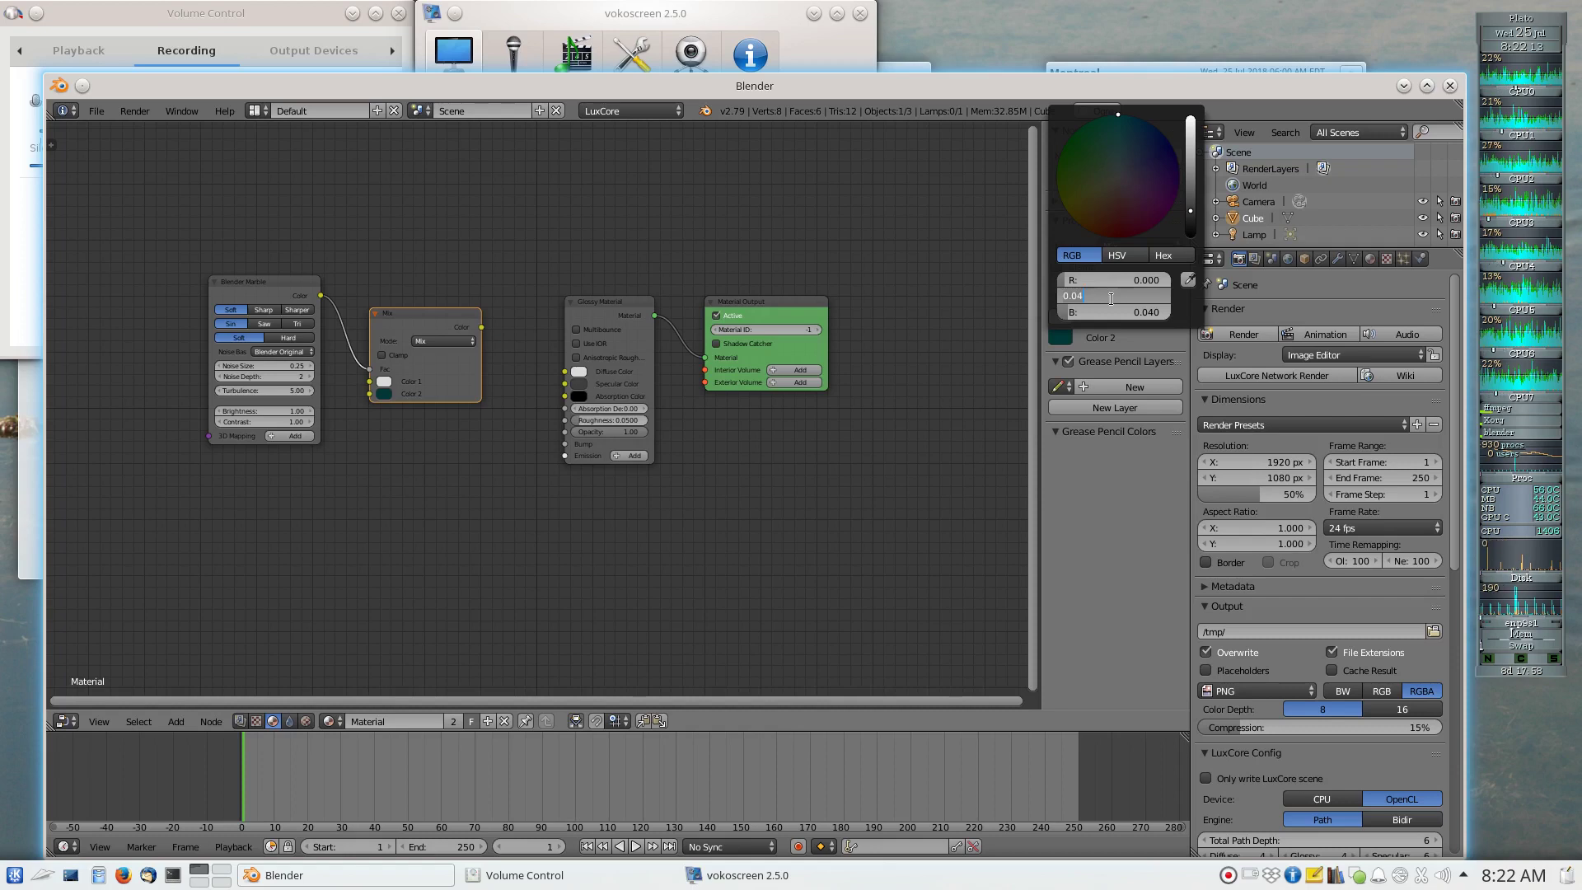
{"action": "type", "text": "0.040"}
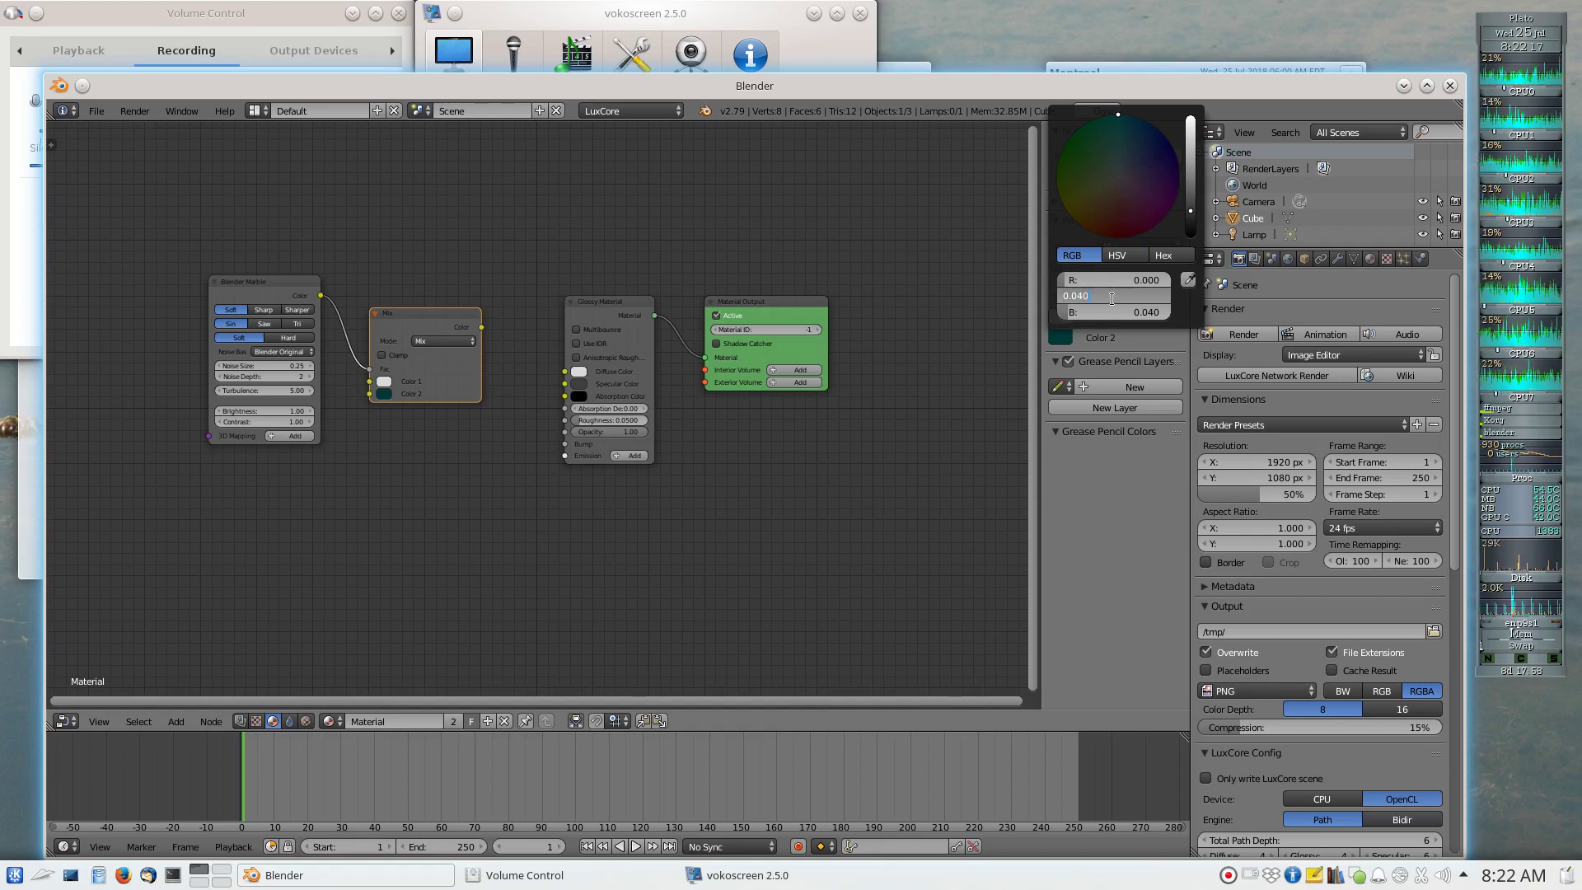
{"action": "type", "text": "0"}
{"action": "key", "text": "BackSpace"}
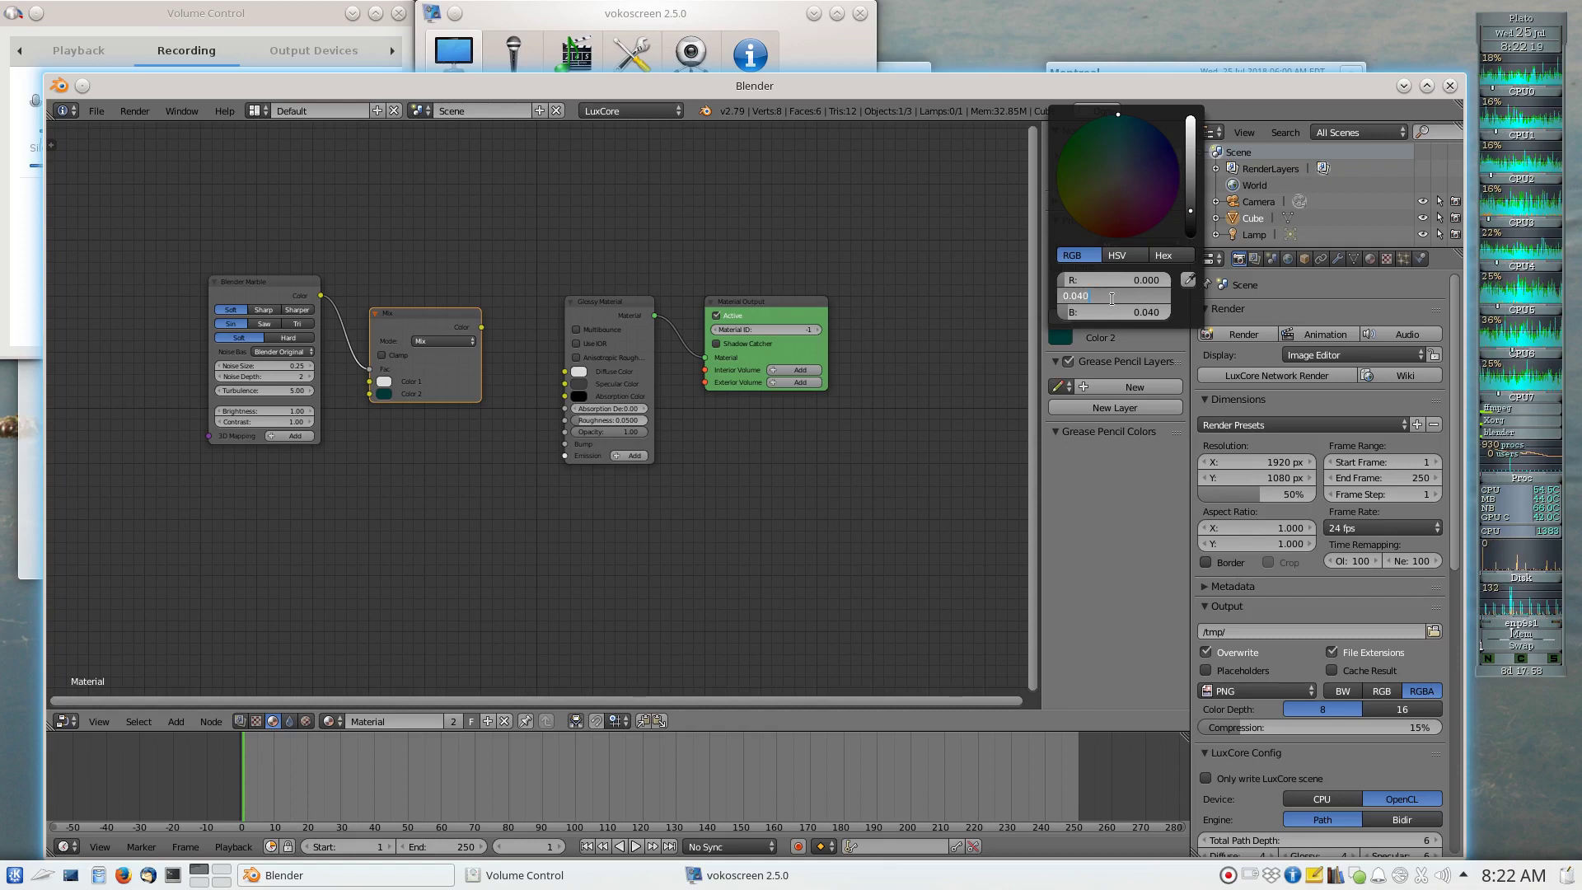
{"action": "key", "text": "BackSpace"}
{"action": "key", "text": "BackSpace"}
{"action": "type", "text": "0"}
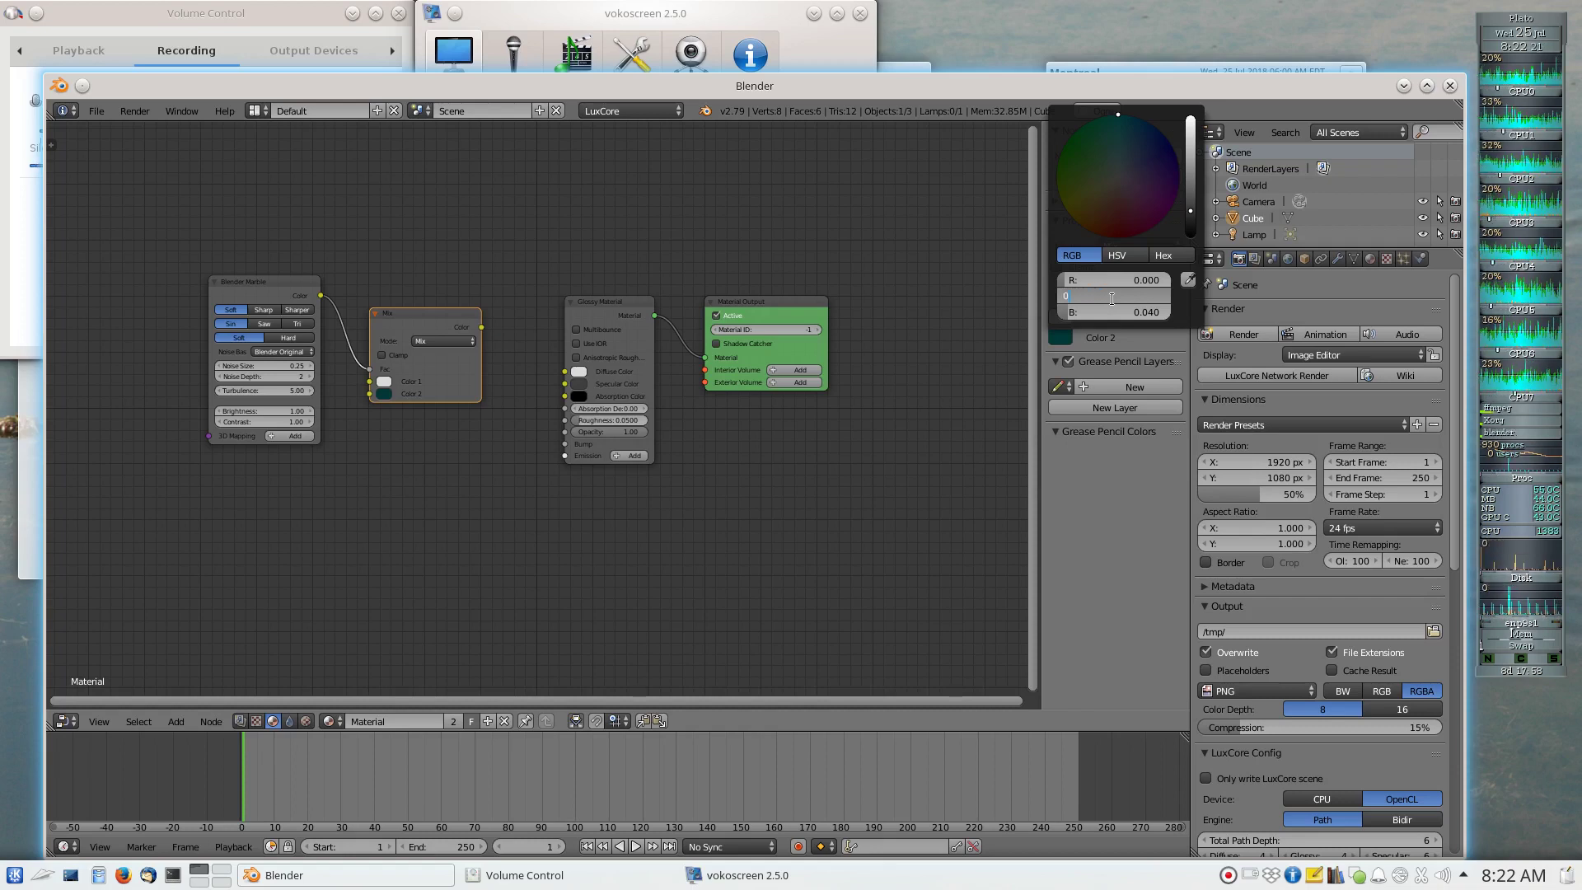
{"action": "key", "text": "Tab"}
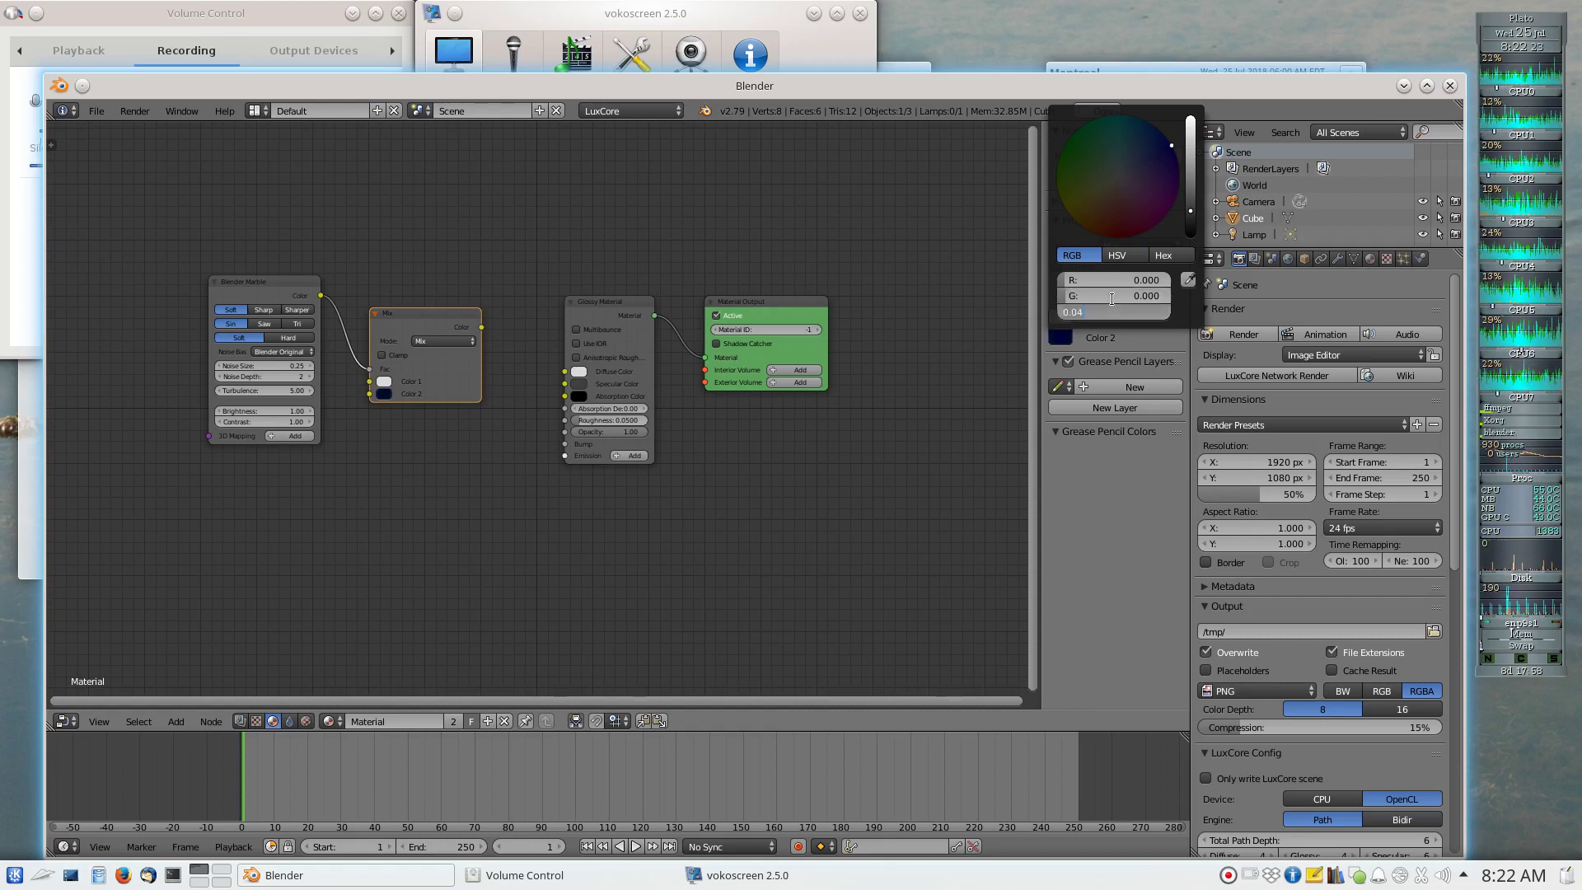
{"action": "key", "text": "BackSpace"}
{"action": "type", "text": "1"}
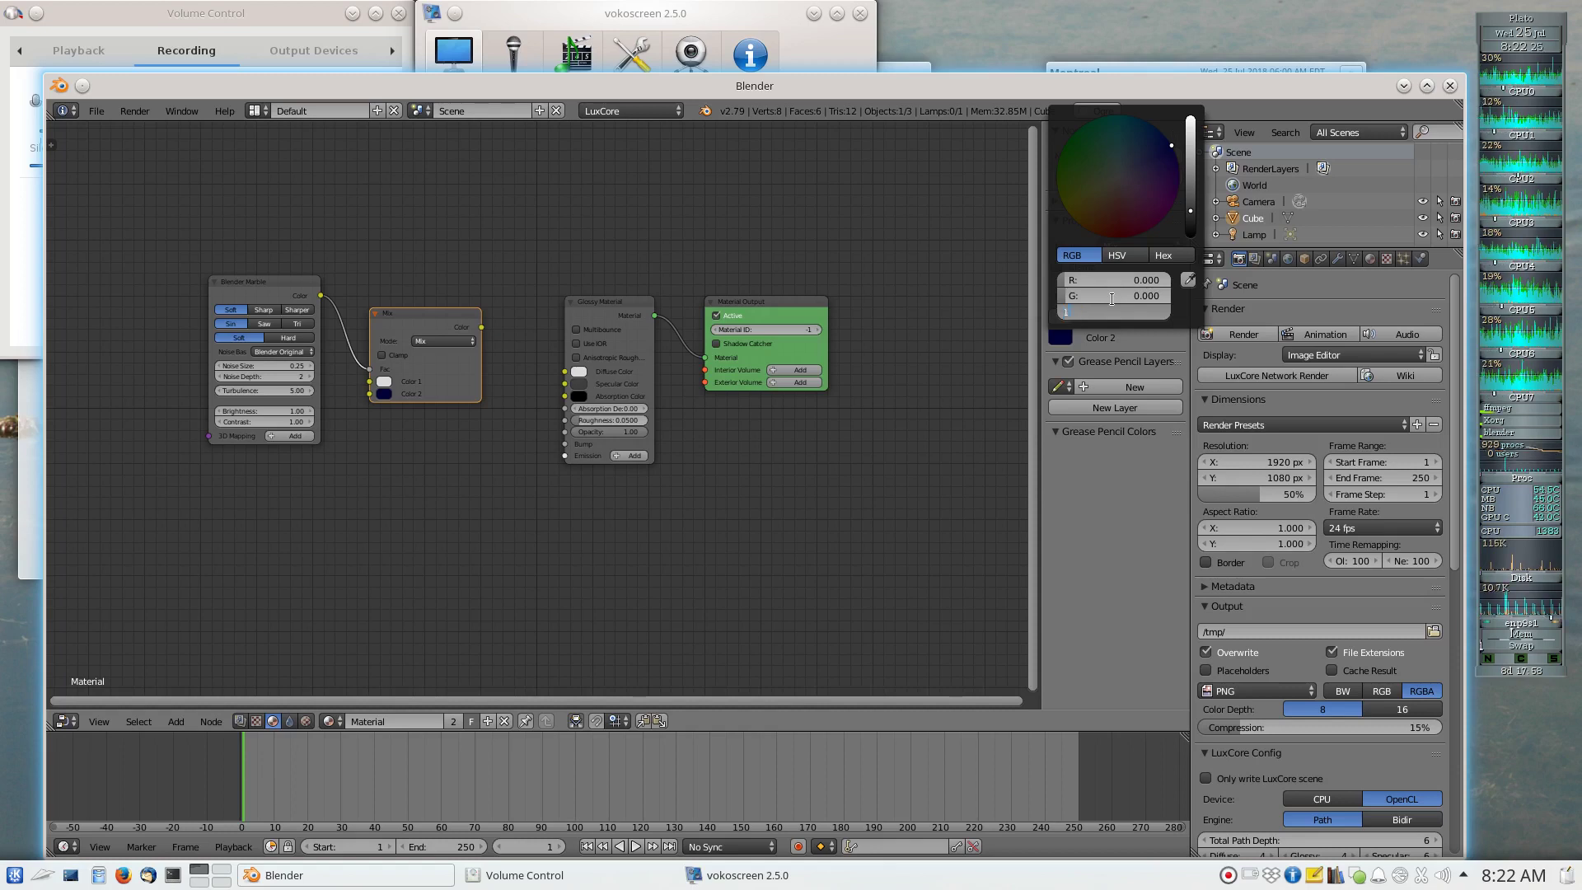
{"action": "key", "text": "Return"}
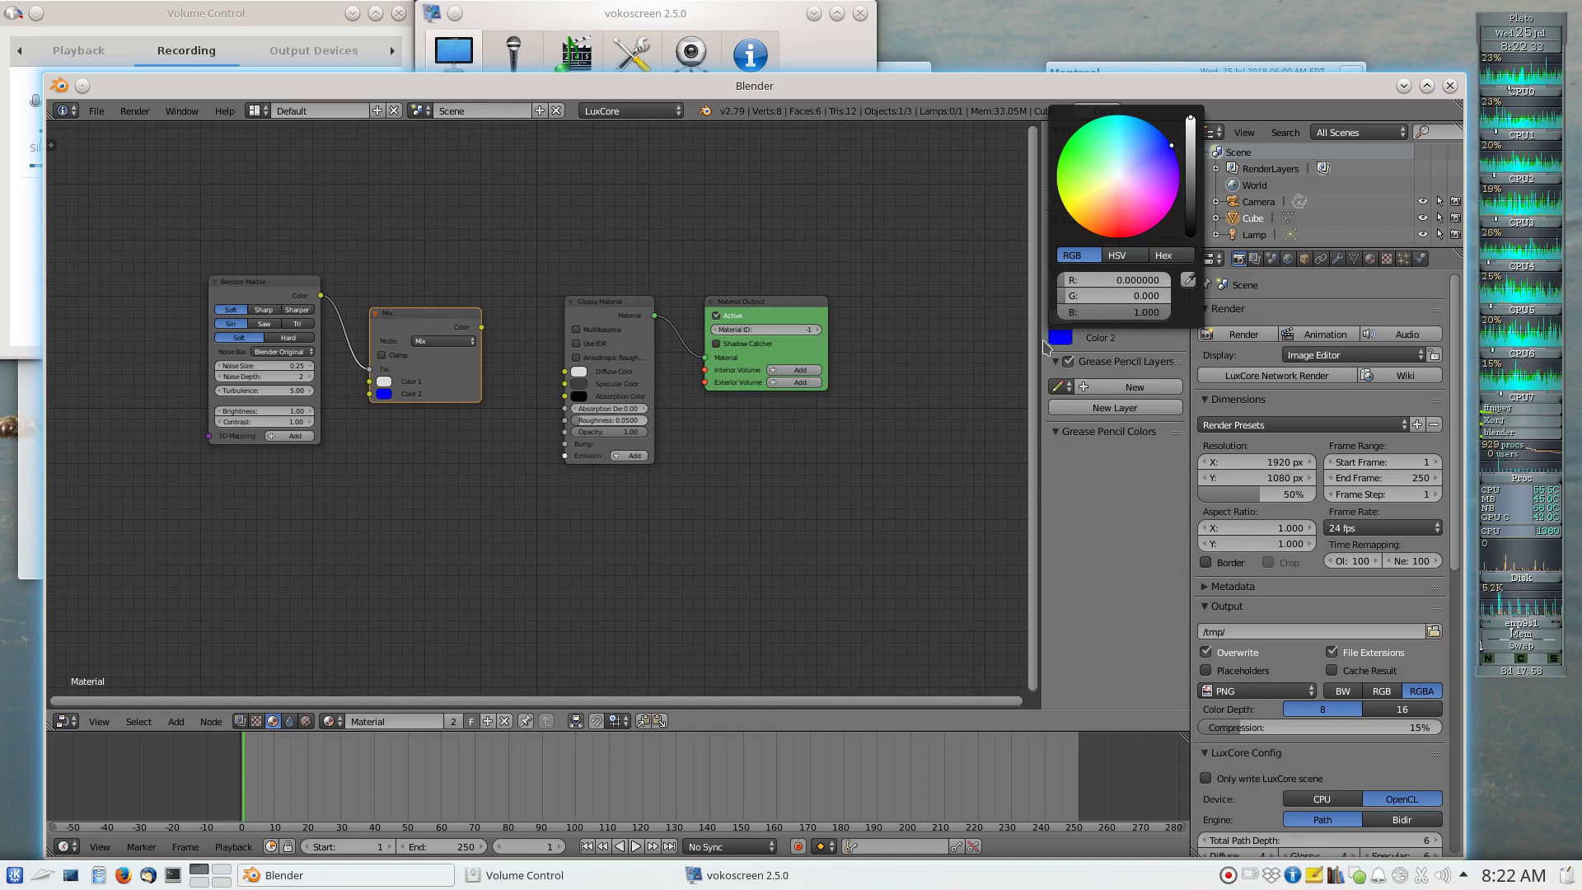
{"action": "left_click", "coordinate": [1067, 350]}
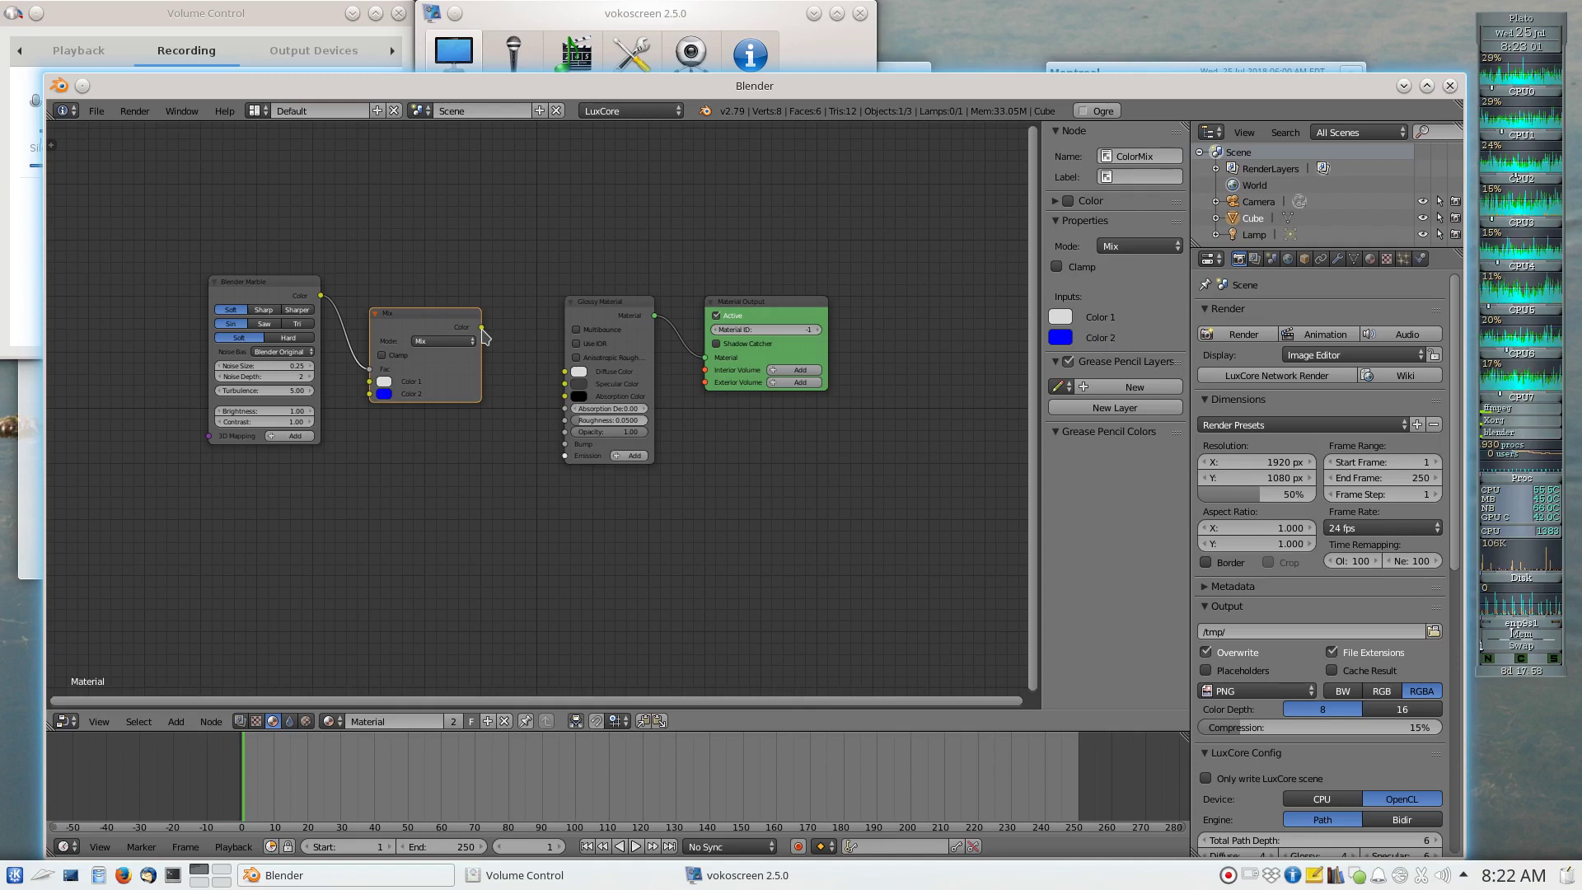
- Connect the ColorMix output to the Glossy Material's Diffuse Color and select the Glossy node
{"action": "left_click_drag", "start_coordinate": [482, 330], "coordinate": [571, 377]}
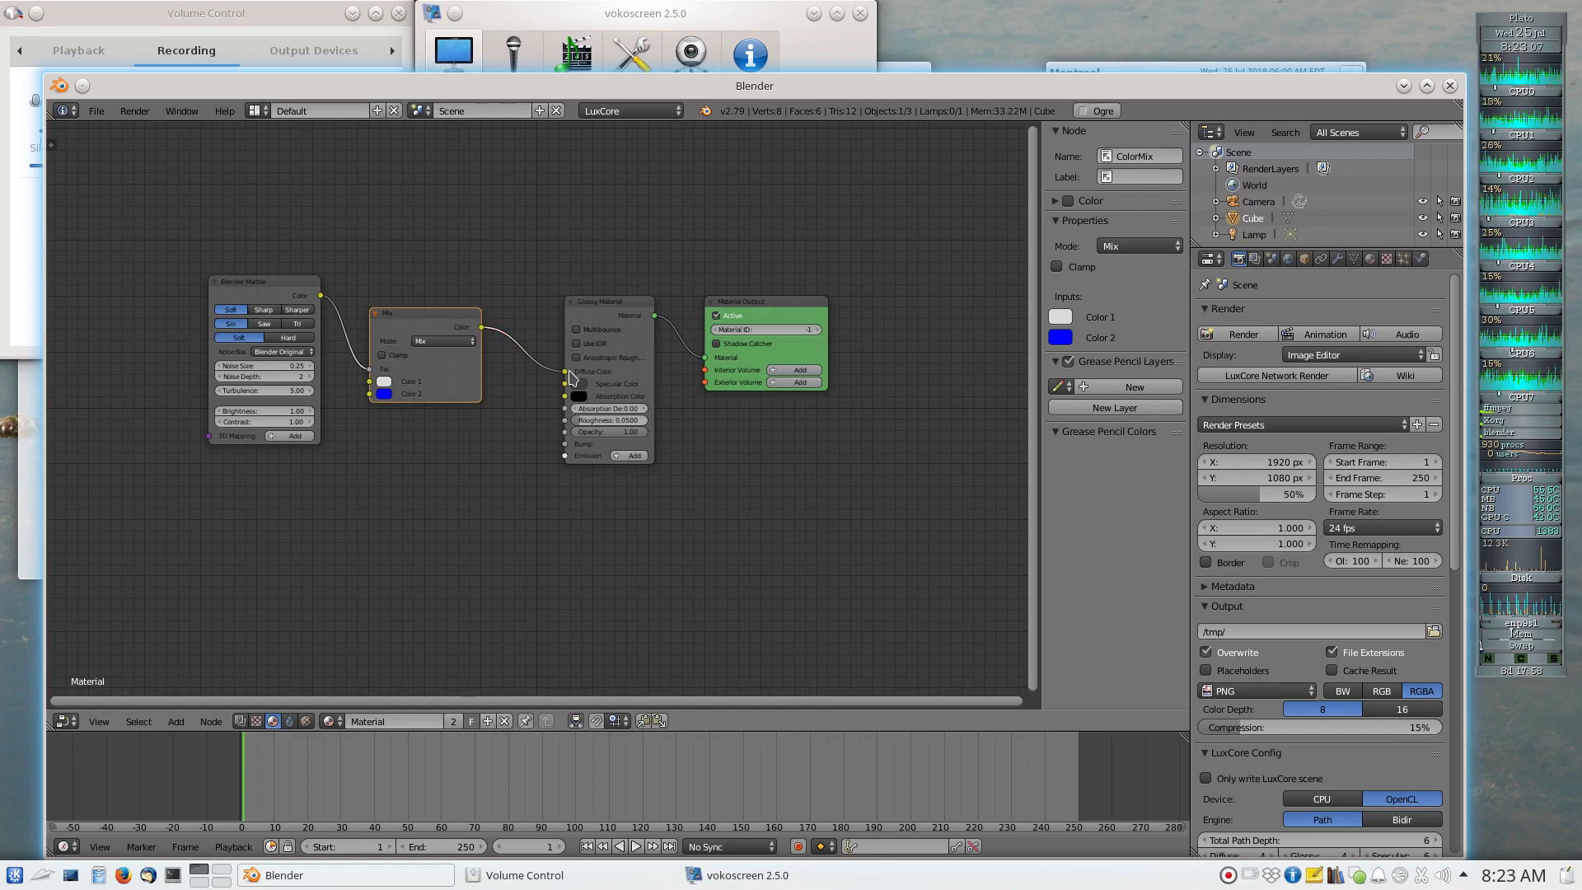
{"action": "left_click", "coordinate": [599, 306]}
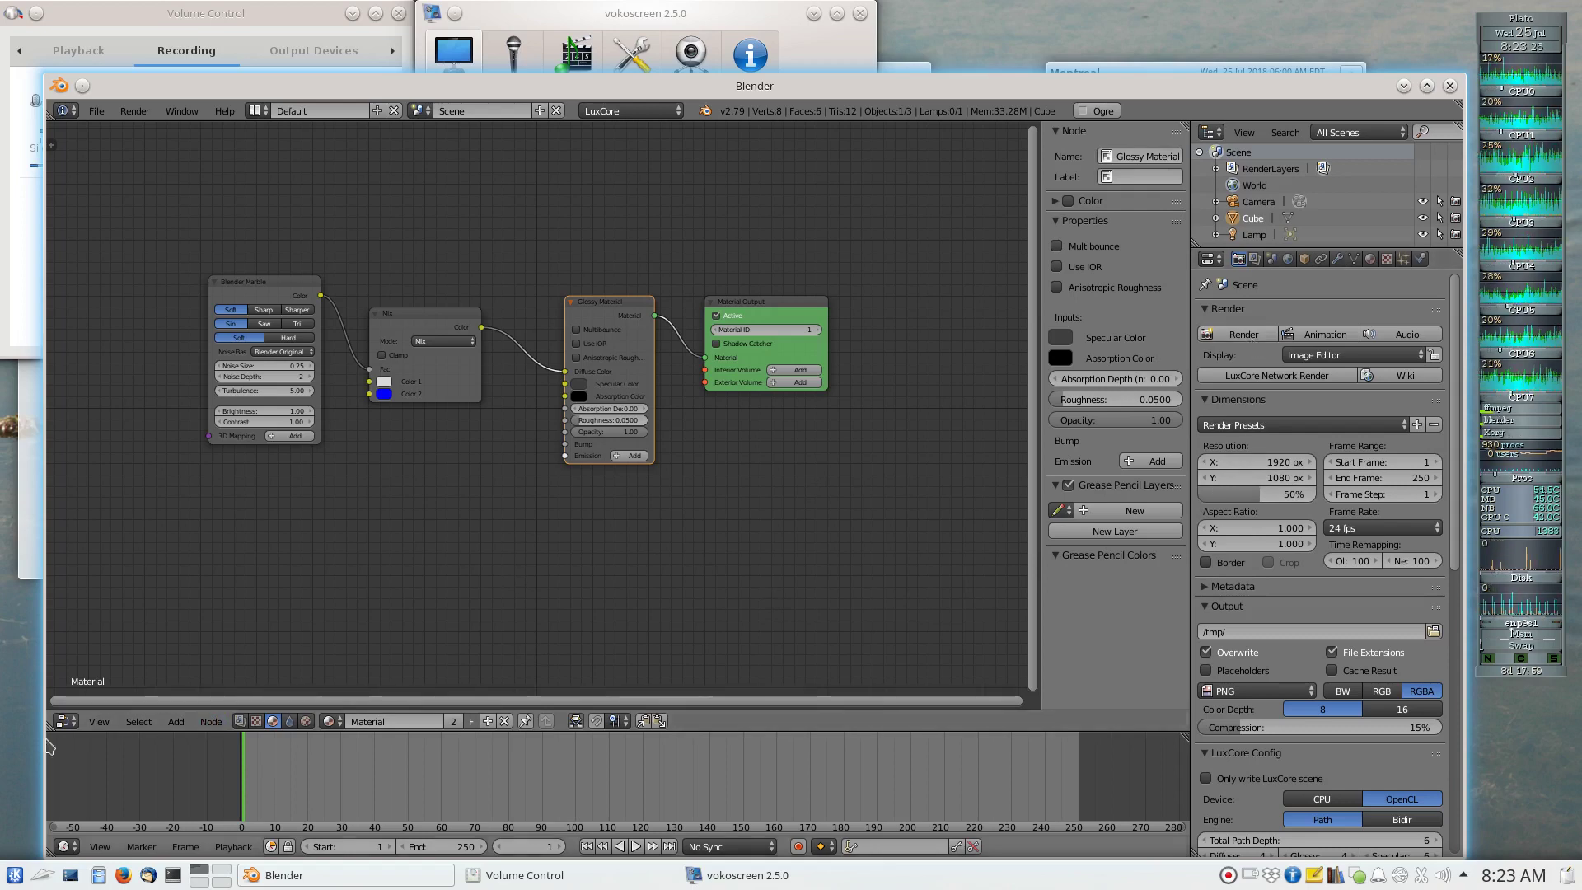
- Return to 3D View and produce a LuxCore render of the white-and-blue marble cube
{"action": "left_click", "coordinate": [70, 721]}
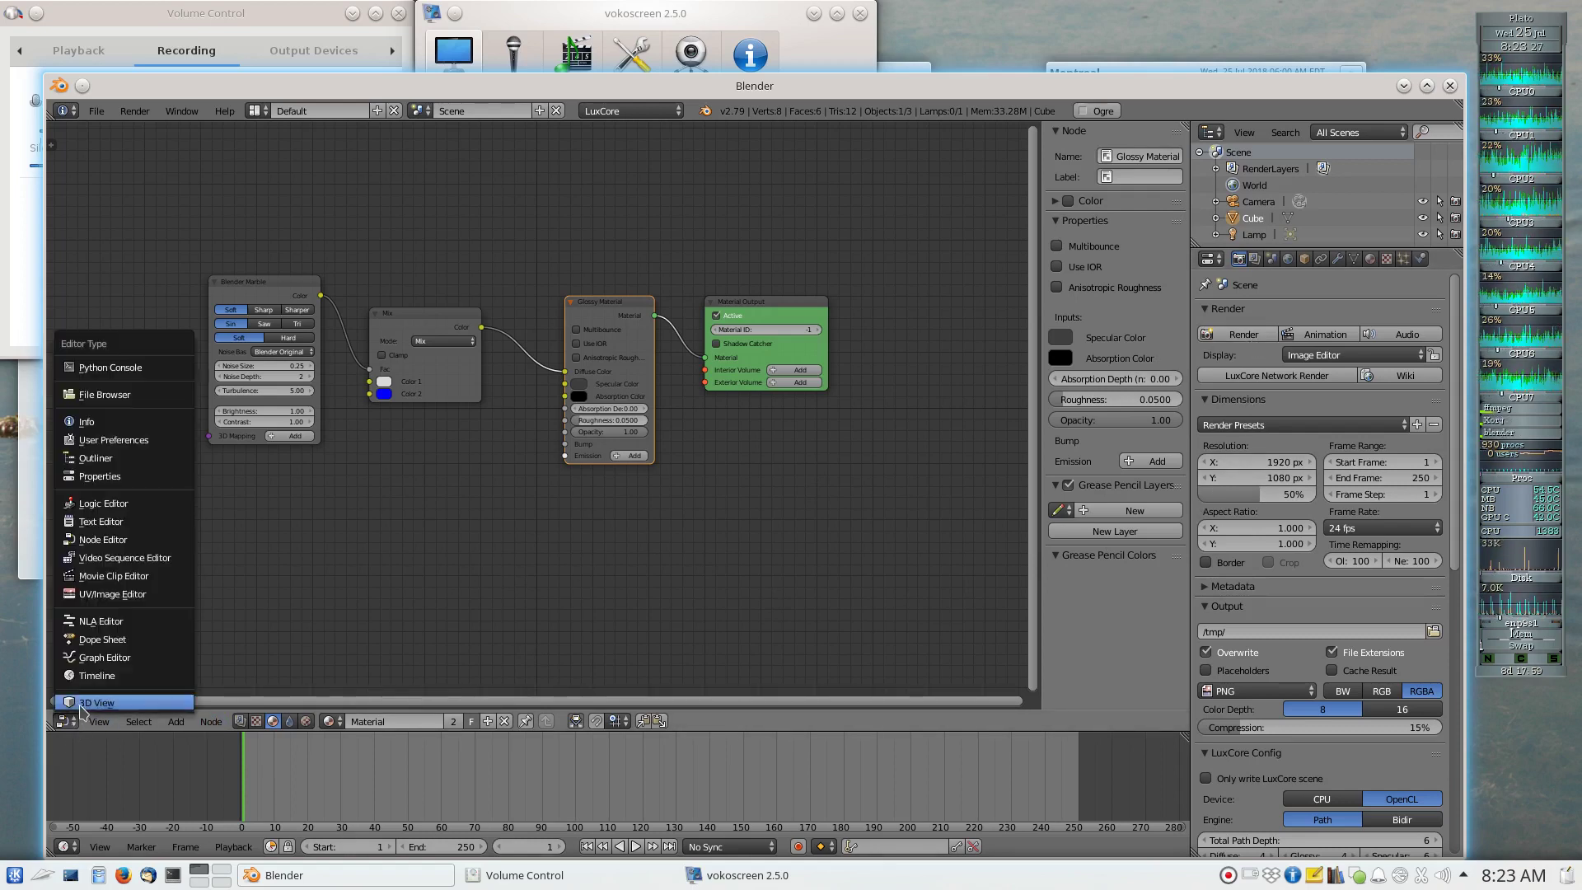
{"action": "left_click", "coordinate": [80, 704]}
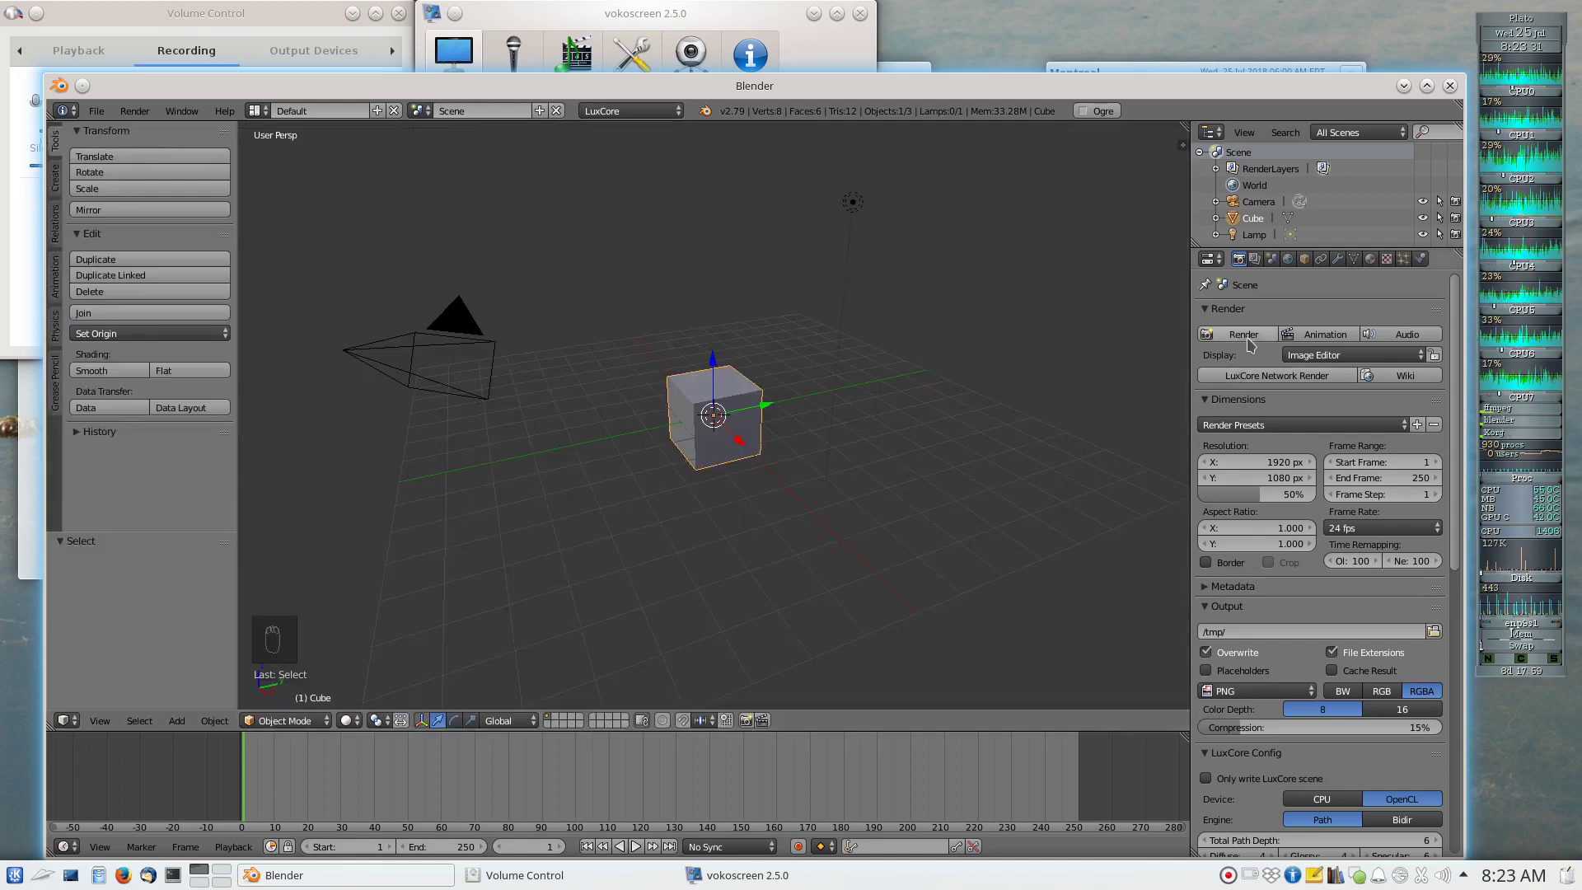
{"action": "left_click", "coordinate": [1248, 336]}
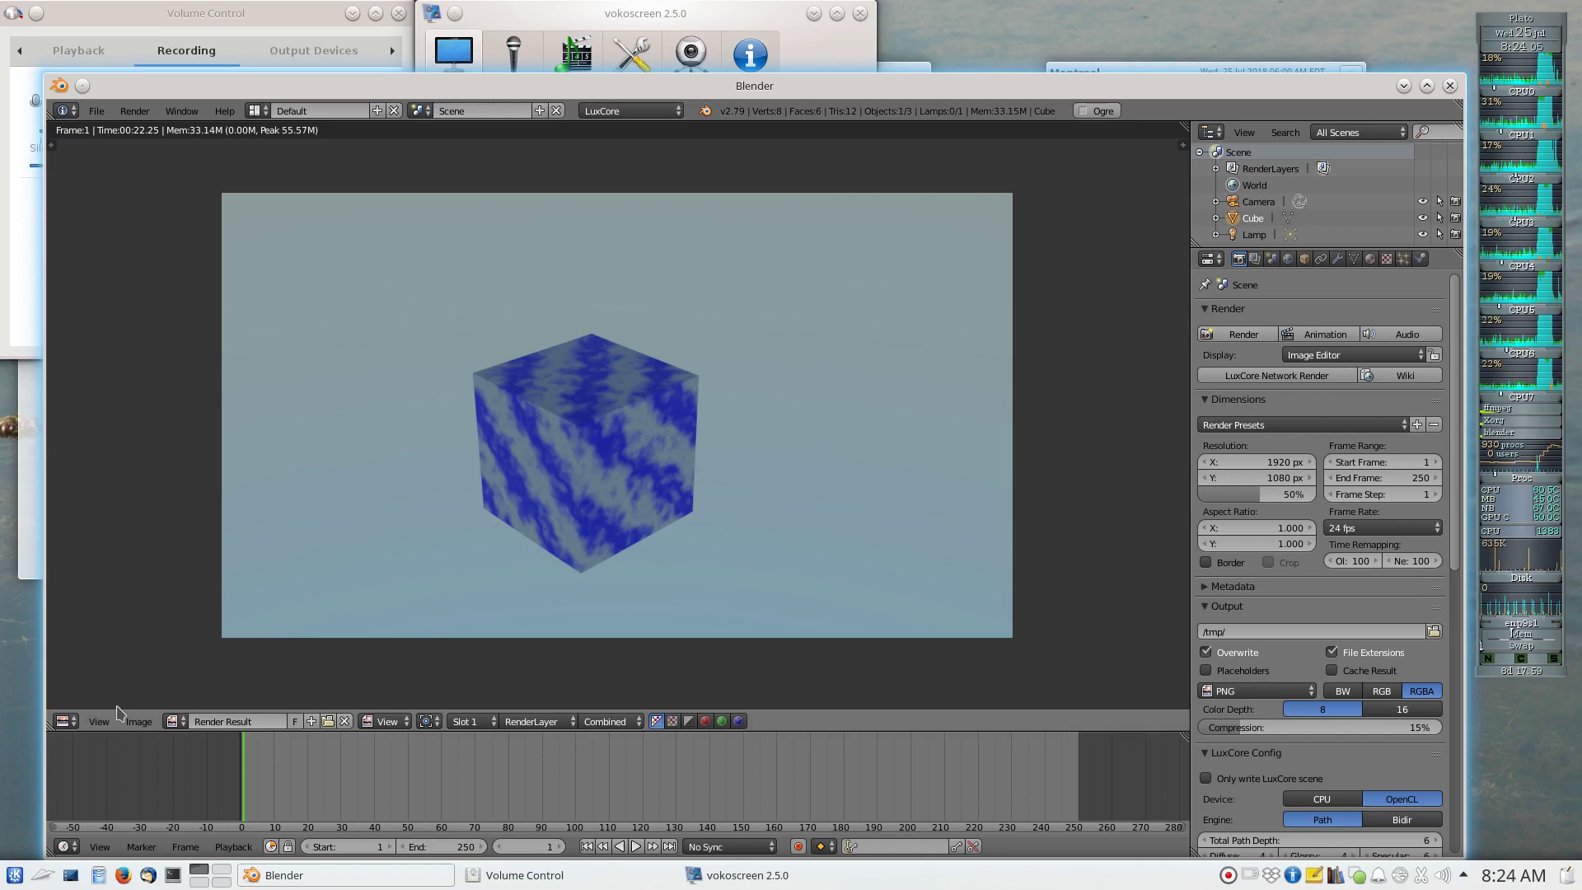
- Switch back to the material node editor and nudge the ColorMix node slightly right
{"action": "left_click", "coordinate": [74, 722]}
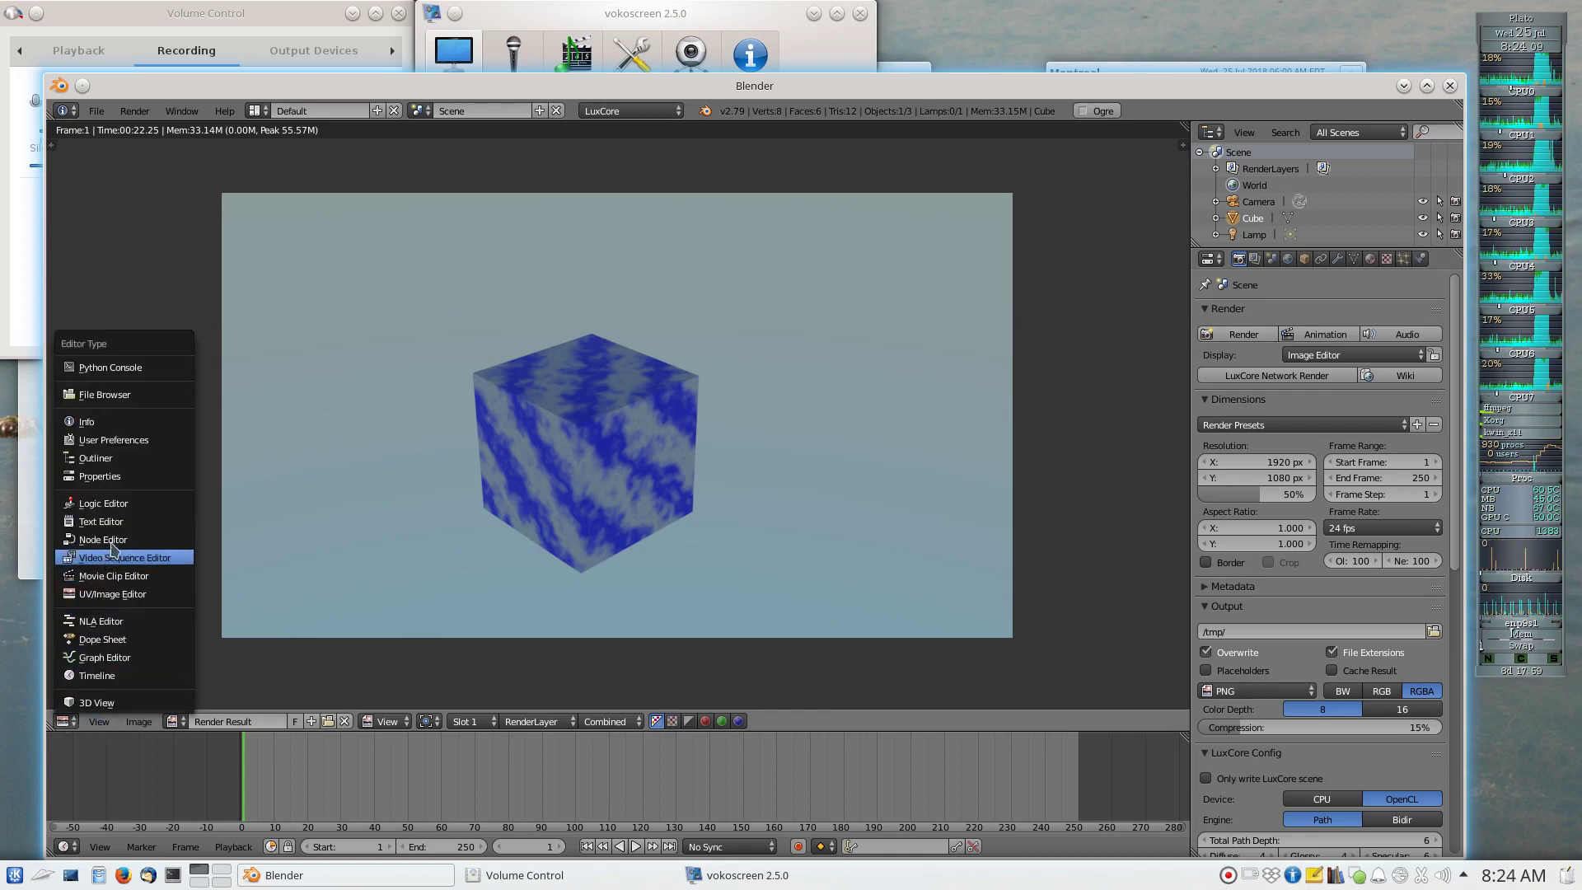
{"action": "left_click", "coordinate": [115, 540]}
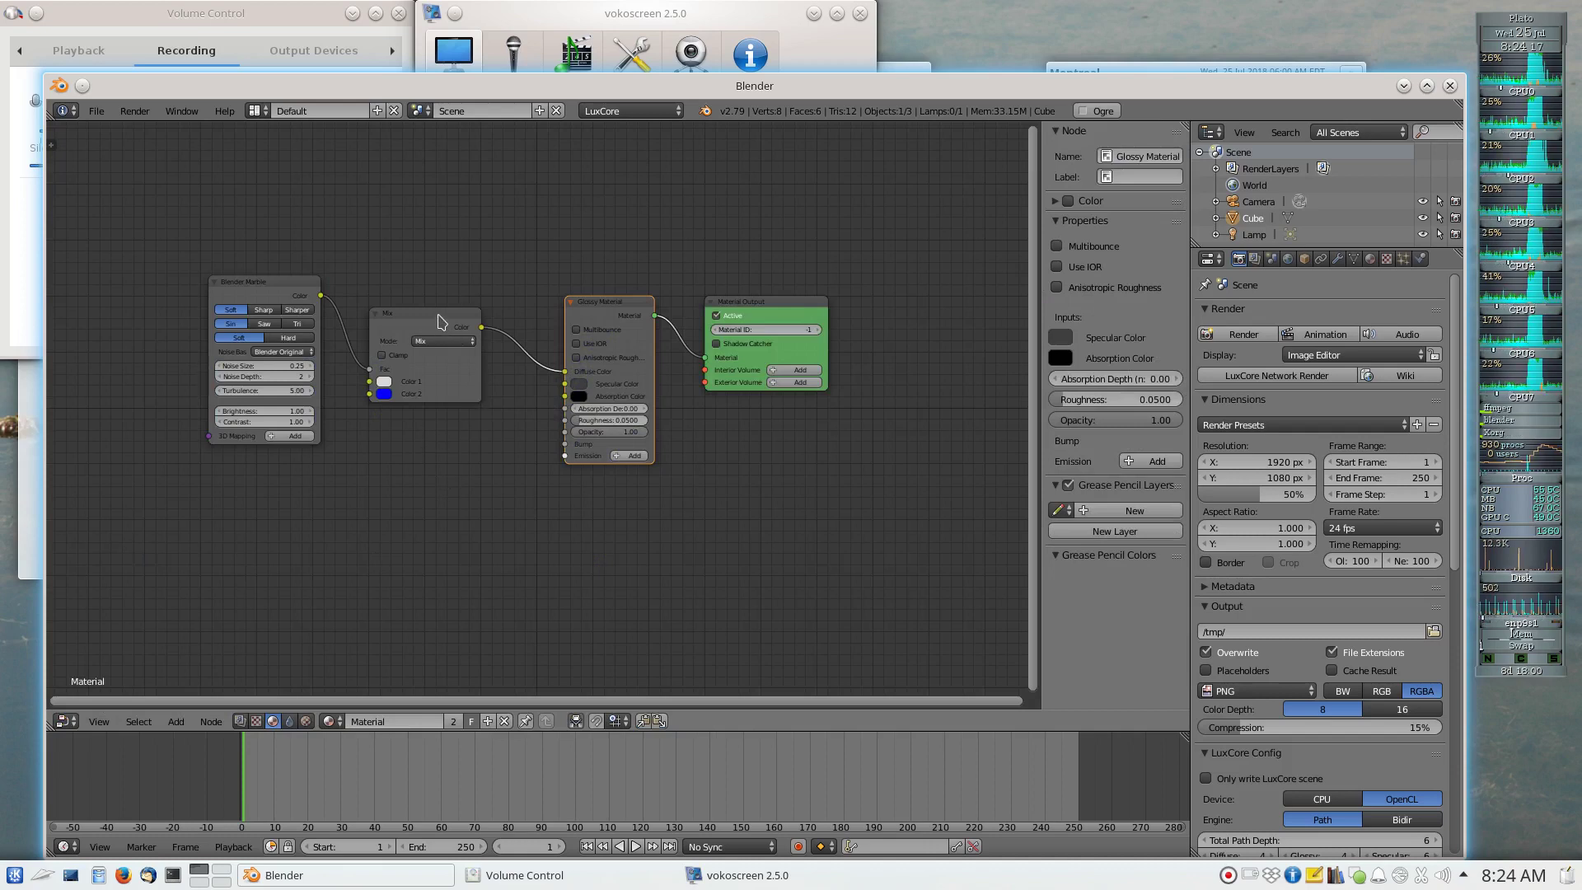
{"action": "left_click", "coordinate": [441, 321]}
{"action": "left_click_drag", "start_coordinate": [440, 321], "coordinate": [465, 323]}
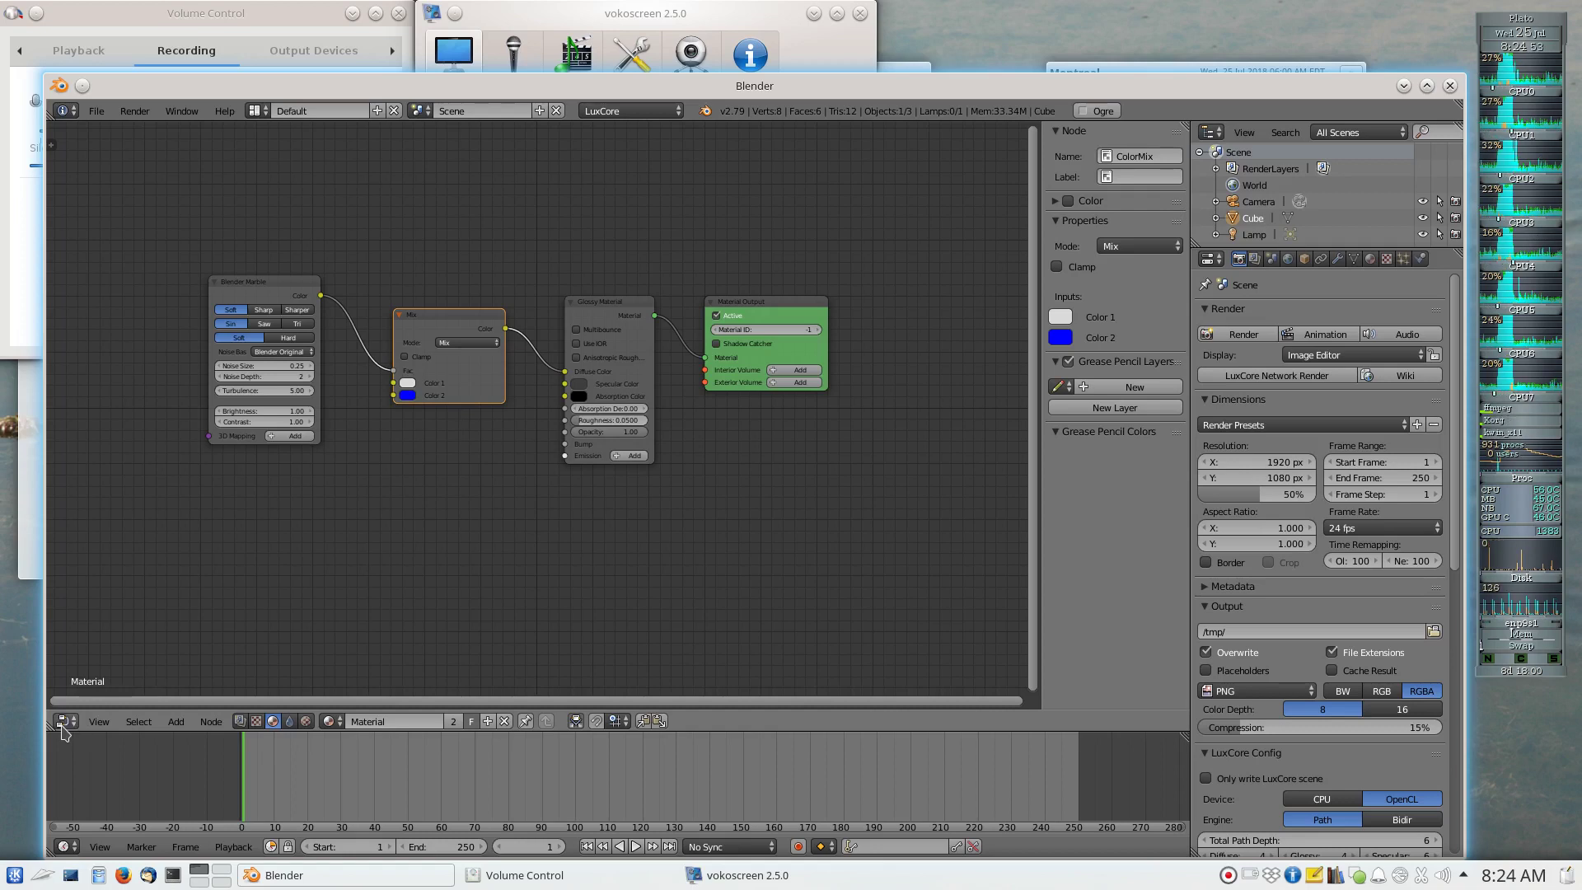
- Show the Render Result in the UV/Image Editor, then close Blender
{"action": "left_click", "coordinate": [73, 723]}
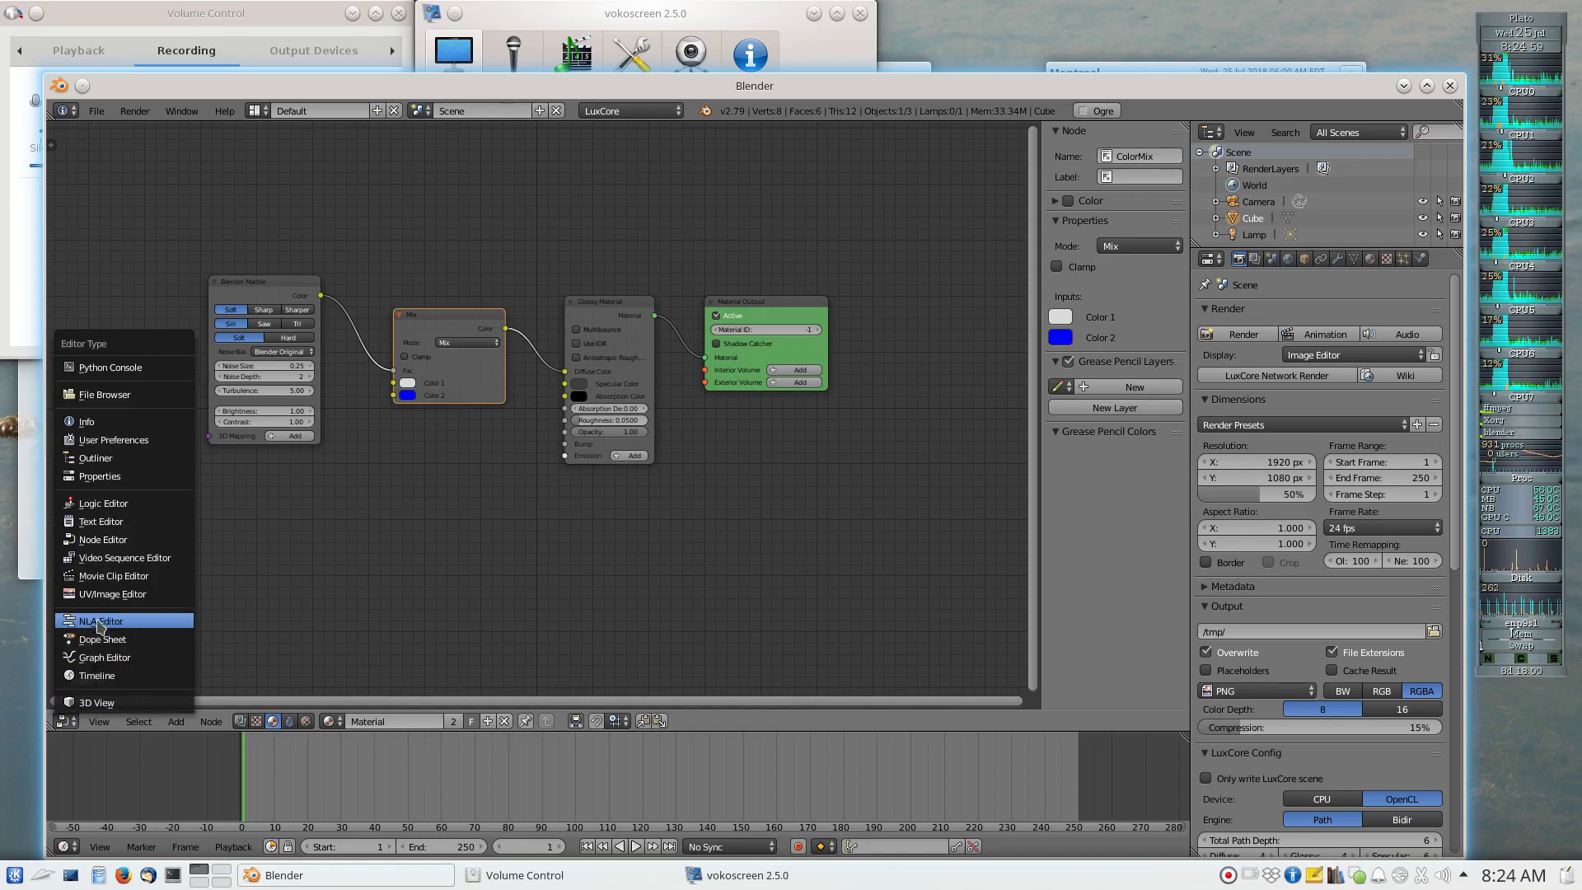
{"action": "left_click", "coordinate": [112, 594]}
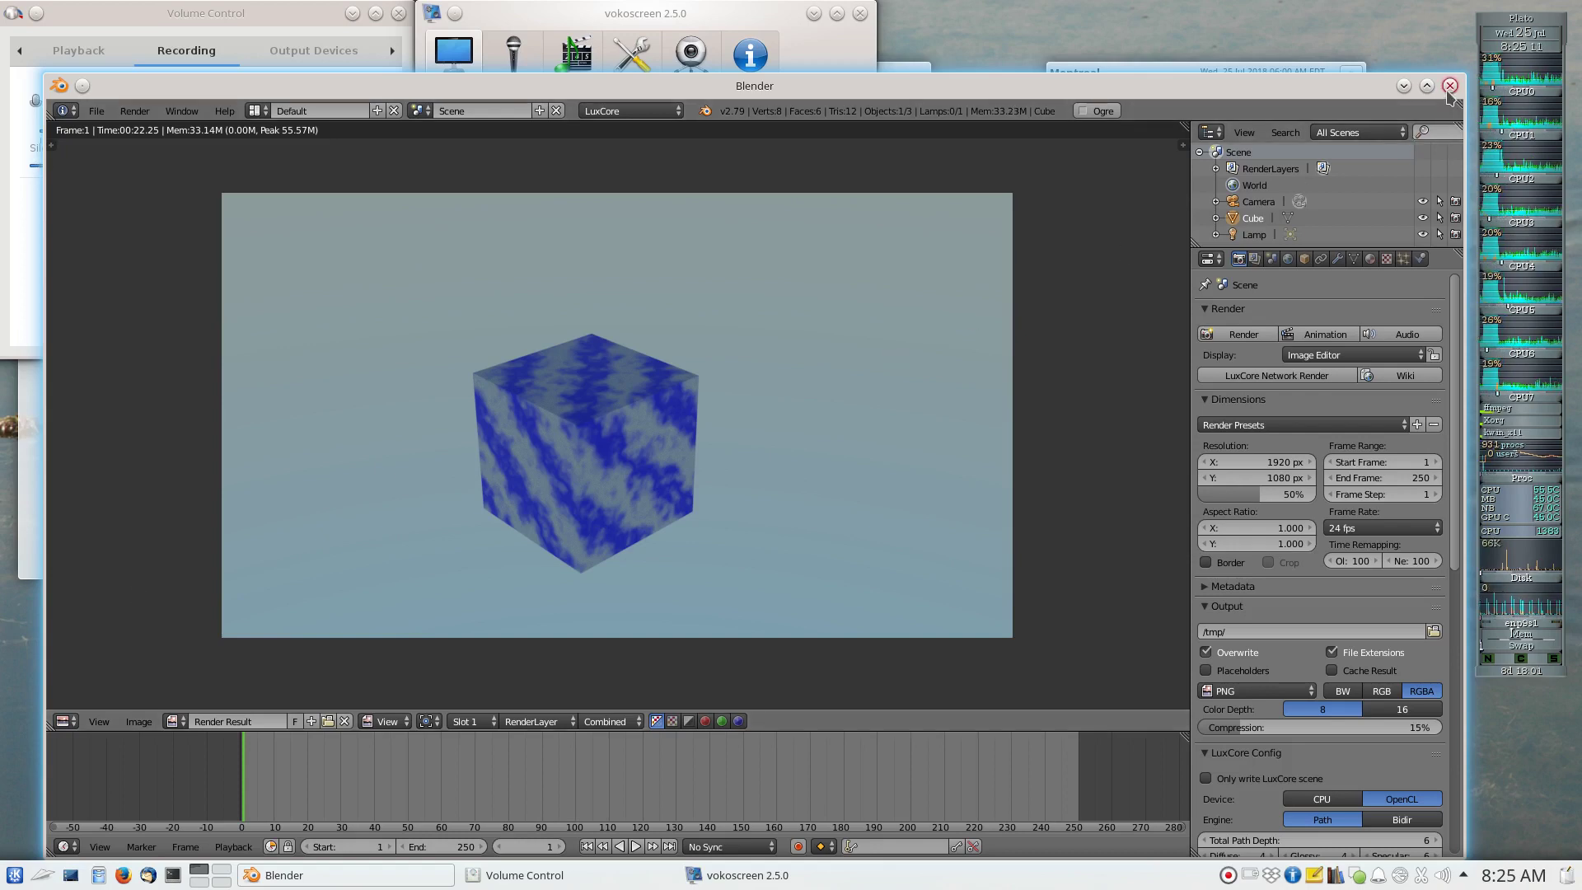
{"action": "left_click", "coordinate": [1451, 87]}
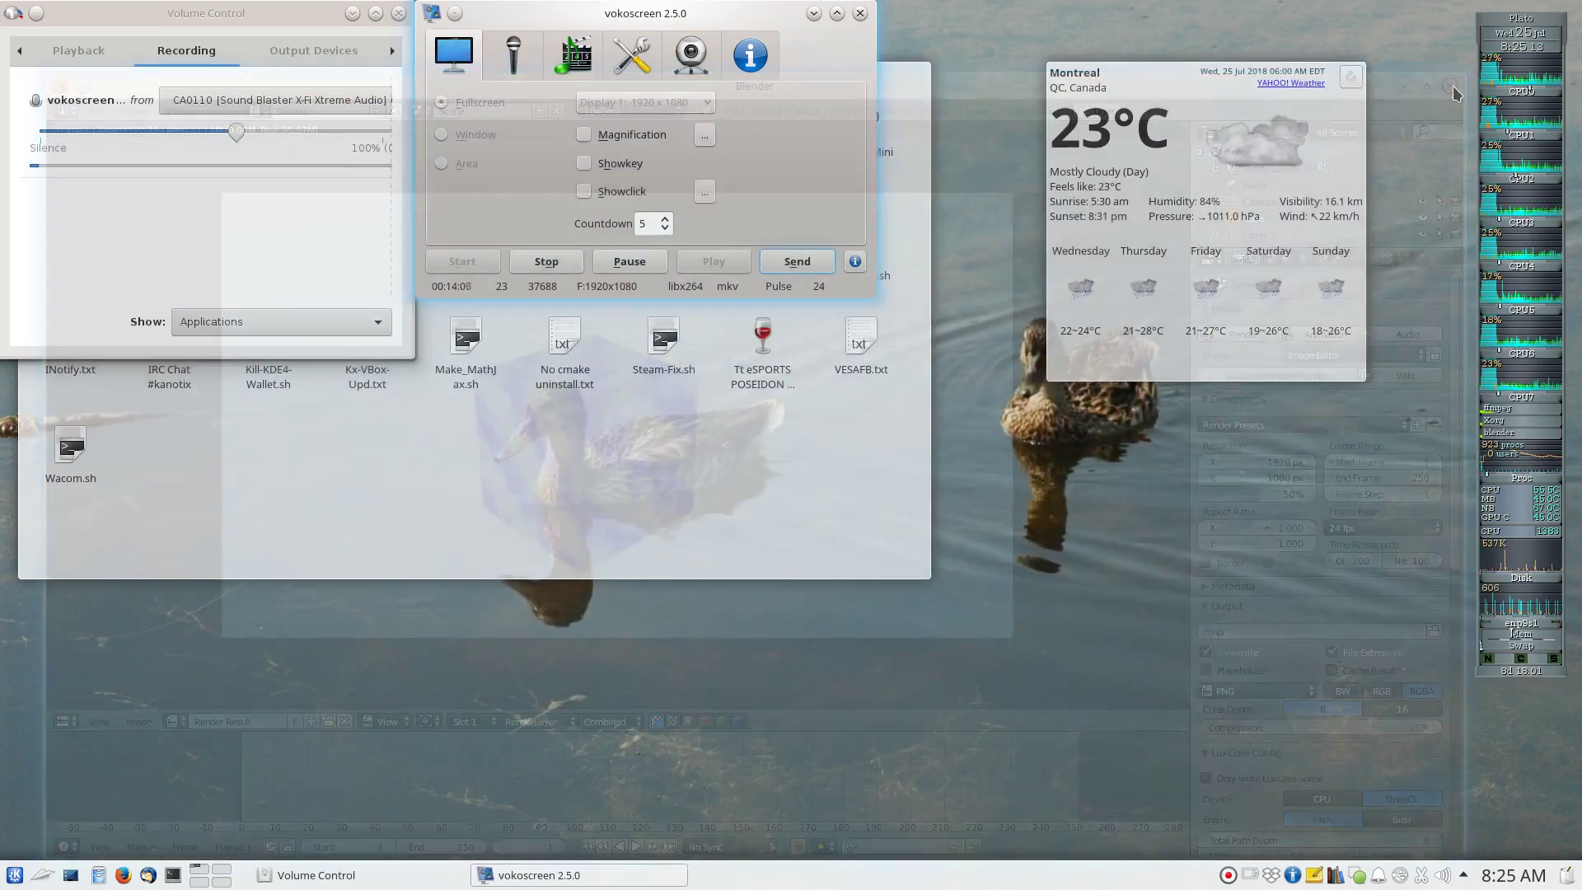